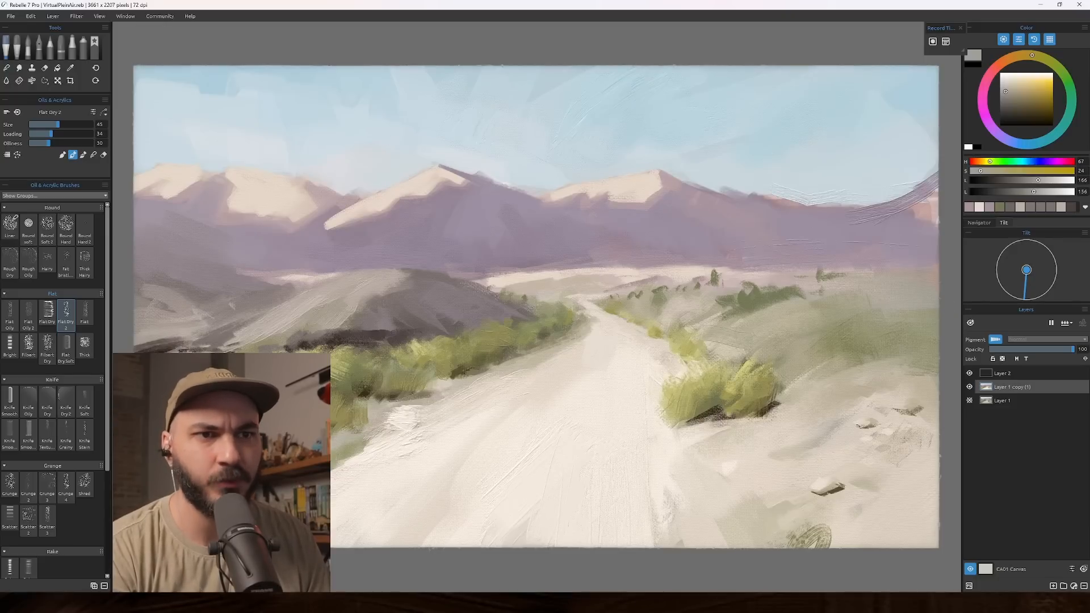
Step: Examine the thick paint strokes and canvas grain up close along the road edge and in the green bushes
drag(370, 456, 423, 382)
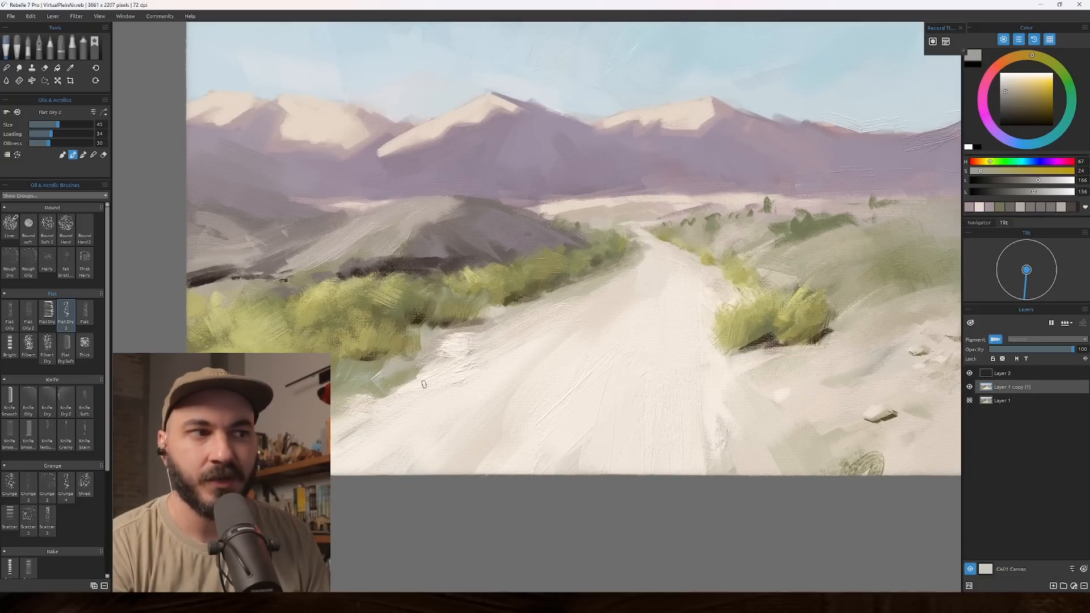
scroll(445, 369, up, 6)
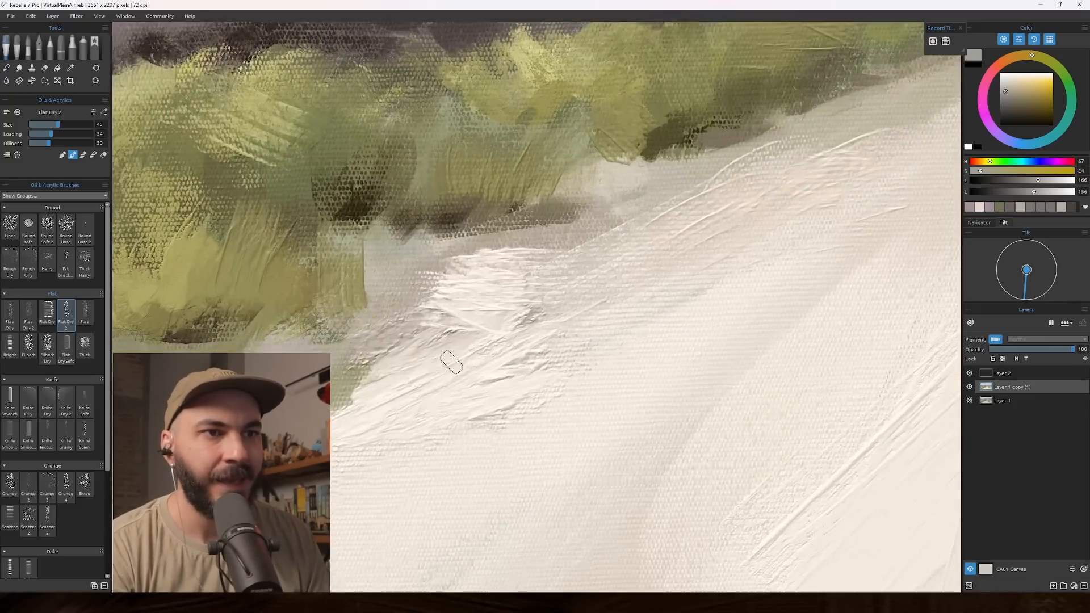
scroll(467, 344, up, 6)
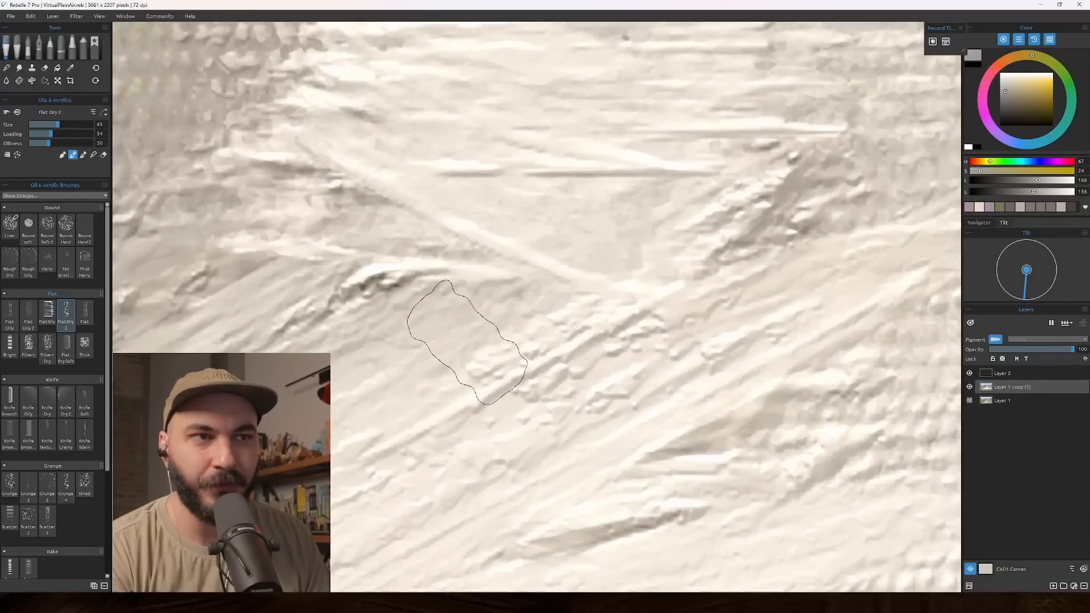
scroll(467, 340, down, 6)
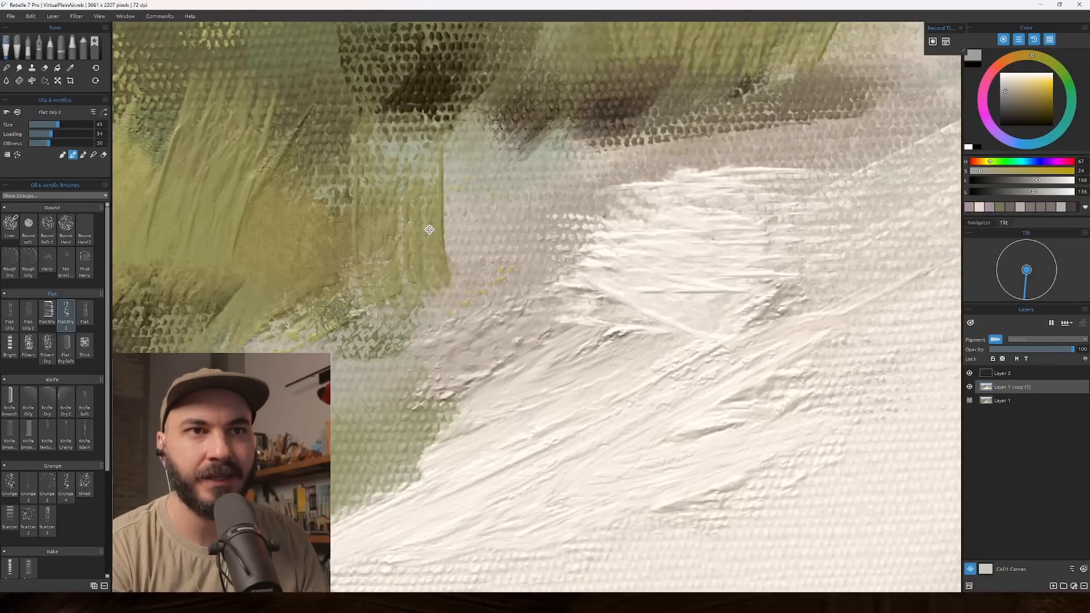
scroll(443, 288, up, 3)
scroll(433, 291, down, 1)
scroll(574, 324, up, 2)
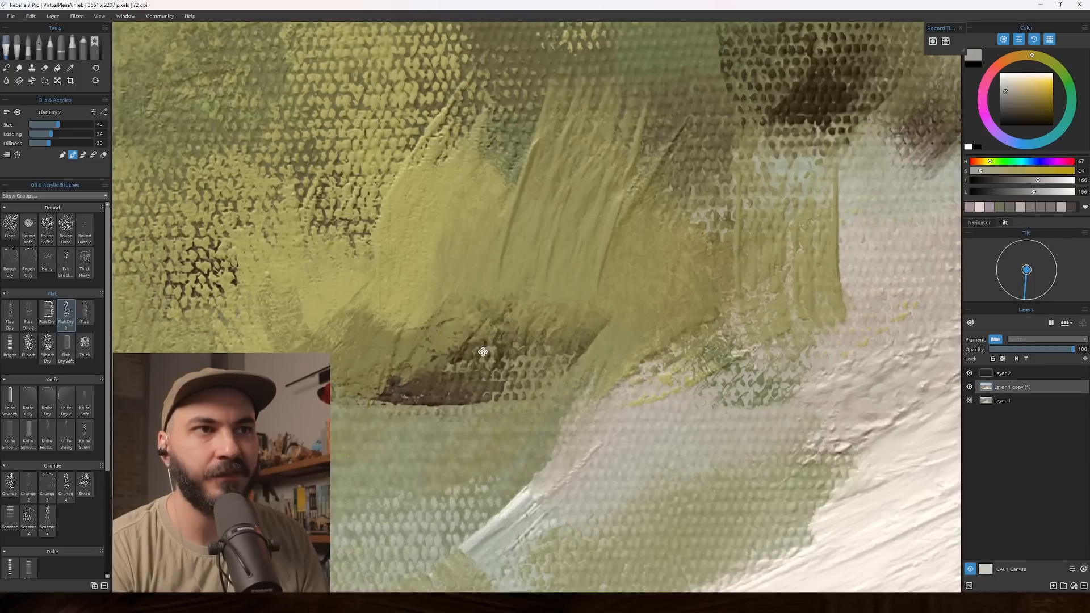
scroll(471, 347, down, 1)
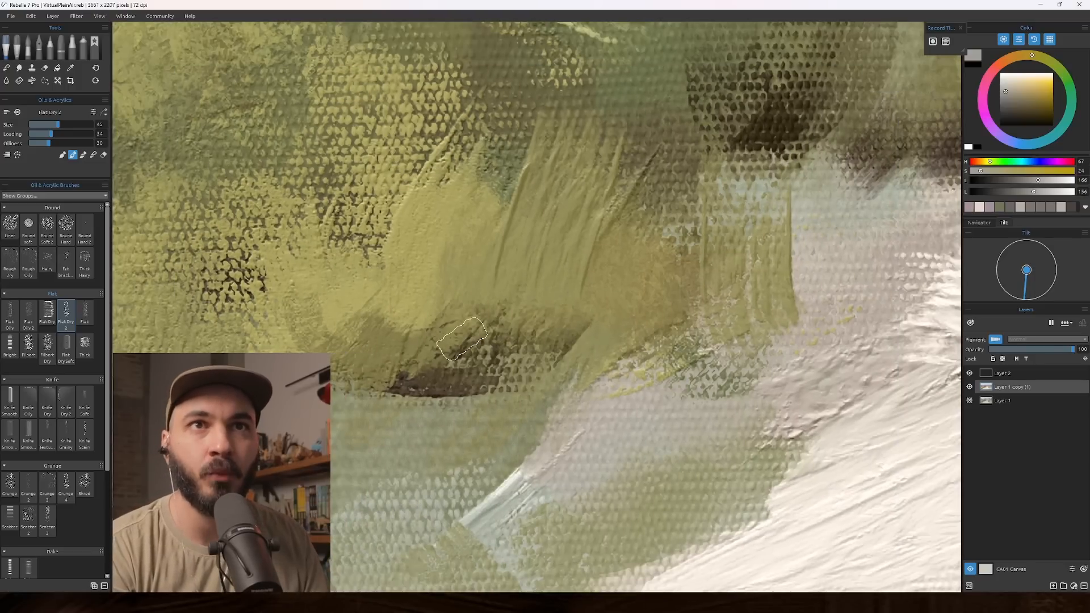
scroll(566, 403, right, 2)
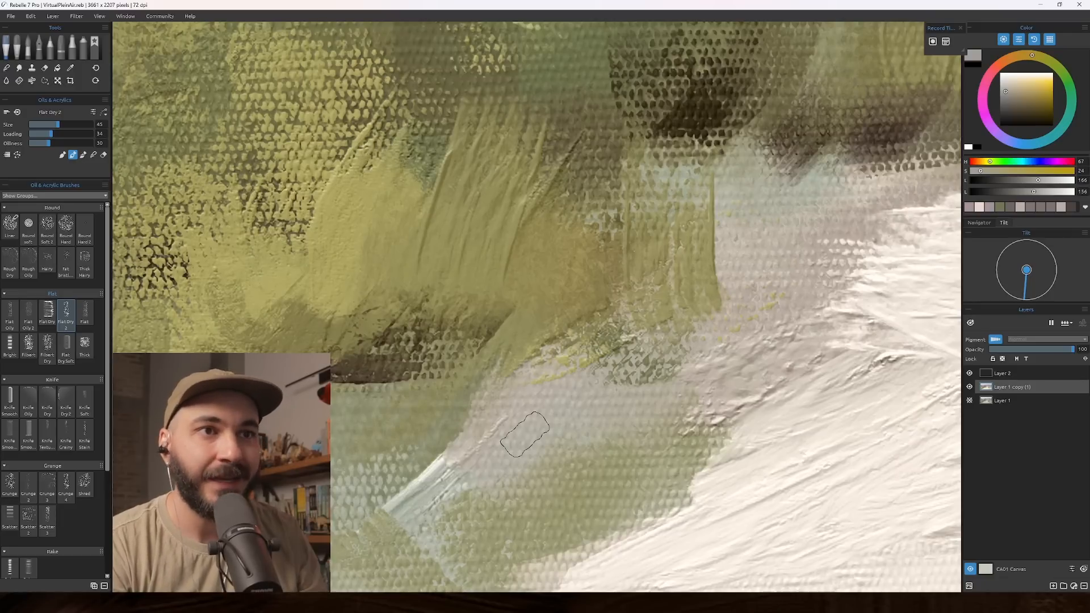
scroll(410, 387, up, 3)
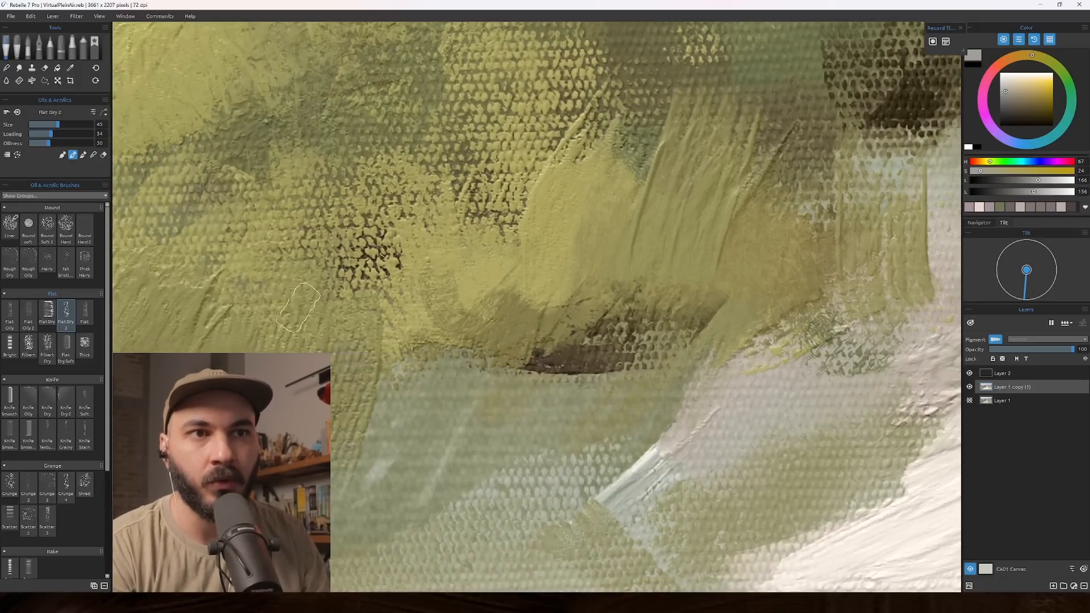
scroll(298, 306, up, 2)
scroll(395, 350, up, 1)
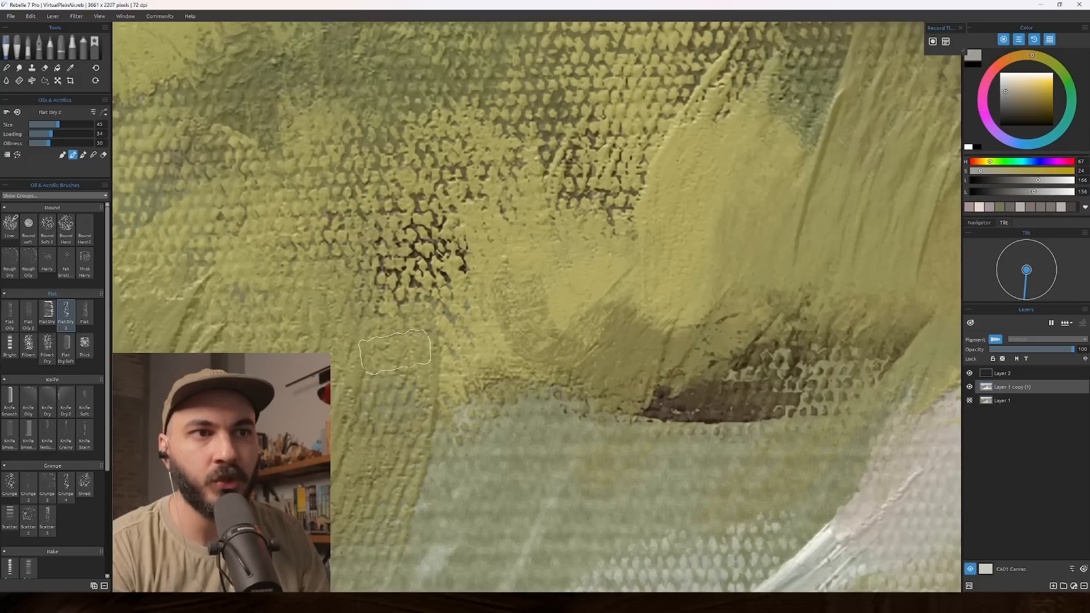
scroll(455, 382, down, 3)
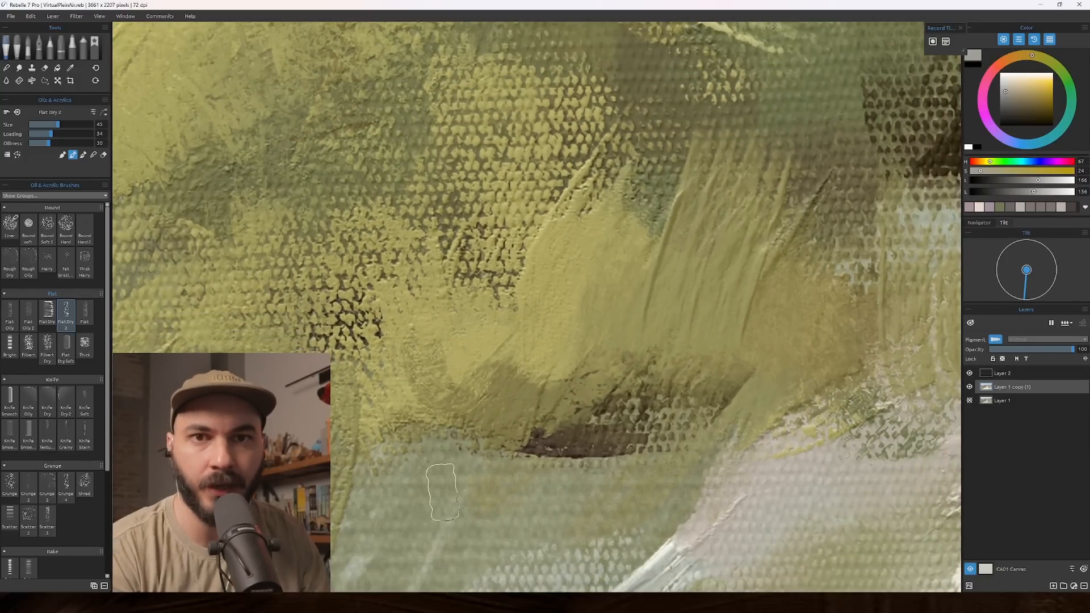
drag(460, 511, 448, 486)
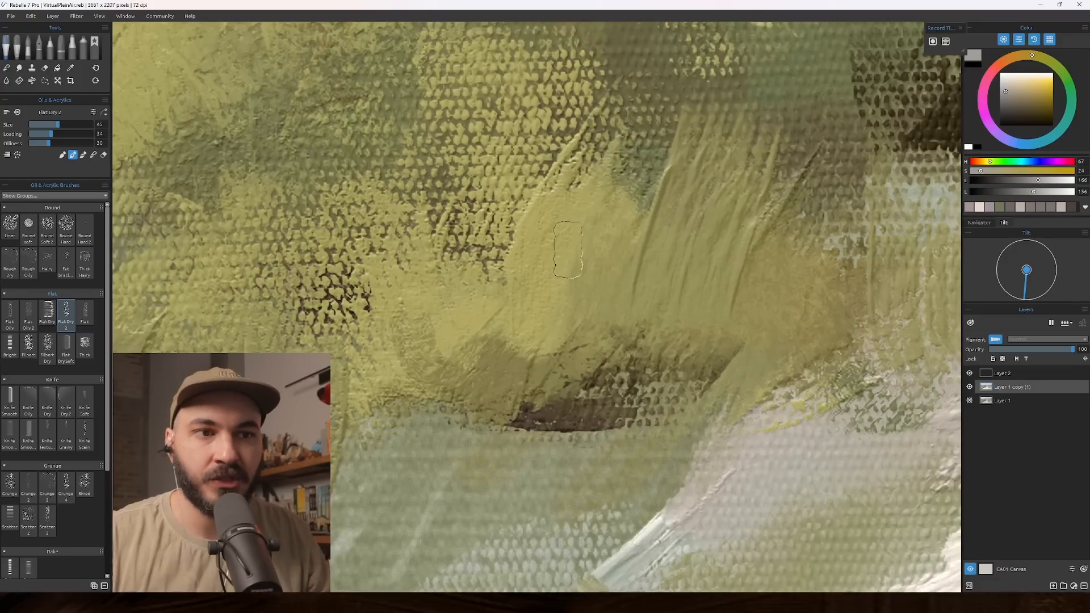
drag(568, 249, 546, 297)
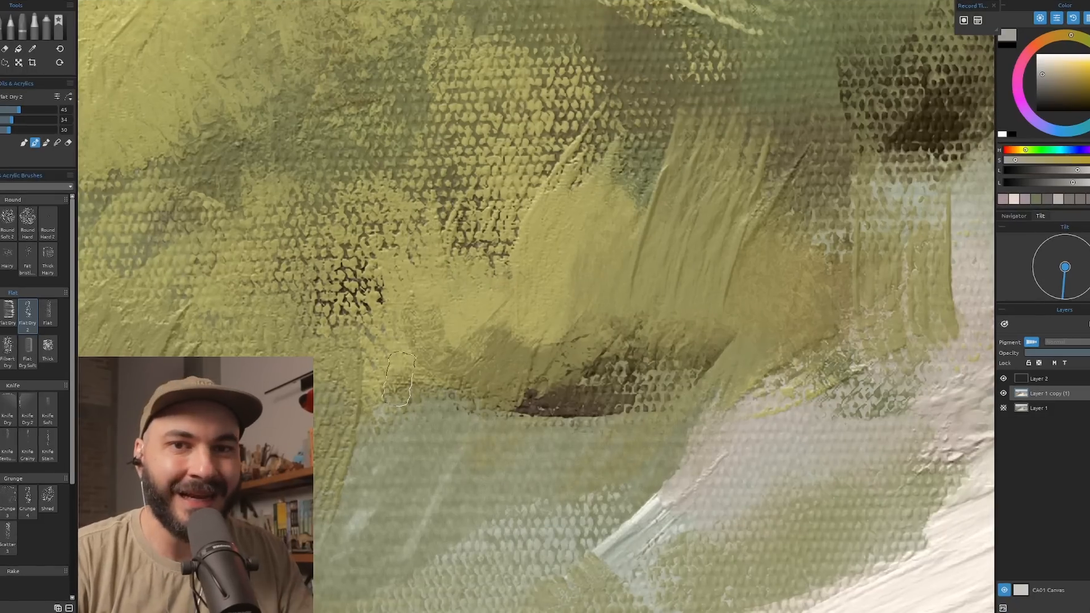
scroll(410, 372, down, 8)
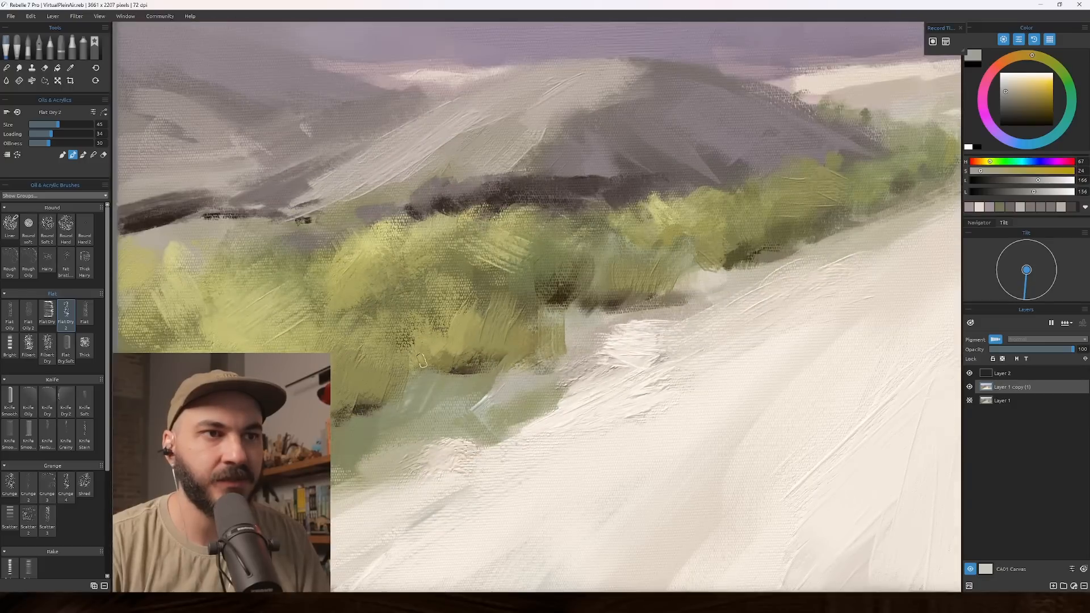
scroll(511, 376, up, 1)
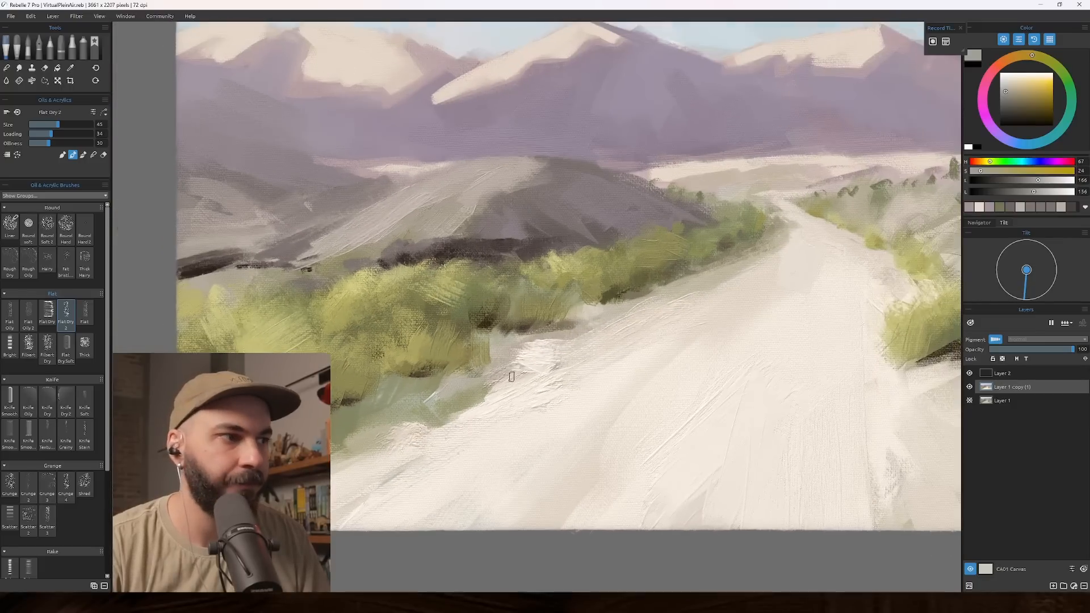
Step: Hide the Layer 1 copy (1) layer and examine the weave of the bare canvas up close
click(969, 387)
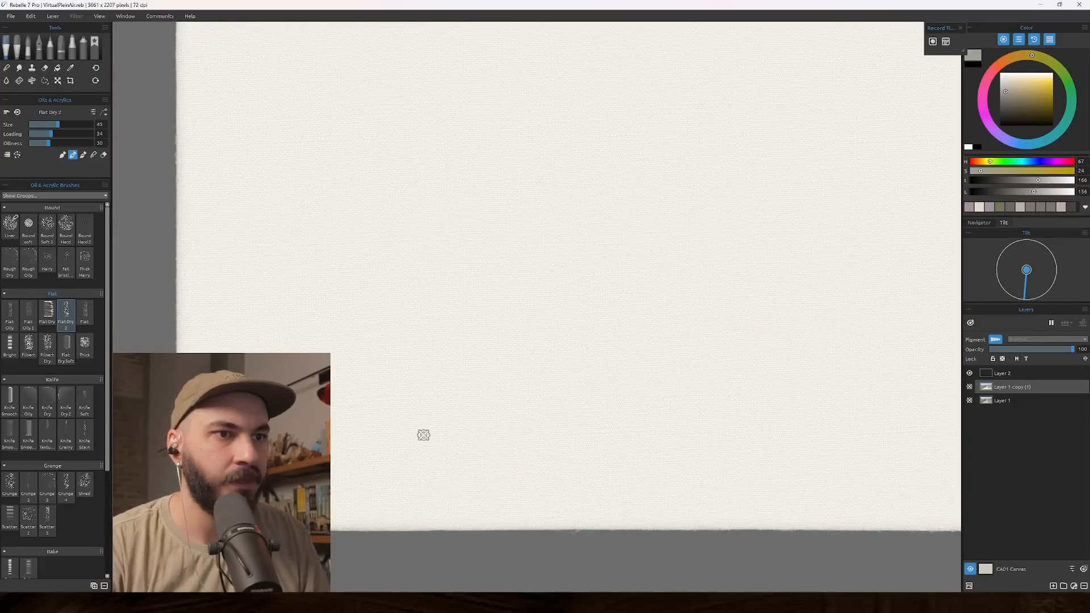
scroll(341, 462, up, 2)
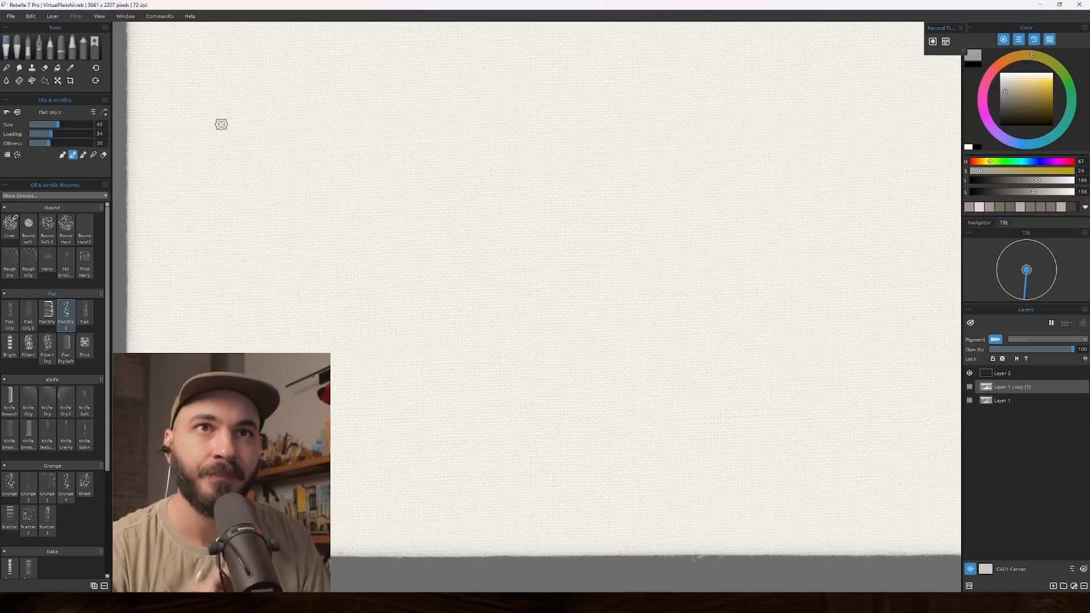
scroll(289, 231, down, 2)
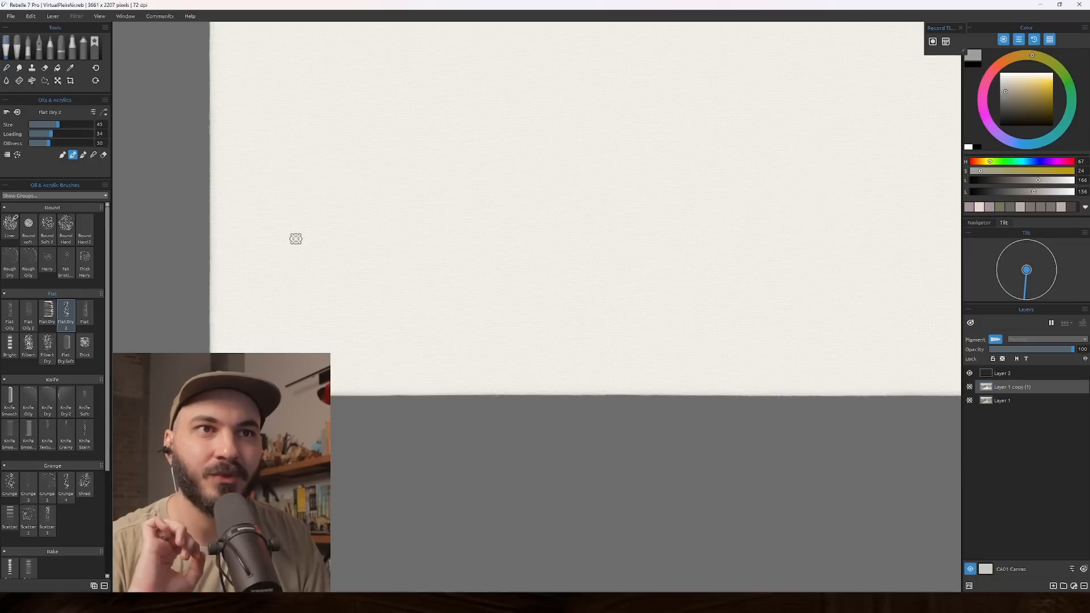
scroll(282, 321, up, 6)
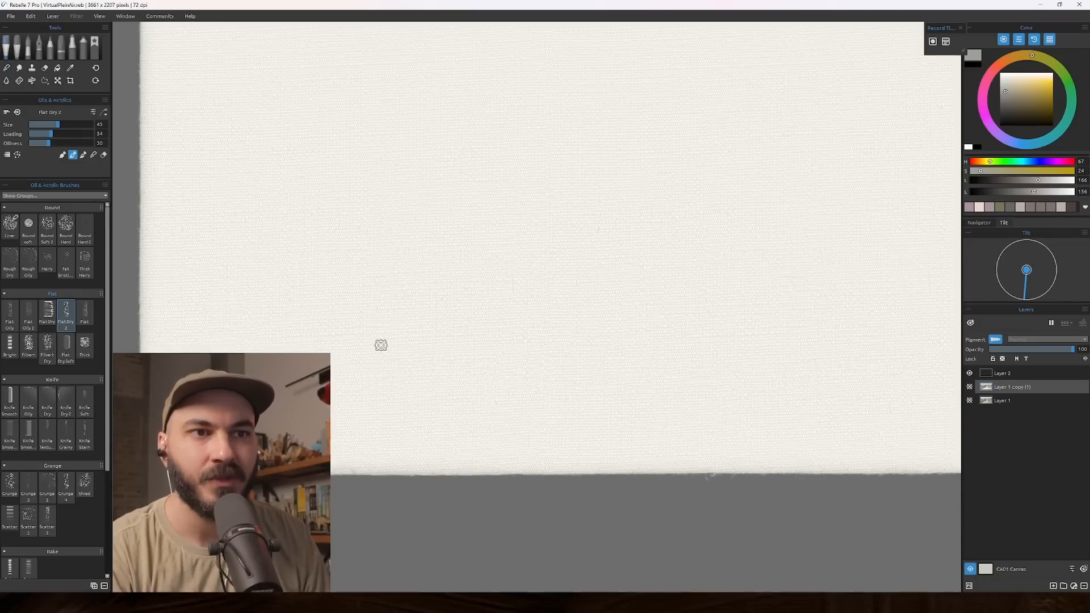
scroll(385, 353, up, 4)
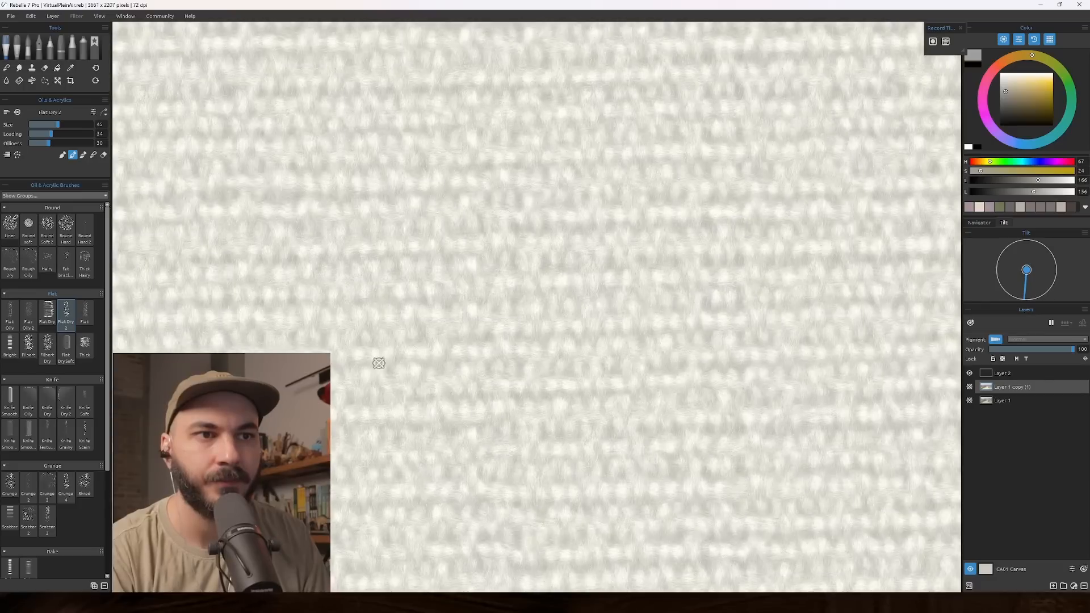
scroll(376, 371, up, 5)
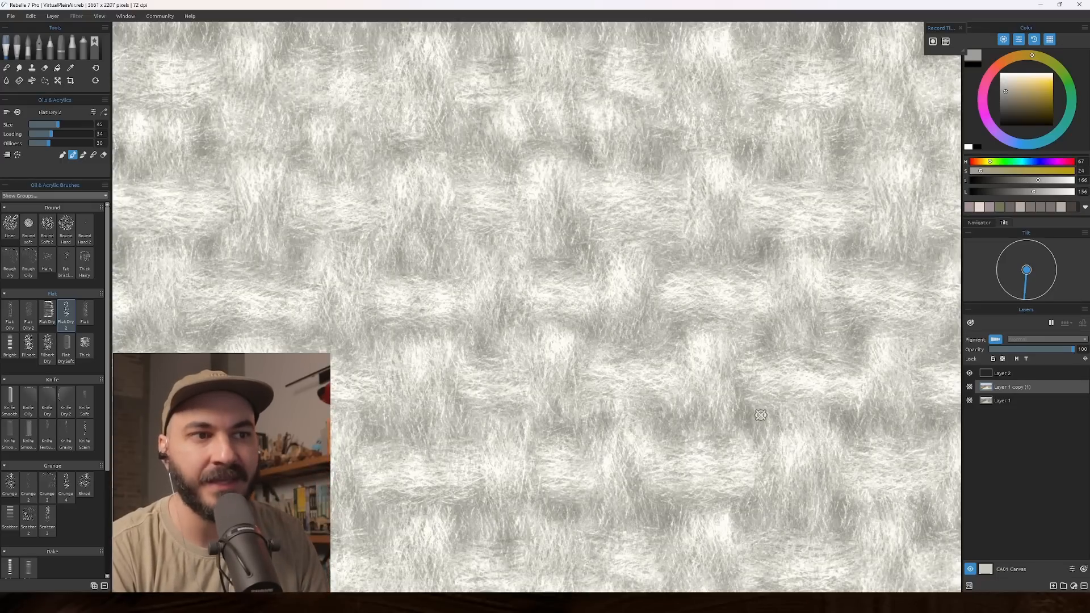
scroll(653, 392, down, 2)
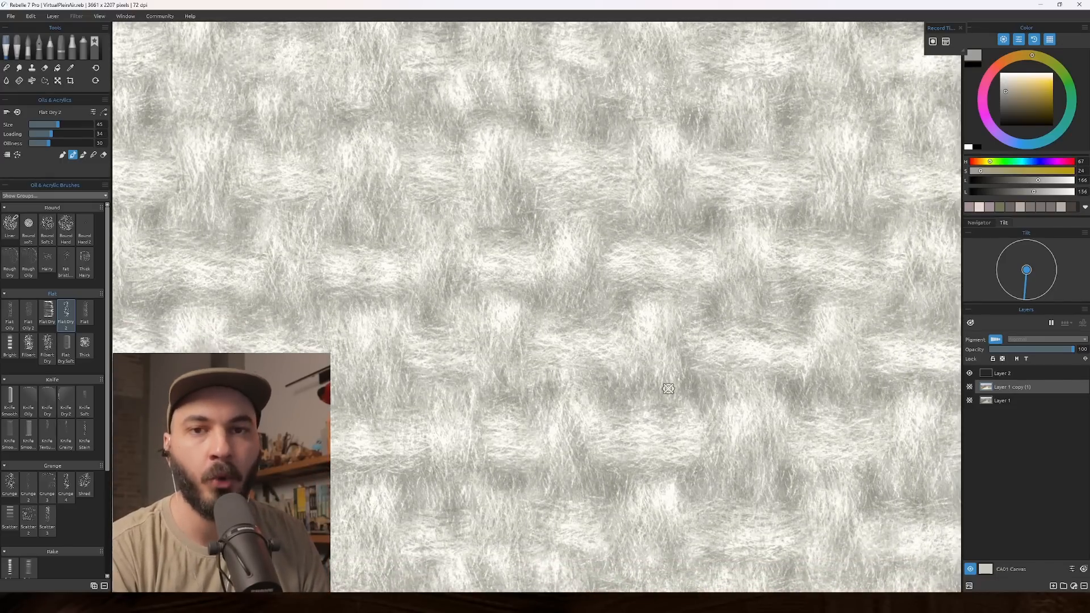
scroll(647, 387, down, 2)
scroll(647, 388, up, 3)
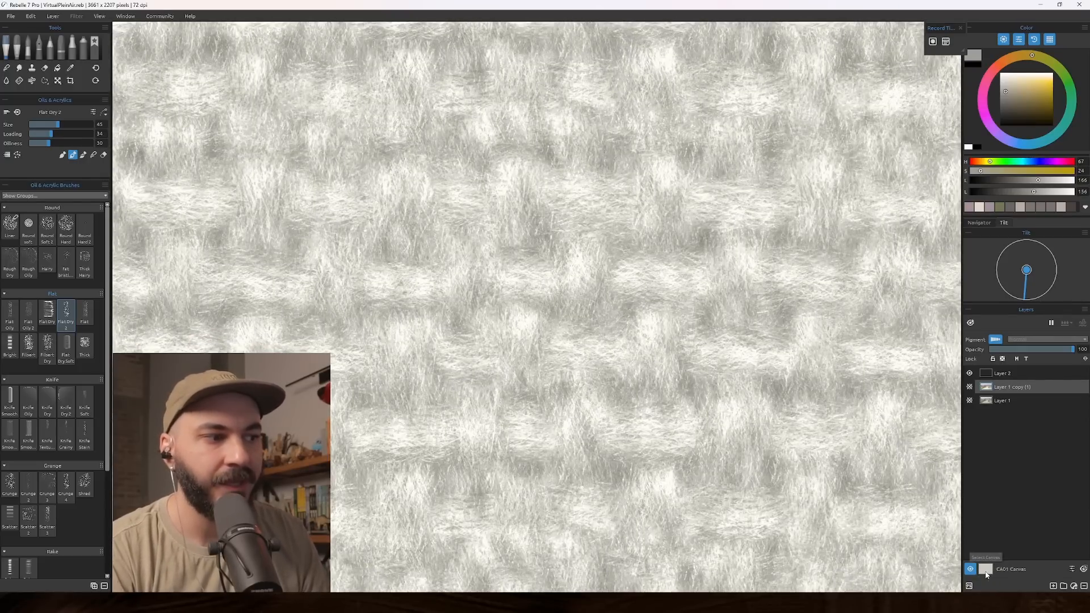
Step: Change the canvas texture to Aquarelle and inspect its surface grain and deckled edges
click(985, 569)
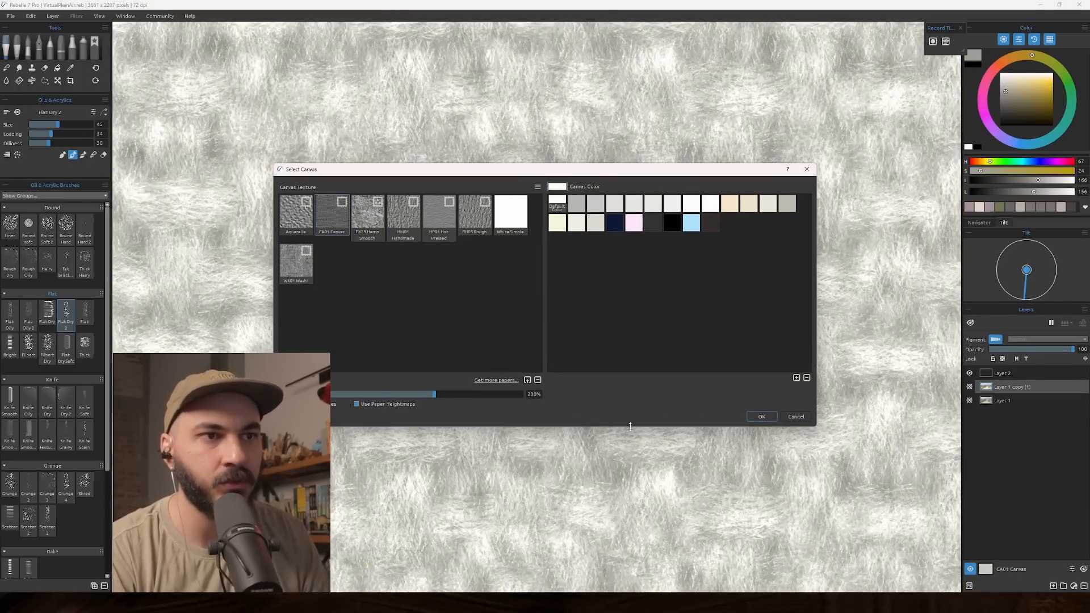
drag(403, 170, 533, 191)
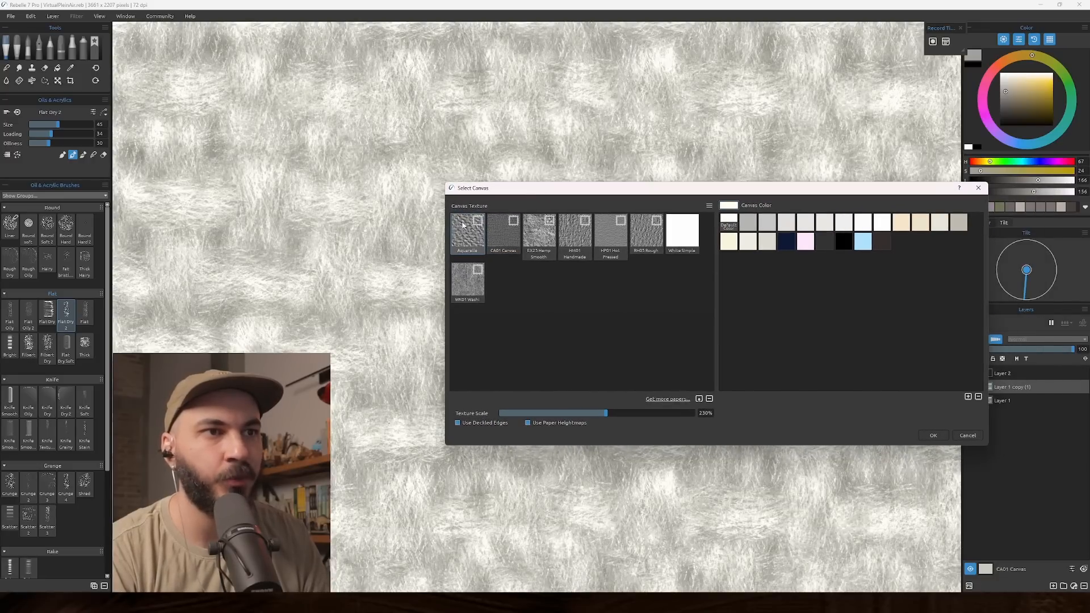
click(934, 435)
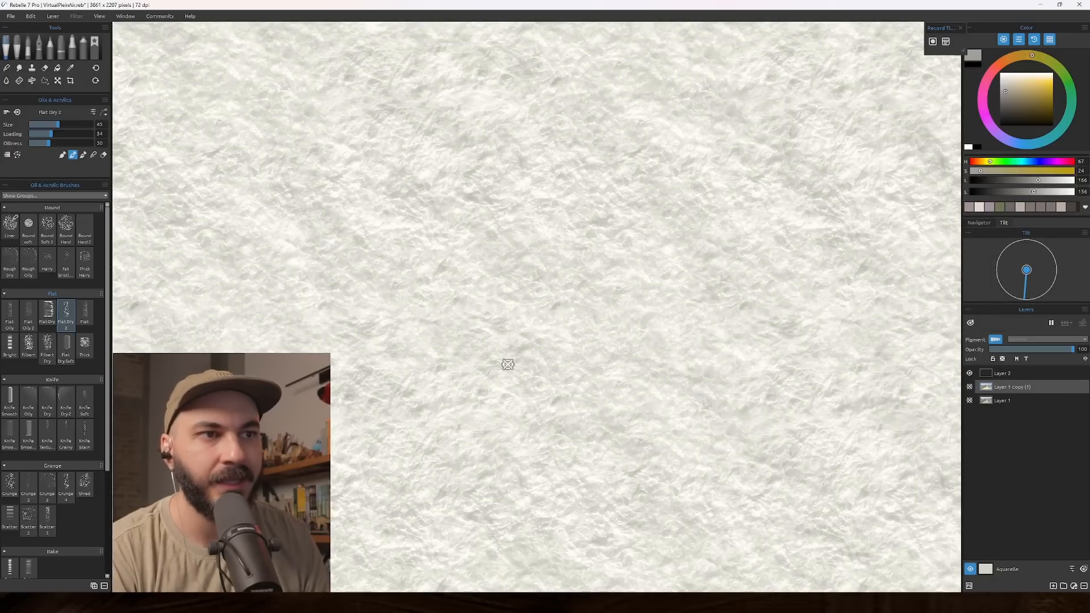
scroll(483, 352, down, 5)
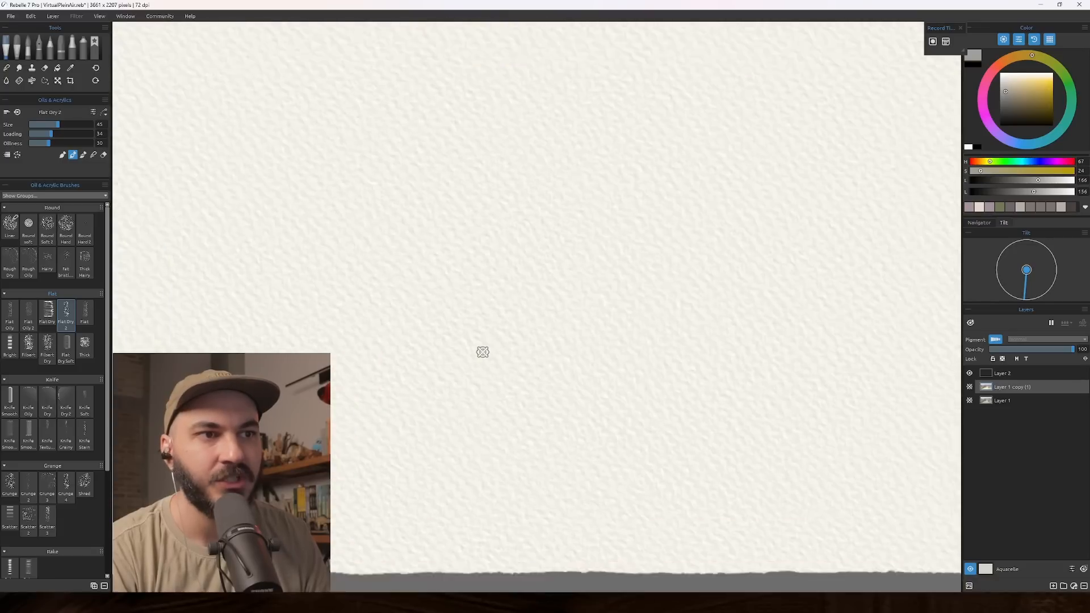
scroll(424, 431, up, 1)
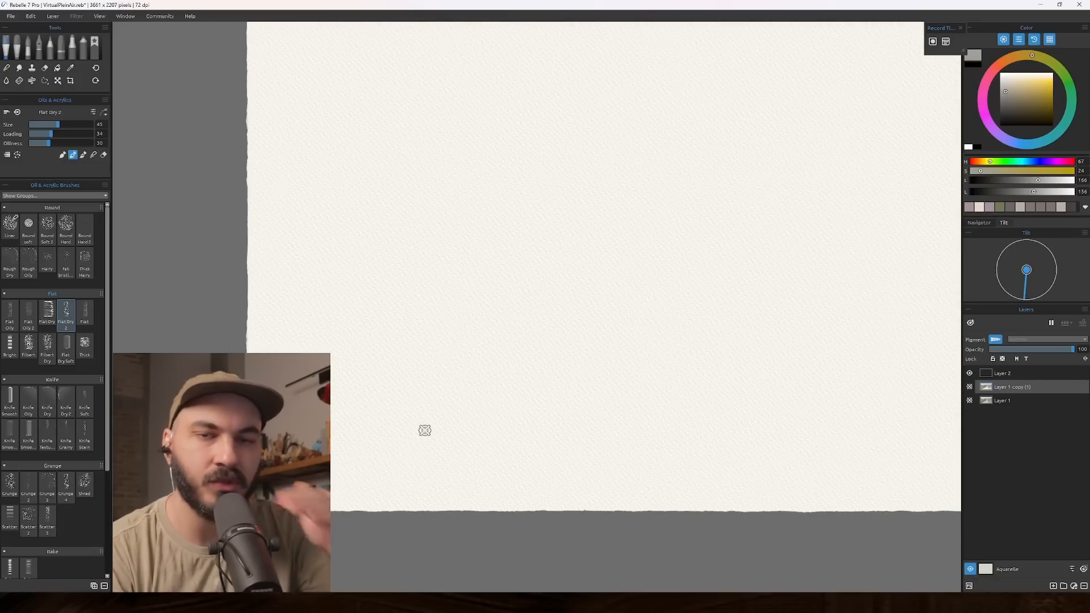
scroll(407, 419, up, 2)
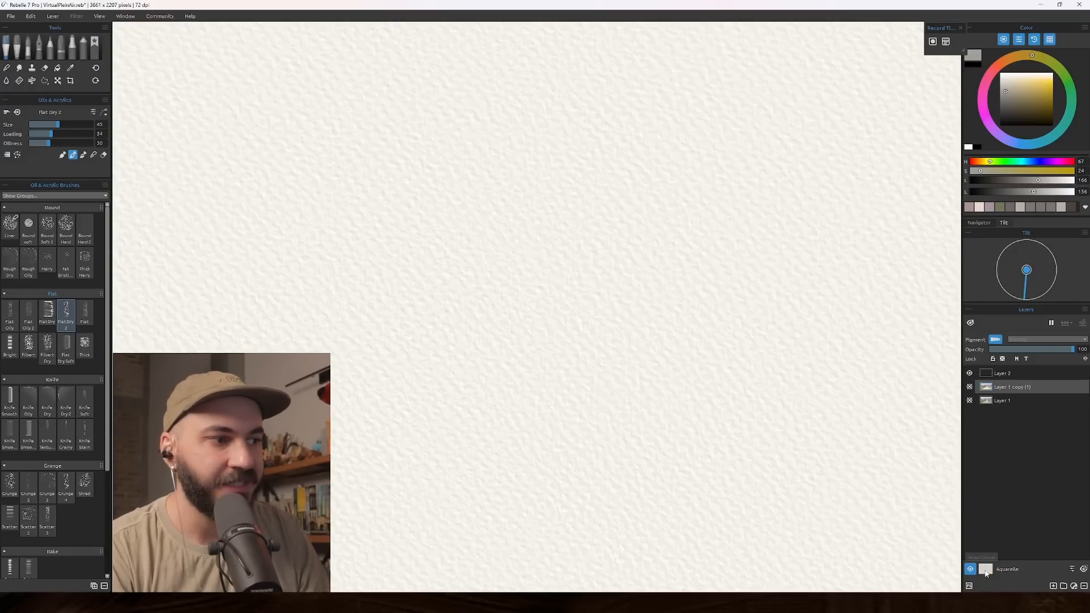
Step: Change the canvas texture to Washi and inspect the paper's fibrous edges up close and as a whole sheet
click(984, 570)
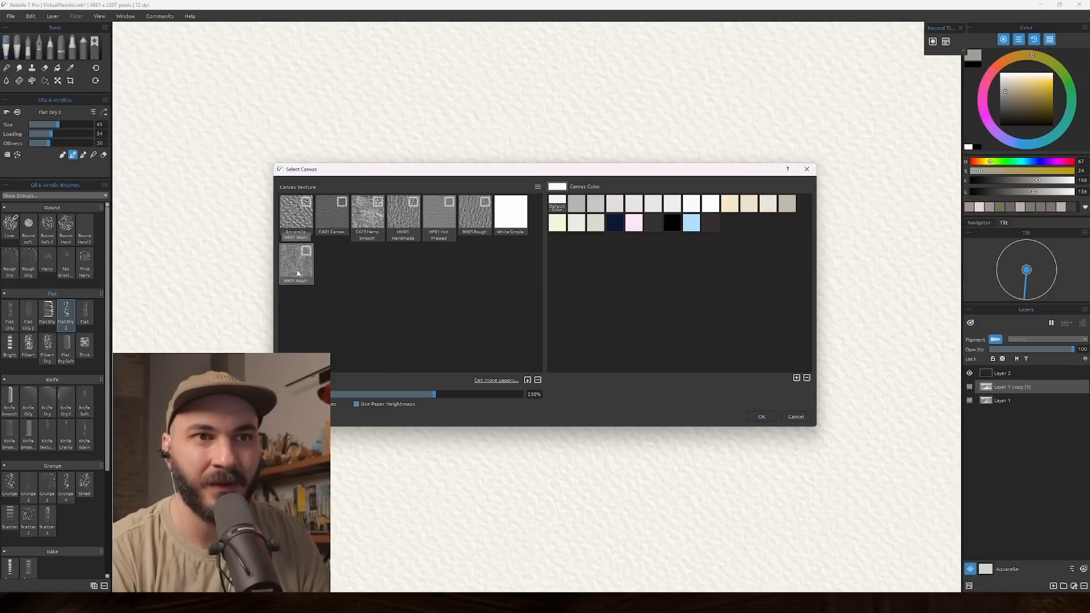
click(763, 417)
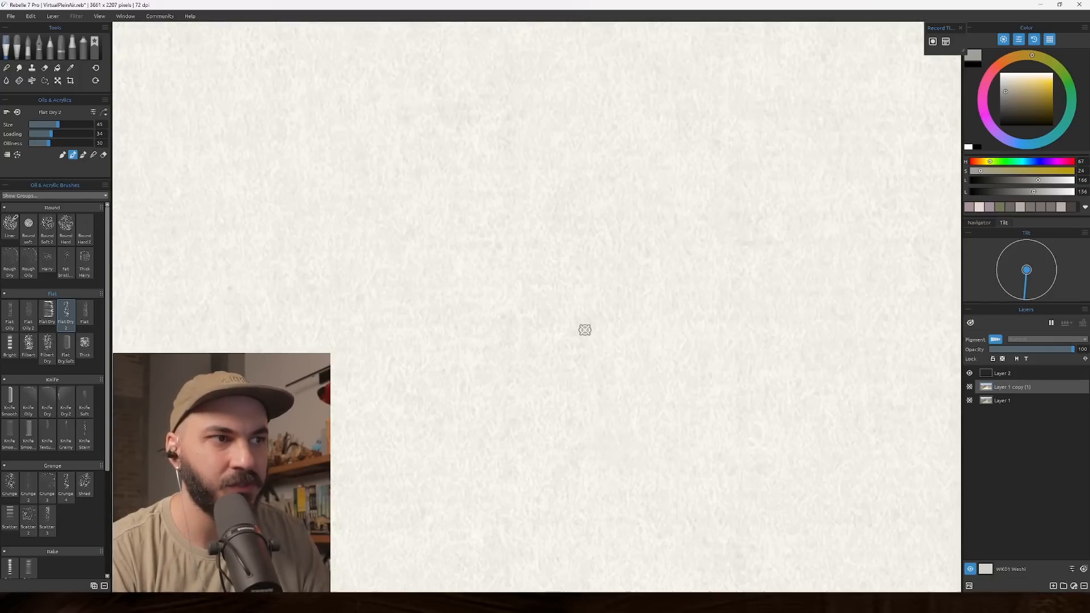
scroll(472, 416, up, 5)
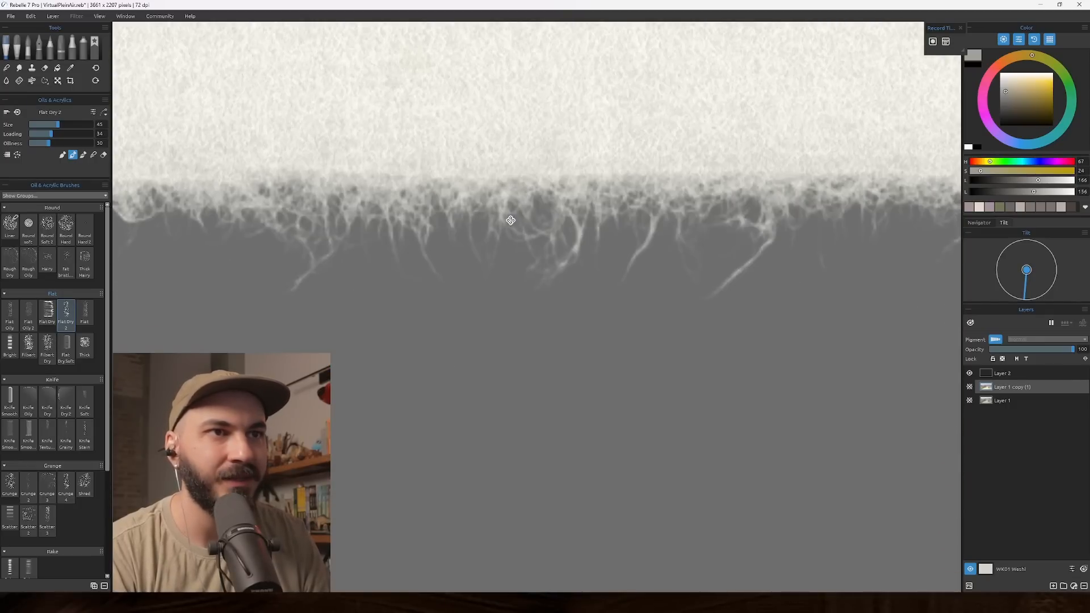
scroll(501, 309, up, 5)
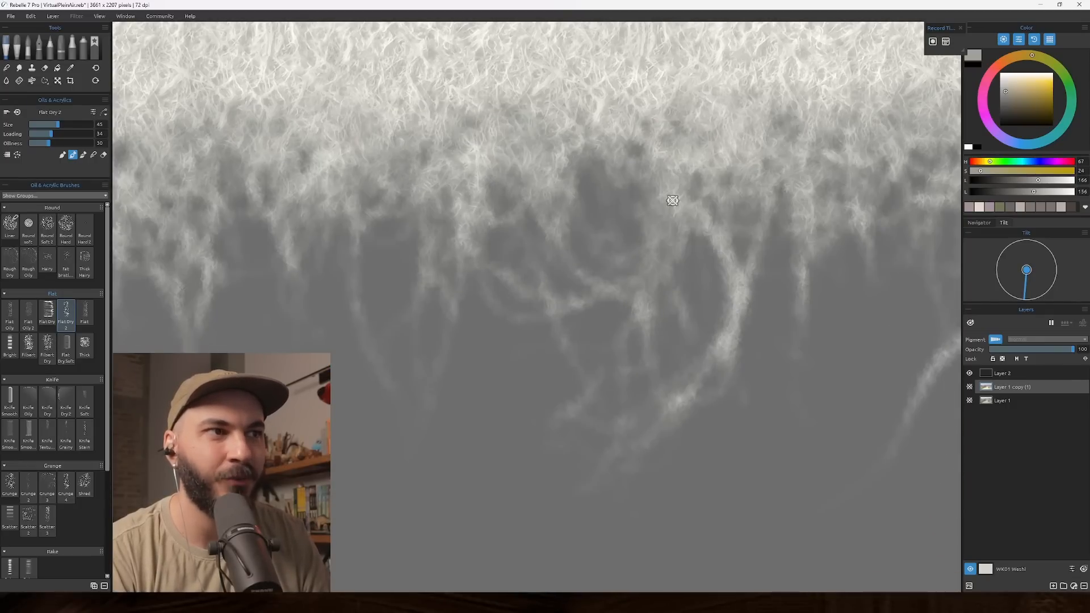
scroll(605, 302, down, 5)
scroll(607, 302, down, 5)
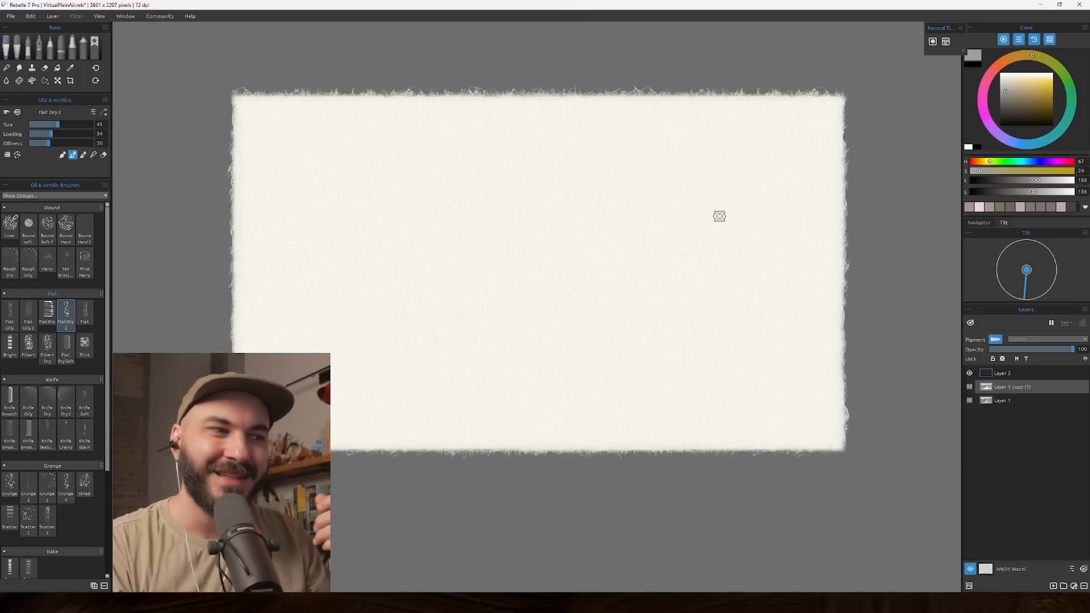
scroll(544, 179, up, 1)
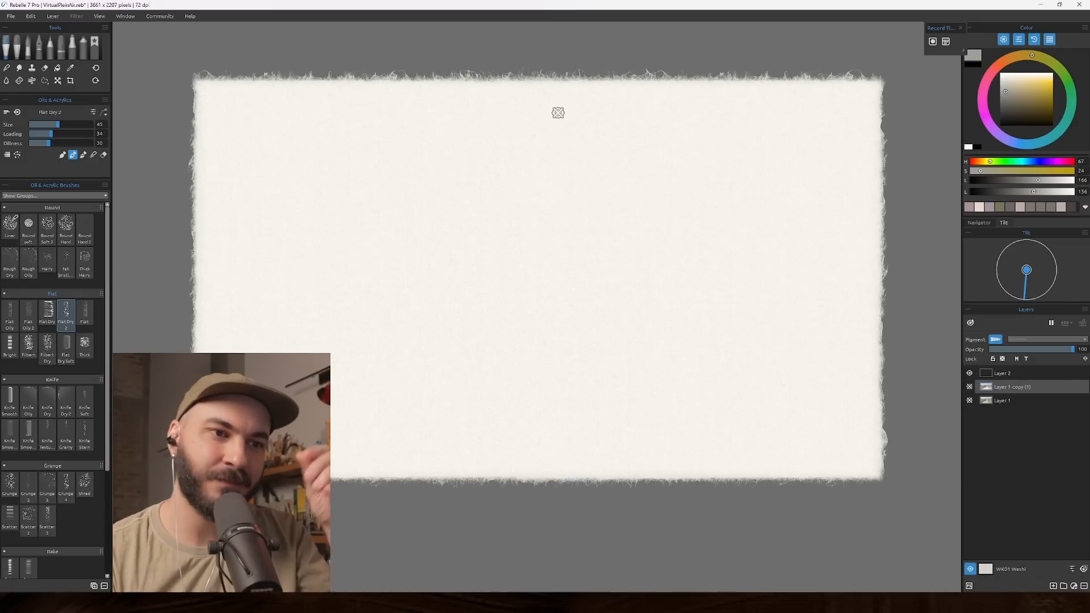
Step: Change the canvas texture to Rough and inspect its bumpy grain and torn edges up close and as a whole sheet
click(984, 569)
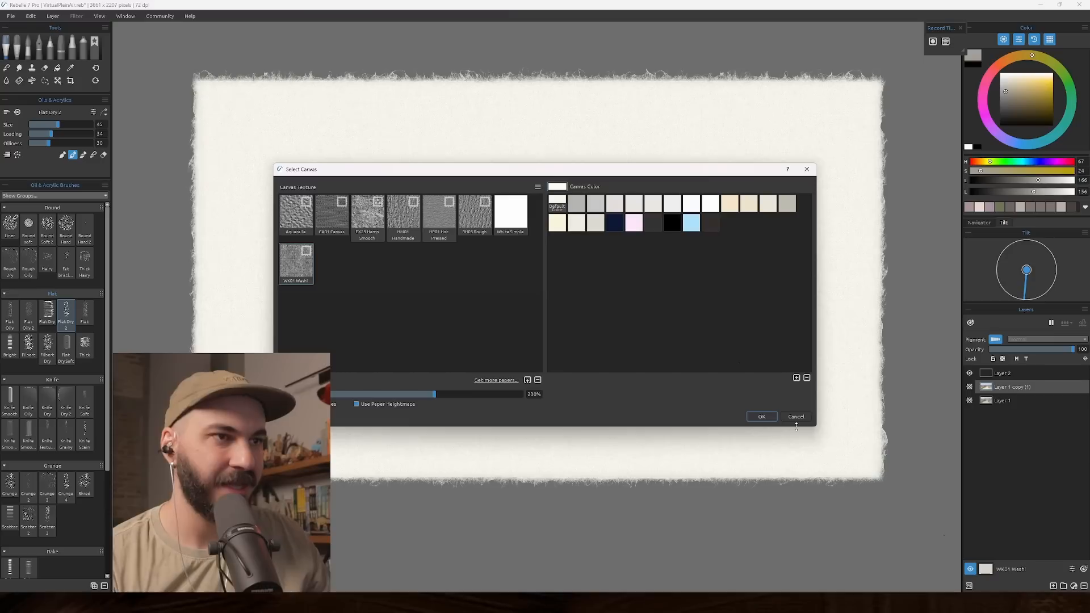
click(472, 218)
click(760, 416)
scroll(400, 506, up, 5)
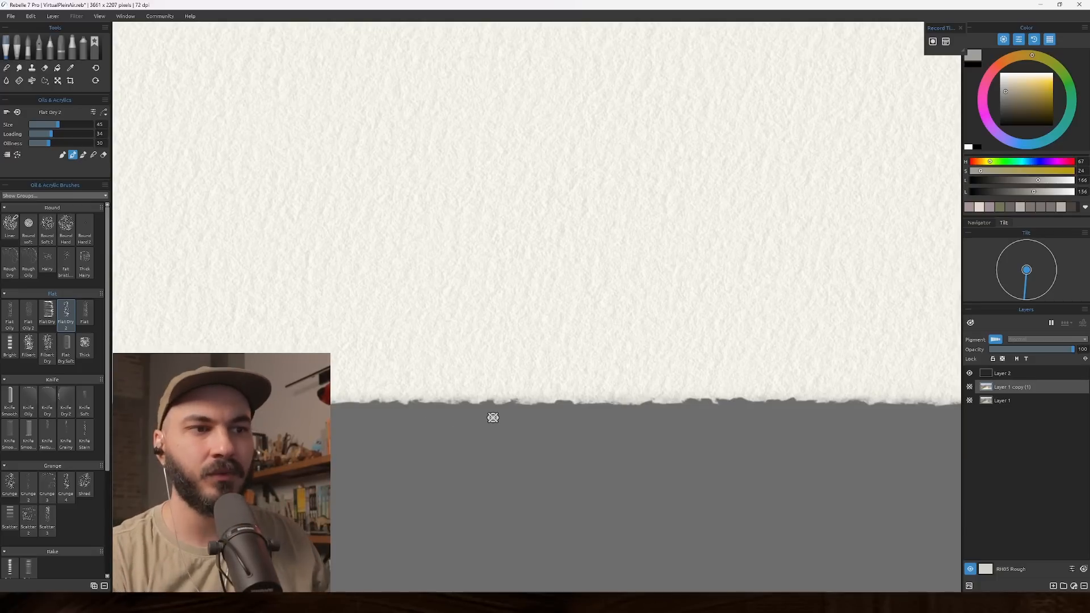
scroll(493, 417, down, 2)
drag(486, 420, 464, 511)
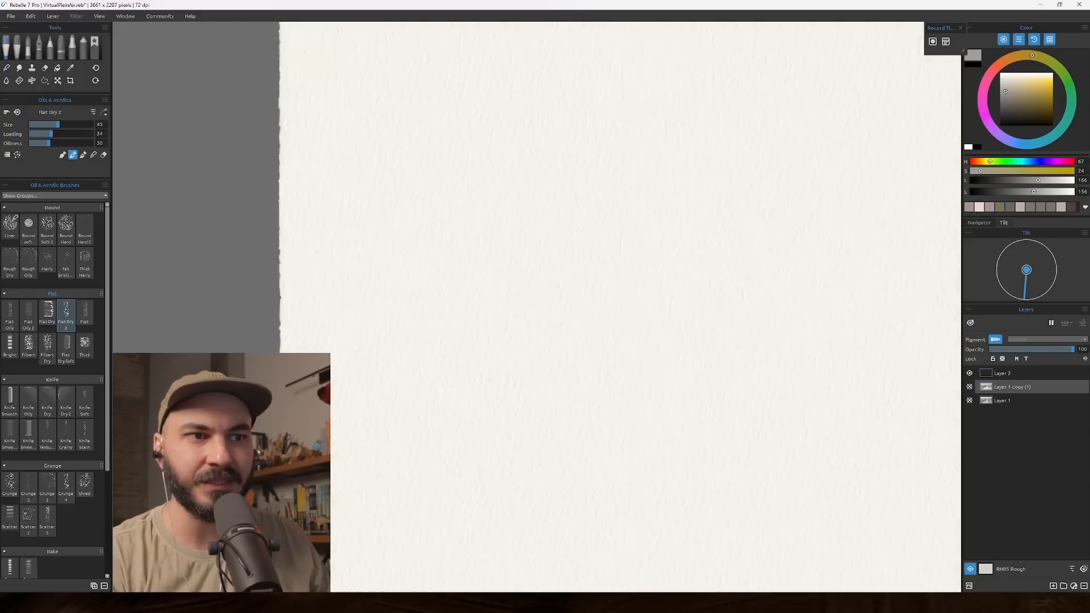
scroll(464, 477, down, 2)
drag(465, 477, 447, 382)
scroll(392, 340, up, 1)
drag(258, 317, 227, 347)
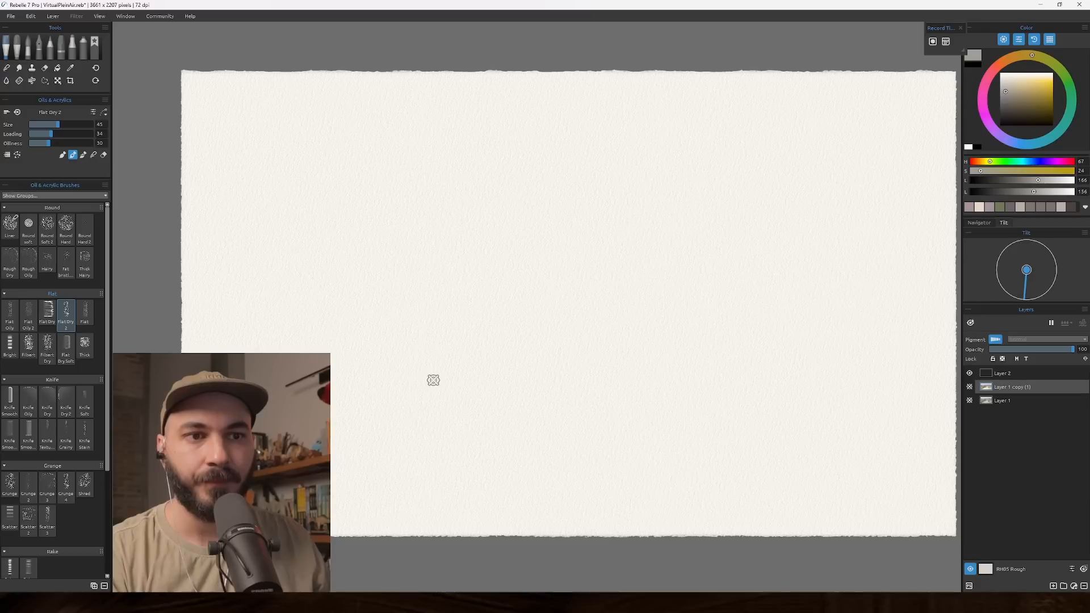
Step: Add a new empty layer directly above the Layer 1 copy (1) layer
click(1053, 585)
drag(302, 342, 314, 325)
scroll(306, 358, up, 1)
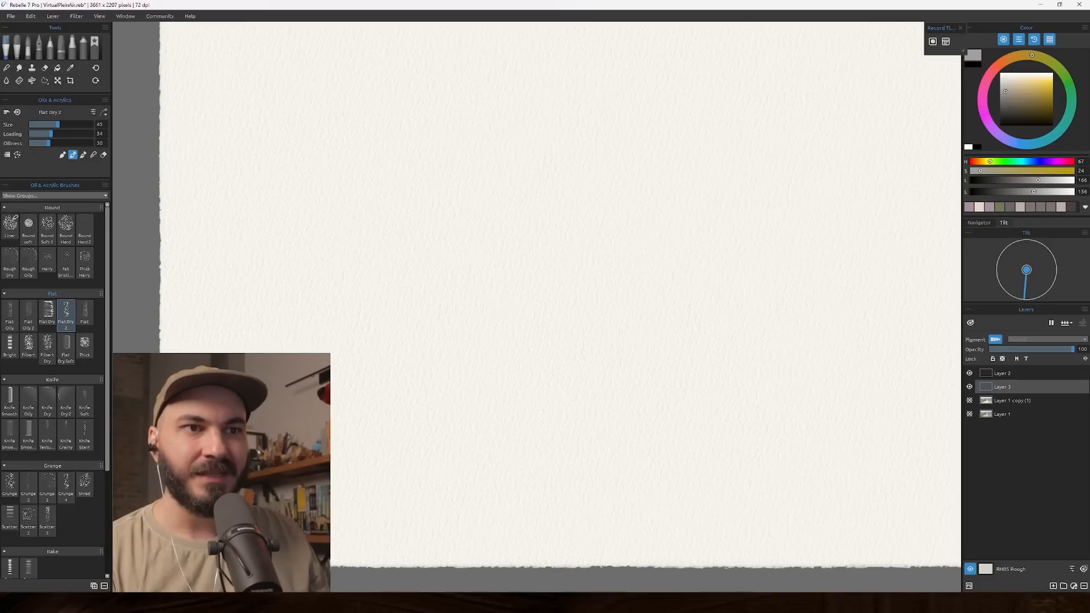
scroll(384, 316, down, 1)
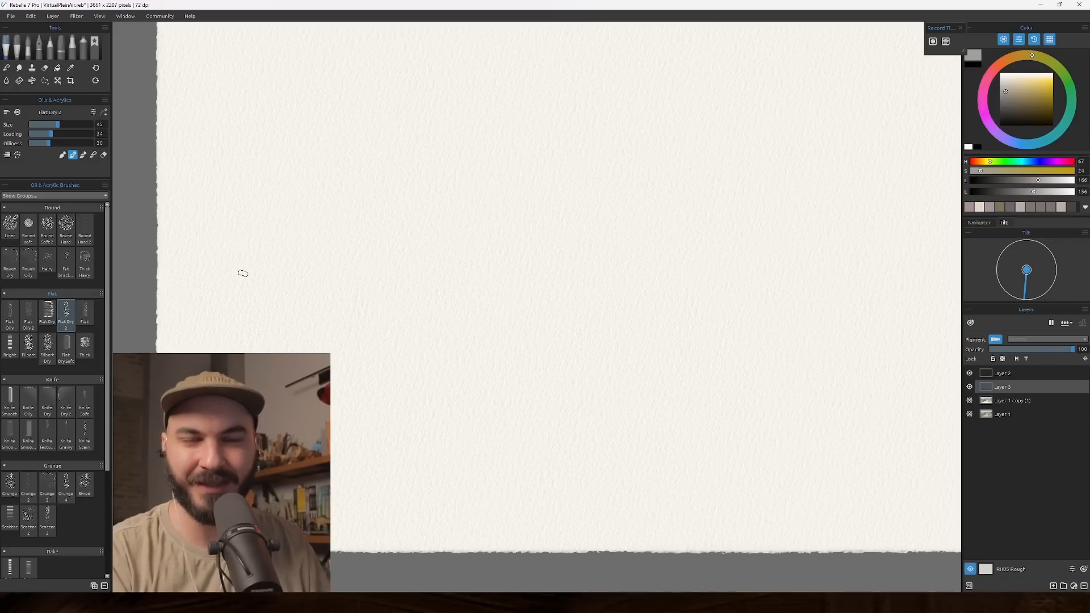
drag(200, 329, 210, 328)
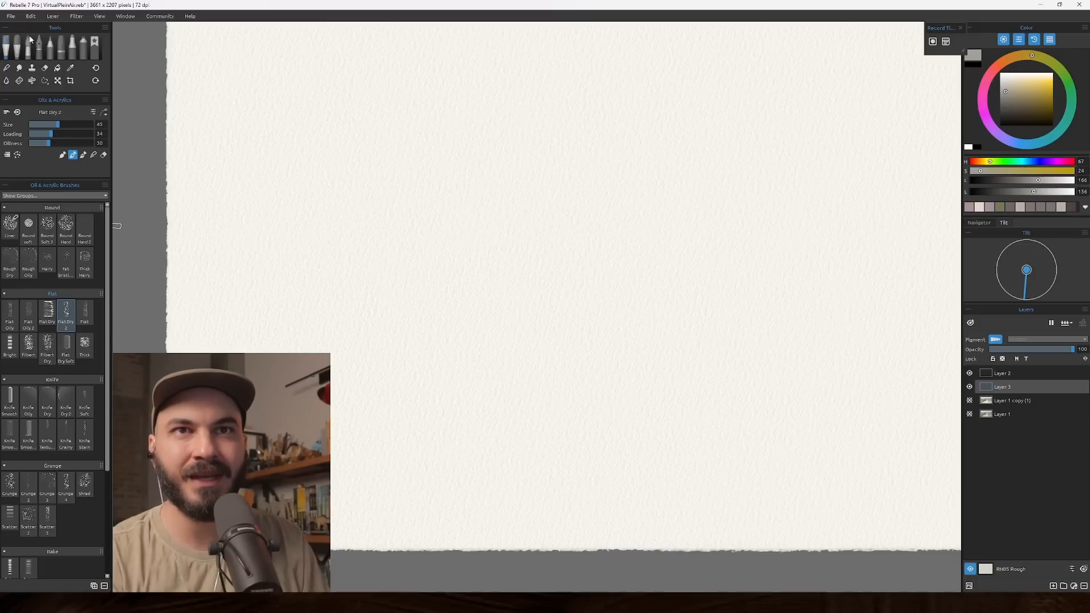
Step: Paint a broad, soft red patch on the new layer with the Round Soft 2 oil brush
click(50, 229)
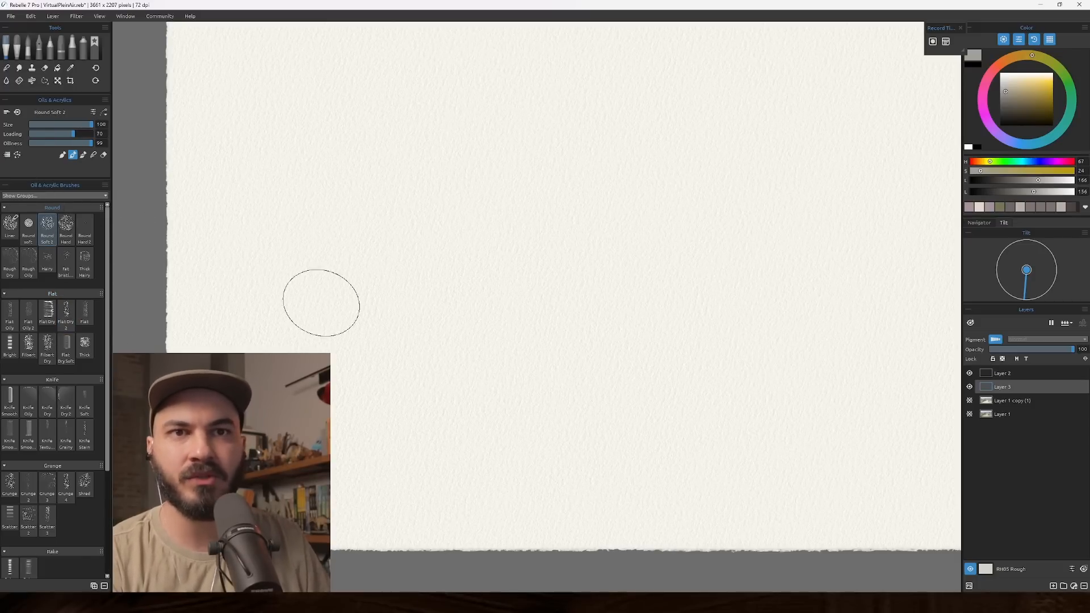
mouse_move(316, 309)
mouse_down()
mouse_move(335, 278)
mouse_move(341, 323)
mouse_move(341, 309)
mouse_move(420, 273)
mouse_up()
key(ctrl+z)
click(1033, 107)
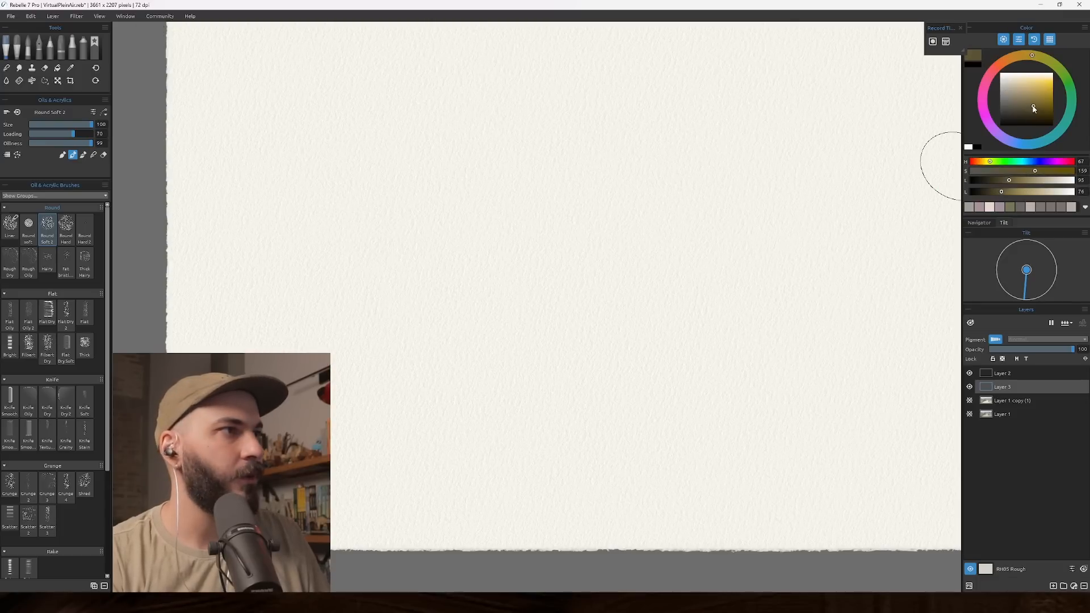
click(993, 70)
click(1030, 99)
mouse_move(352, 250)
mouse_down()
mouse_move(305, 335)
mouse_move(338, 346)
mouse_move(382, 264)
mouse_move(361, 307)
mouse_move(428, 222)
mouse_move(366, 322)
mouse_move(404, 301)
mouse_move(454, 320)
mouse_move(409, 359)
mouse_up()
Step: Reduce the brush size to 60 and extend the lower part of the red patch with more strokes
scroll(410, 359, up, 6)
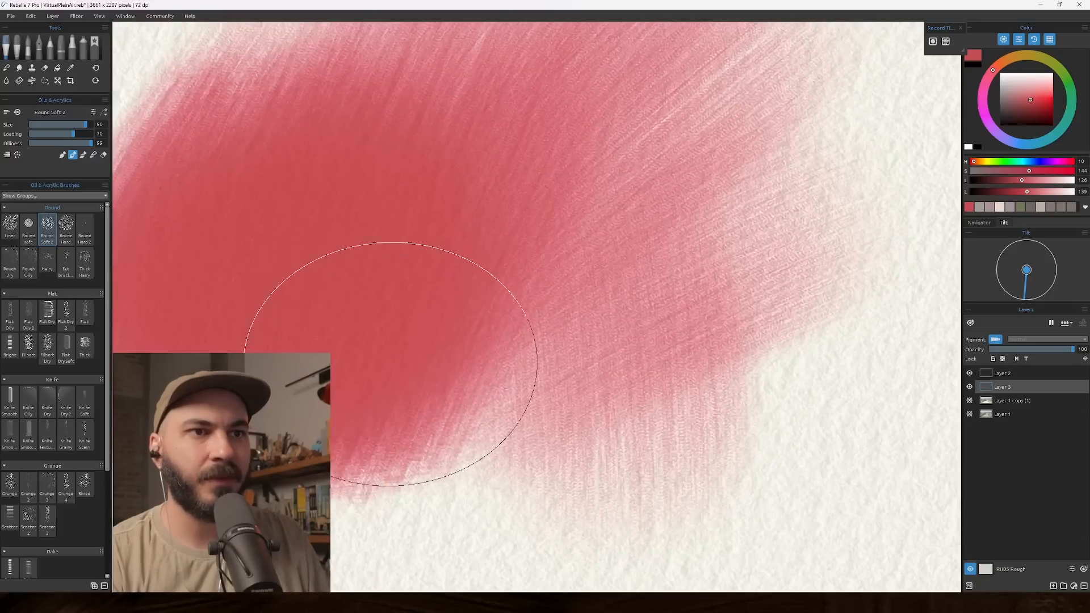
scroll(480, 488, down, 2)
key(bracketleft)
key(bracketleft)
key(bracketleft)
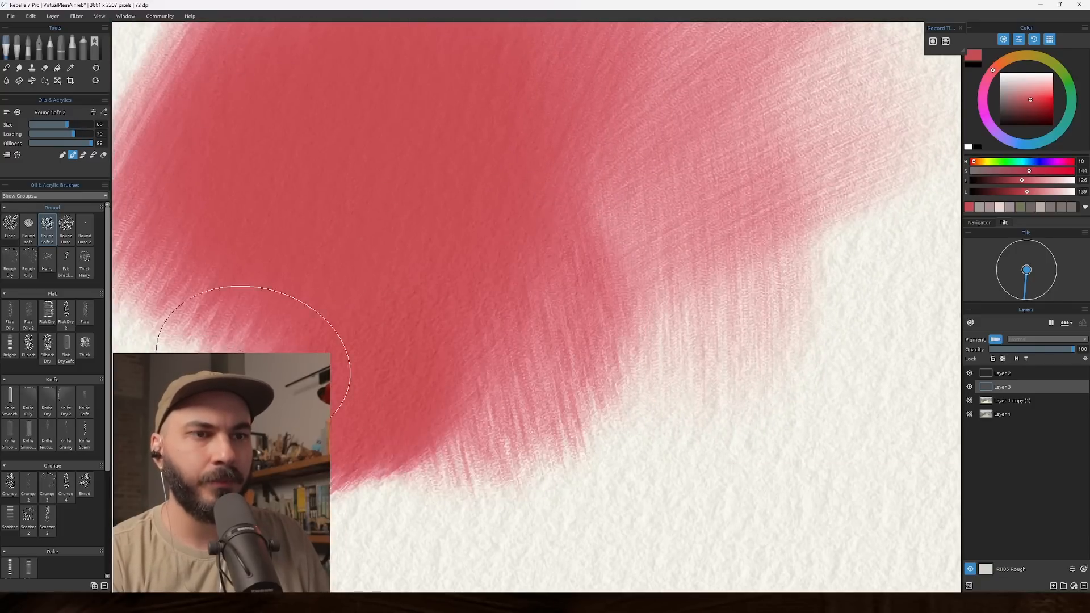
mouse_move(347, 442)
mouse_down()
mouse_move(497, 405)
mouse_move(617, 418)
mouse_move(675, 361)
mouse_move(517, 330)
mouse_move(431, 334)
mouse_move(394, 373)
mouse_move(356, 365)
mouse_up()
scroll(411, 306, down, 1)
mouse_move(394, 418)
mouse_down()
mouse_move(476, 187)
mouse_move(409, 315)
mouse_move(371, 442)
mouse_up()
Step: Reduce the brush size to 45 and paint thick, ridged red strokes fanning across the patch's right side
key(bracketleft)
key(bracketleft)
key(bracketright)
mouse_move(426, 377)
mouse_down()
mouse_move(632, 231)
mouse_move(707, 162)
mouse_up()
mouse_move(401, 450)
mouse_down()
mouse_move(643, 293)
mouse_move(702, 199)
mouse_move(749, 193)
mouse_up()
scroll(474, 360, down, 1)
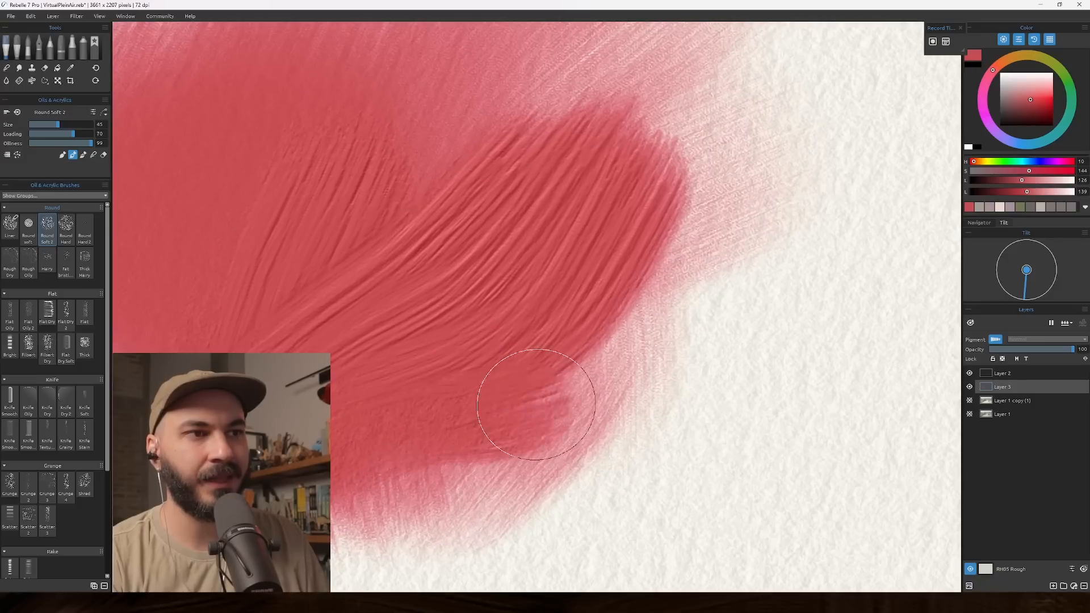
drag(506, 418, 540, 298)
drag(450, 207, 598, 328)
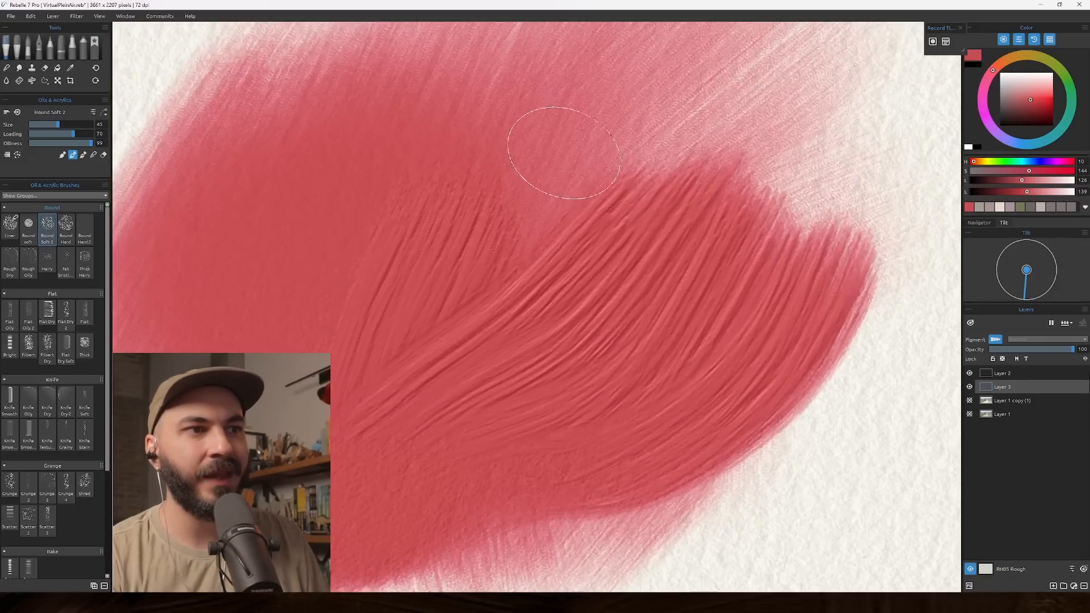
Step: Adjust the brush size and smooth out the bristle ridges in the middle of the red patch
key(bracketleft)
key(bracketleft)
key(bracketleft)
key(bracketleft)
key(bracketleft)
key(bracketleft)
scroll(620, 340, down, 2)
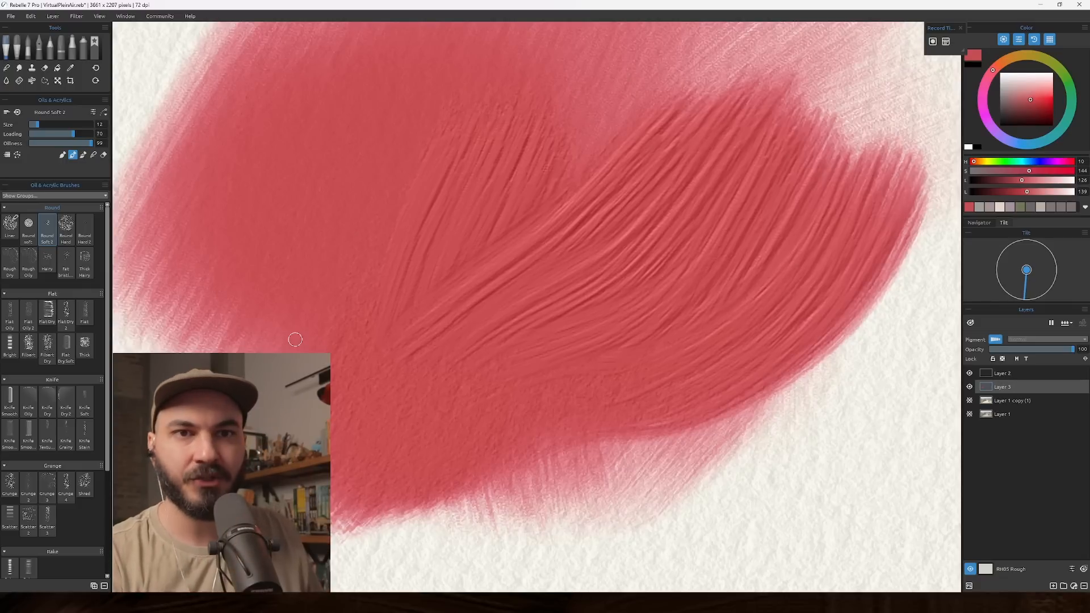
mouse_move(620, 231)
mouse_down()
mouse_move(574, 217)
mouse_move(626, 285)
mouse_move(558, 201)
mouse_move(665, 328)
mouse_move(677, 360)
mouse_move(661, 377)
mouse_move(504, 271)
mouse_move(458, 279)
mouse_up()
key(bracketleft)
key(bracketleft)
key(bracketleft)
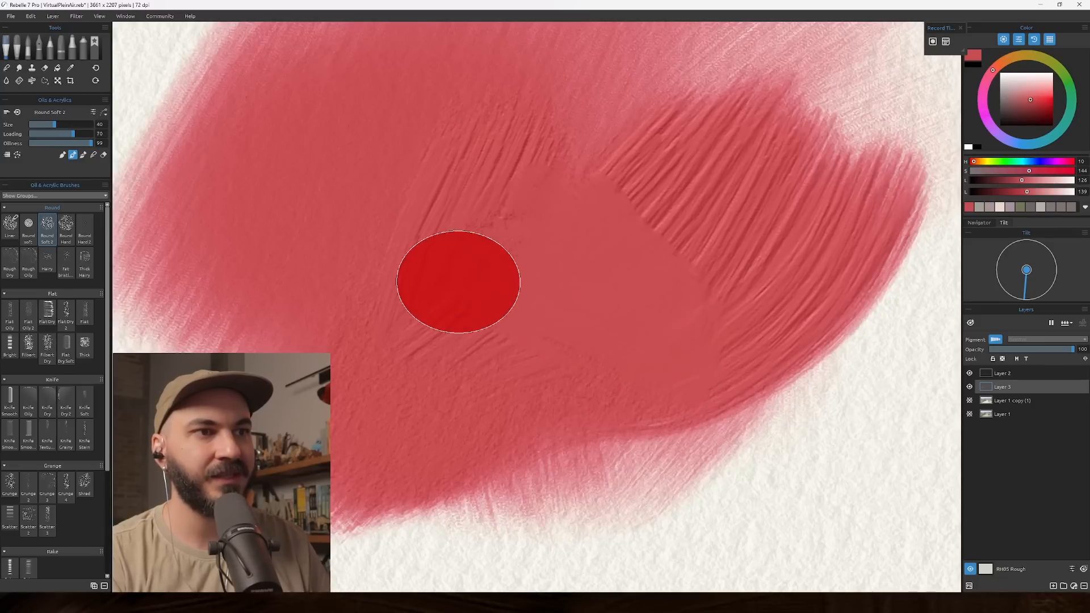
Step: Work the wet red paint with further strokes at brush size 35, shaping smooth areas and short curved ridges
mouse_move(709, 238)
mouse_down()
mouse_move(765, 316)
mouse_move(785, 297)
mouse_move(706, 240)
mouse_move(617, 144)
mouse_move(646, 258)
mouse_move(727, 393)
mouse_move(545, 454)
mouse_move(687, 351)
mouse_move(699, 308)
mouse_move(658, 268)
mouse_move(666, 201)
mouse_move(718, 240)
mouse_move(742, 283)
mouse_move(759, 260)
mouse_move(664, 185)
mouse_move(537, 145)
mouse_move(459, 225)
mouse_move(410, 152)
mouse_move(443, 201)
mouse_move(456, 120)
mouse_move(434, 164)
mouse_move(336, 172)
mouse_move(390, 190)
mouse_move(555, 180)
mouse_move(490, 144)
mouse_move(396, 243)
mouse_move(337, 340)
mouse_move(334, 447)
mouse_move(398, 464)
mouse_move(410, 300)
mouse_move(349, 473)
mouse_move(427, 327)
mouse_move(356, 407)
mouse_up()
scroll(688, 341, right, 5)
key(bracketright)
scroll(490, 143, left, 5)
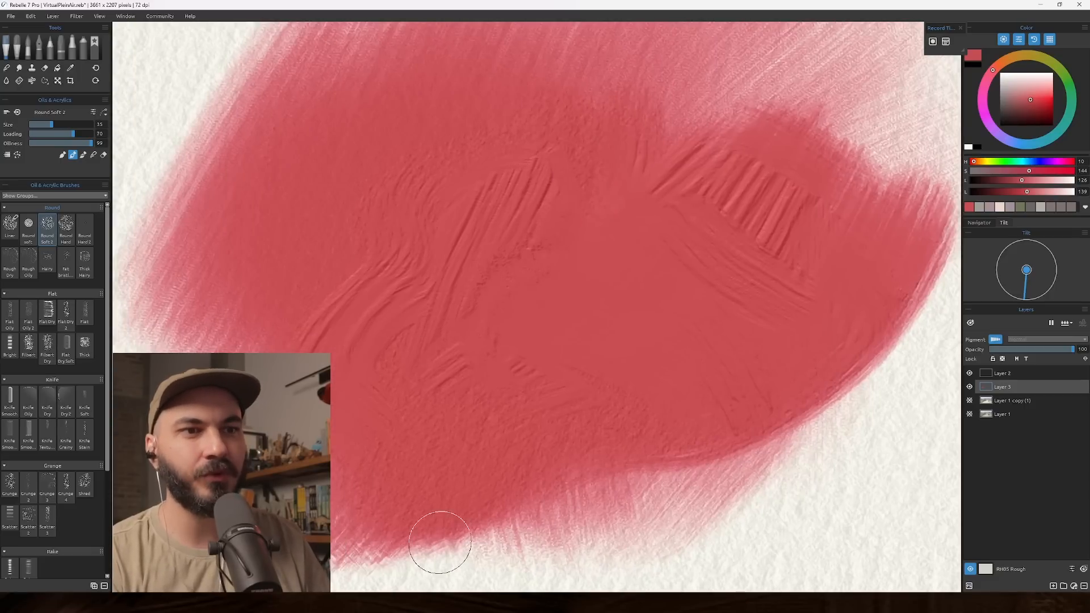
mouse_move(377, 316)
mouse_down()
mouse_move(413, 348)
mouse_move(414, 324)
mouse_up()
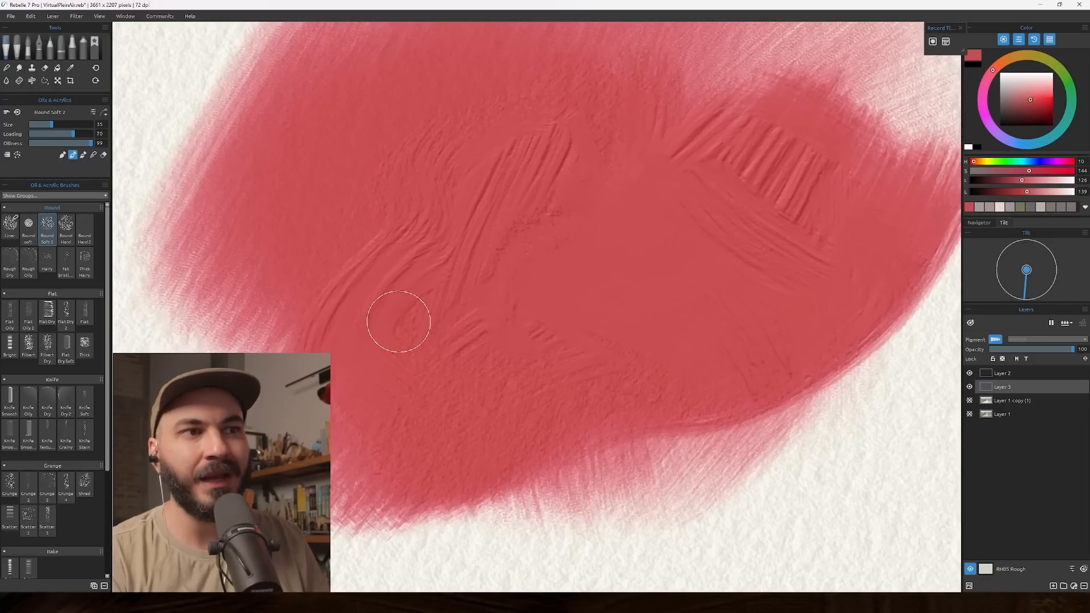
Step: Choose a dark teal colour and paint a dab with the Flat Dry brush over the patch's lower left
click(1054, 134)
click(1045, 101)
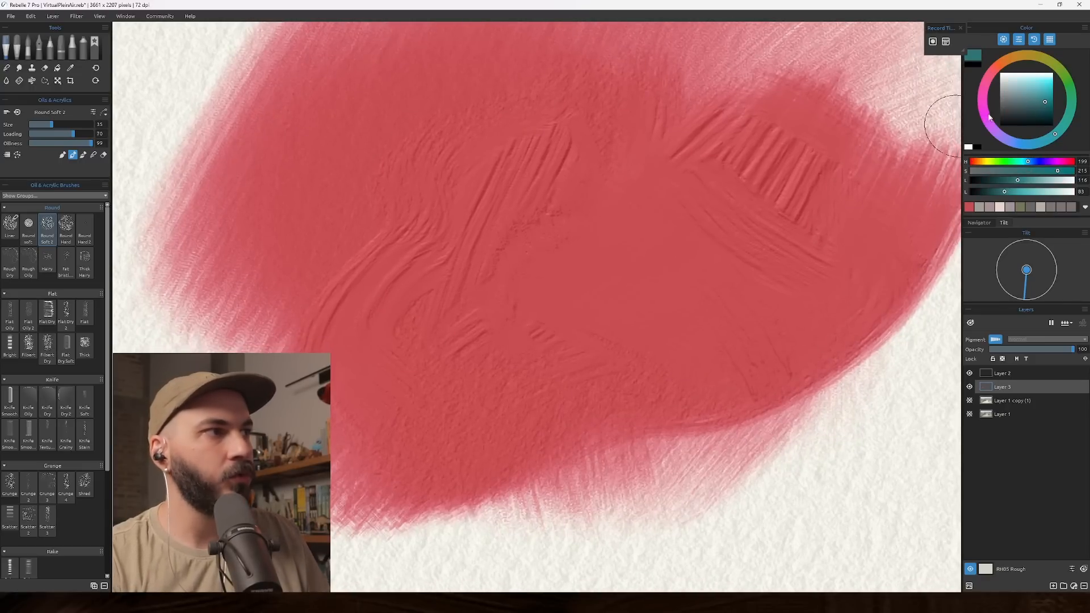
click(50, 313)
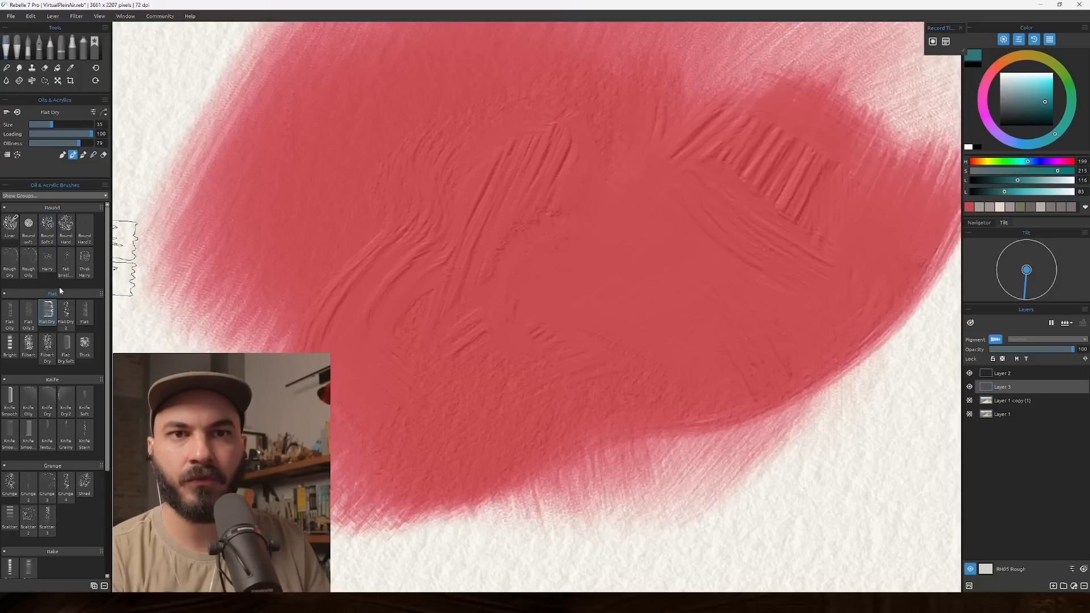
mouse_move(352, 316)
mouse_down()
mouse_move(398, 386)
mouse_move(403, 341)
mouse_up()
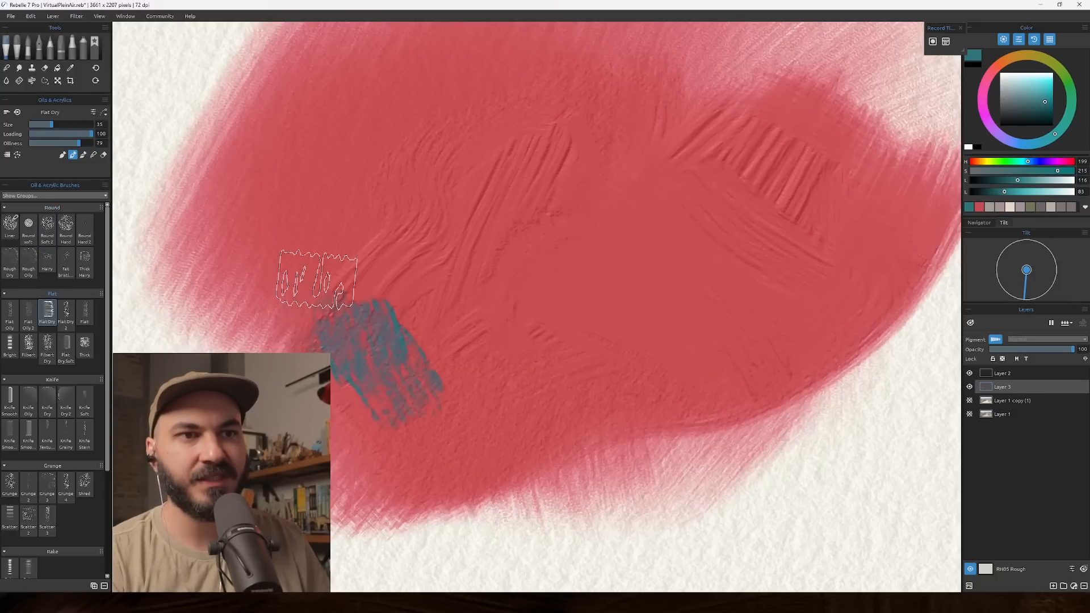
drag(383, 339, 425, 312)
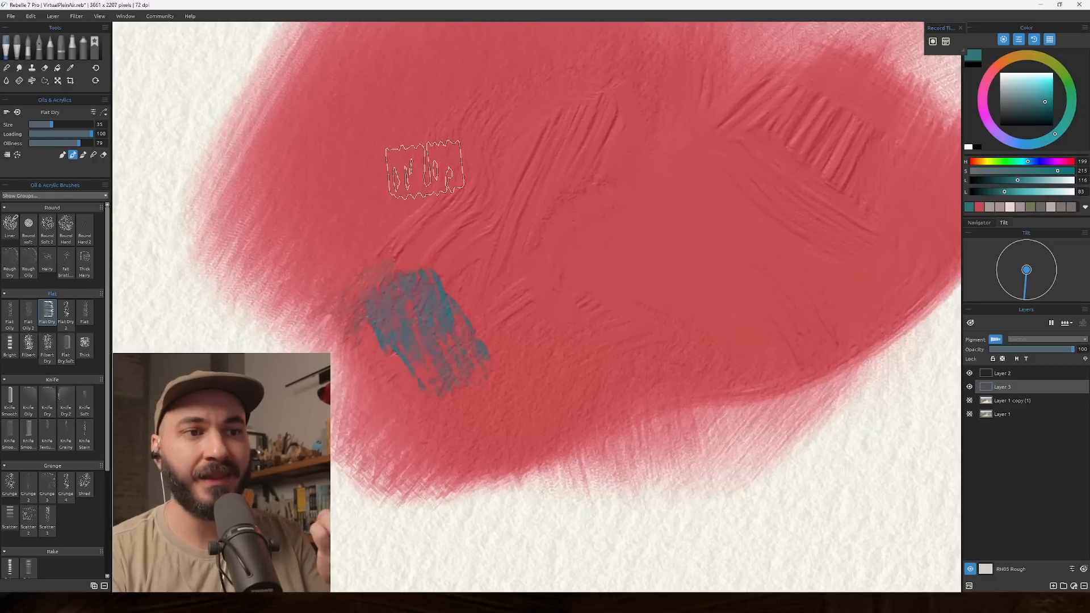
Step: Vary the Flat Dry brush size and add broken teal strokes above and beside the first teal dab
key(bracketleft)
key(bracketleft)
key(bracketleft)
drag(363, 228, 334, 270)
key(bracketright)
key(bracketright)
mouse_move(370, 191)
mouse_down()
mouse_move(377, 236)
mouse_move(488, 343)
mouse_move(492, 311)
mouse_move(456, 232)
mouse_up()
key(bracketleft)
mouse_move(476, 270)
mouse_down()
mouse_move(527, 329)
mouse_move(510, 393)
mouse_move(544, 366)
mouse_move(559, 330)
mouse_move(545, 285)
mouse_move(535, 380)
mouse_move(515, 398)
mouse_move(462, 369)
mouse_up()
Step: Reduce the Flat Dry brush size to 1 and examine the mixed teal and red paint up close
scroll(509, 298, up, 5)
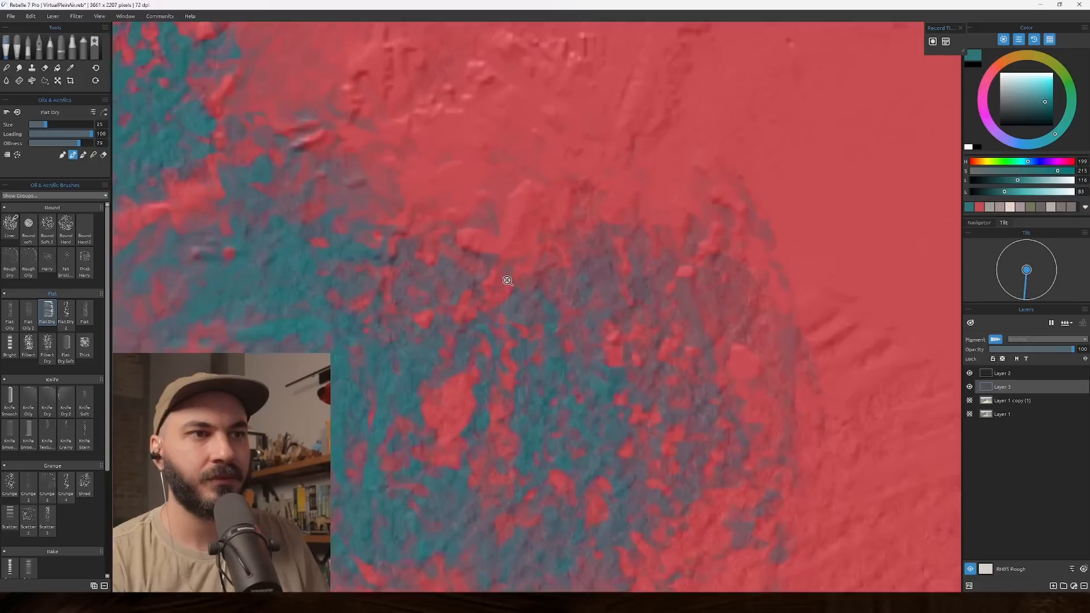
mouse_move(509, 298)
mouse_down()
mouse_move(628, 392)
mouse_move(561, 414)
mouse_move(584, 407)
mouse_up()
key(bracketleft)
key(bracketleft)
key(bracketleft)
key(bracketleft)
key(bracketleft)
mouse_move(414, 268)
mouse_down()
mouse_move(499, 295)
mouse_move(462, 324)
mouse_up()
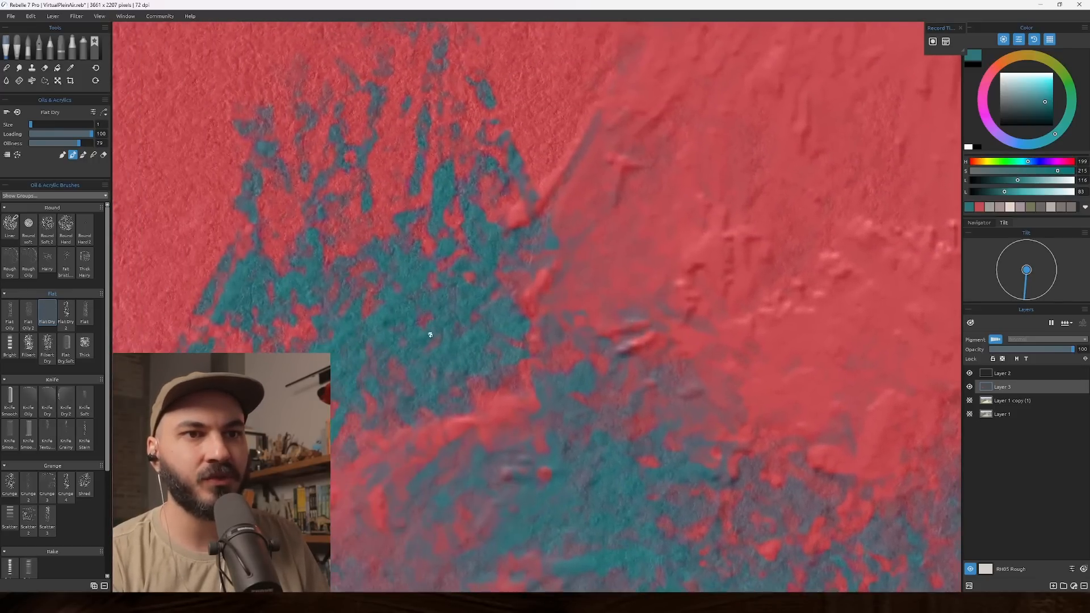
scroll(358, 329, up, 1)
drag(378, 318, 513, 340)
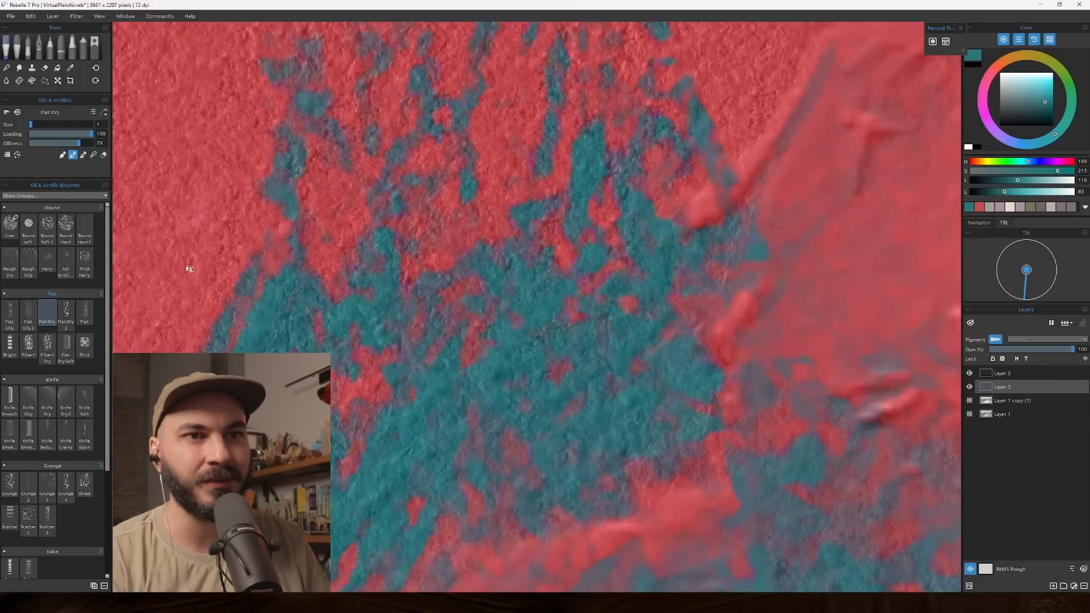
Step: Examine how the dry teal strokes catch the grain of the red paint, up close and as a whole patch
drag(637, 287, 620, 187)
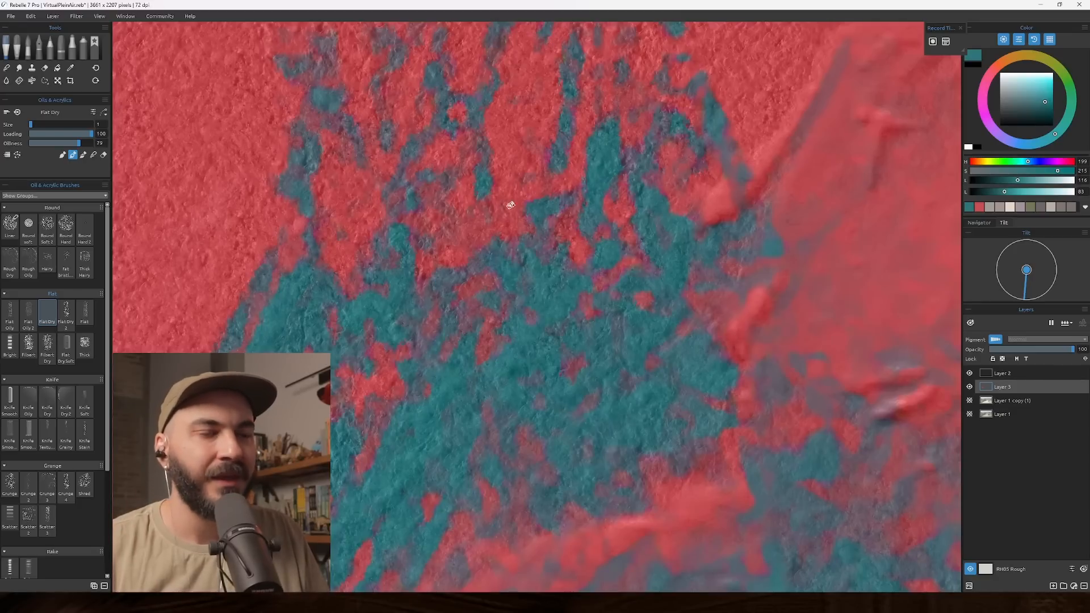
scroll(442, 285, up, 4)
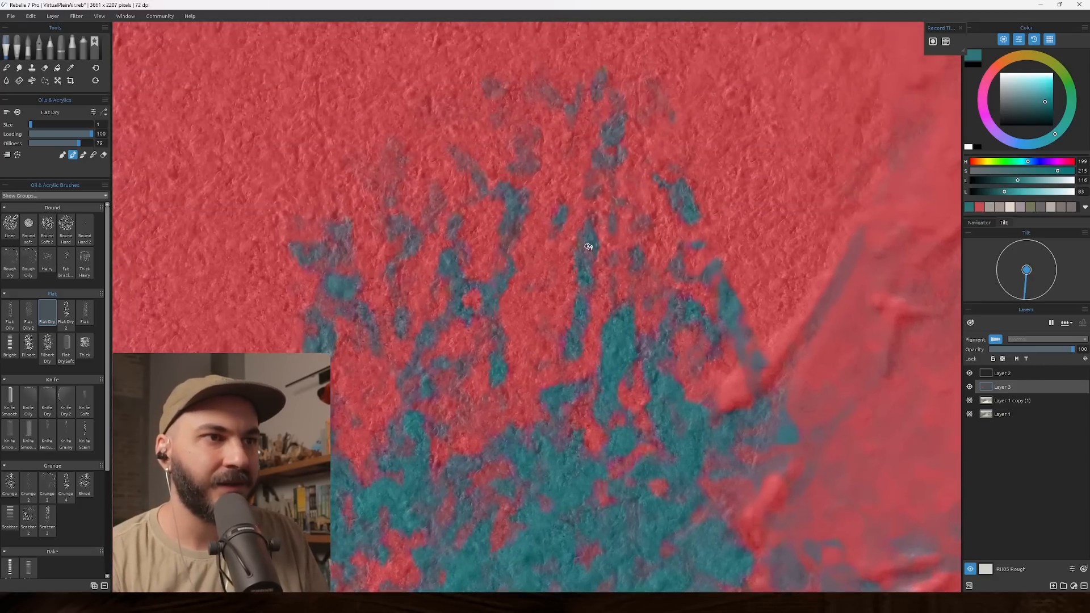
scroll(469, 323, down, 8)
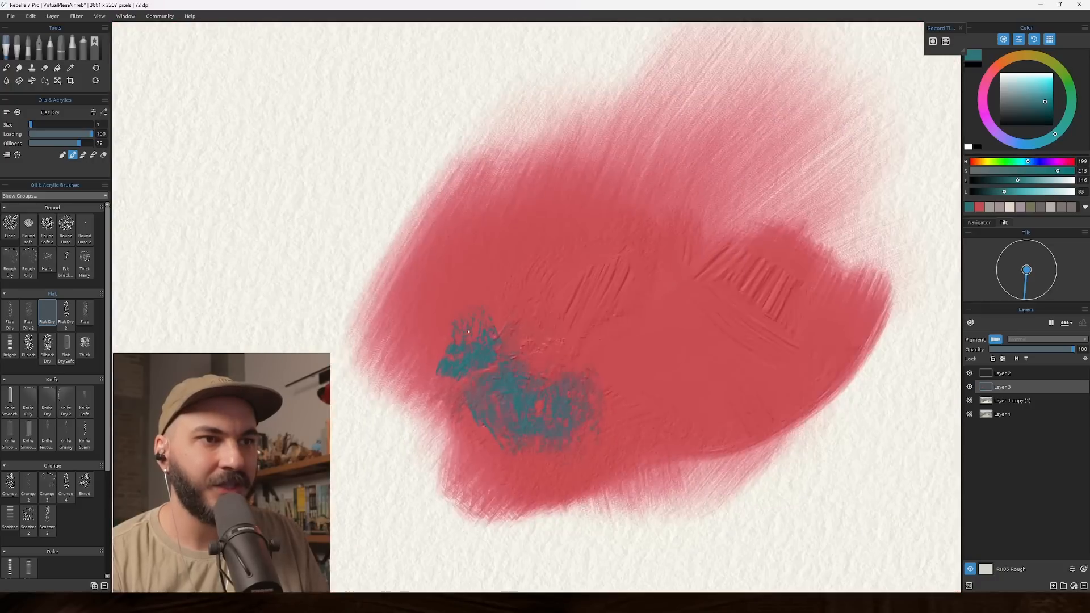
scroll(470, 359, up, 2)
scroll(470, 359, up, 2)
scroll(476, 399, down, 5)
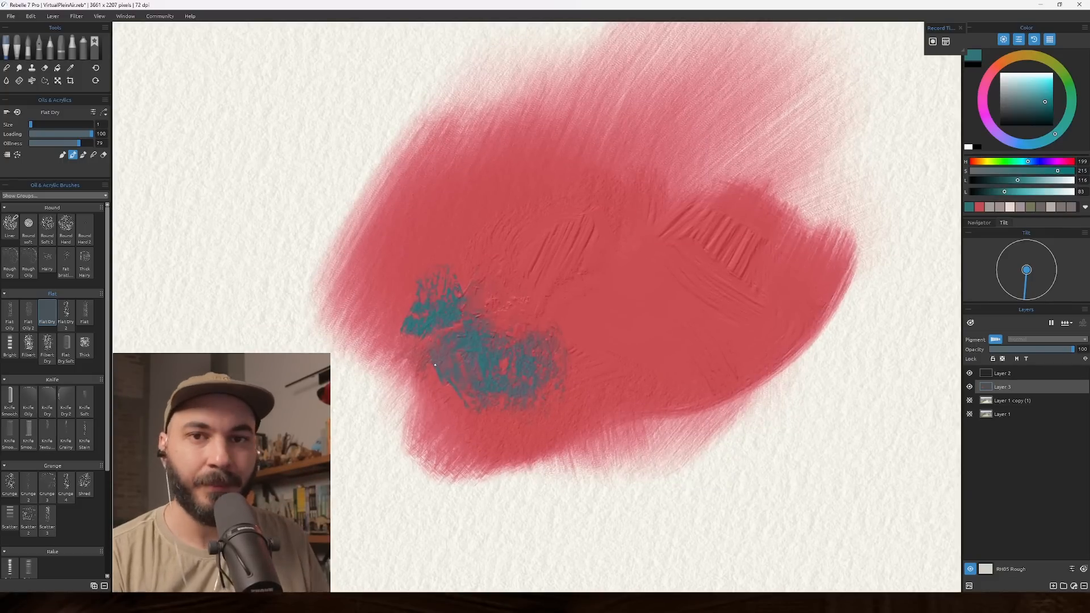
scroll(434, 365, up, 2)
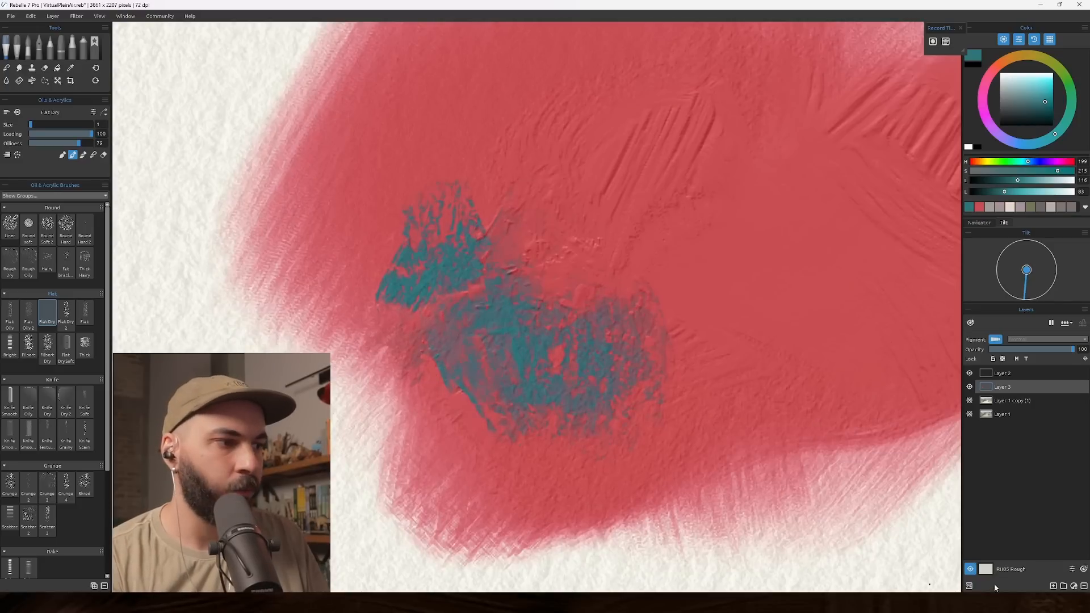
Step: Change the canvas texture to CA01 Canvas and inspect how its weave shows through the red and teal paint
click(986, 568)
click(332, 213)
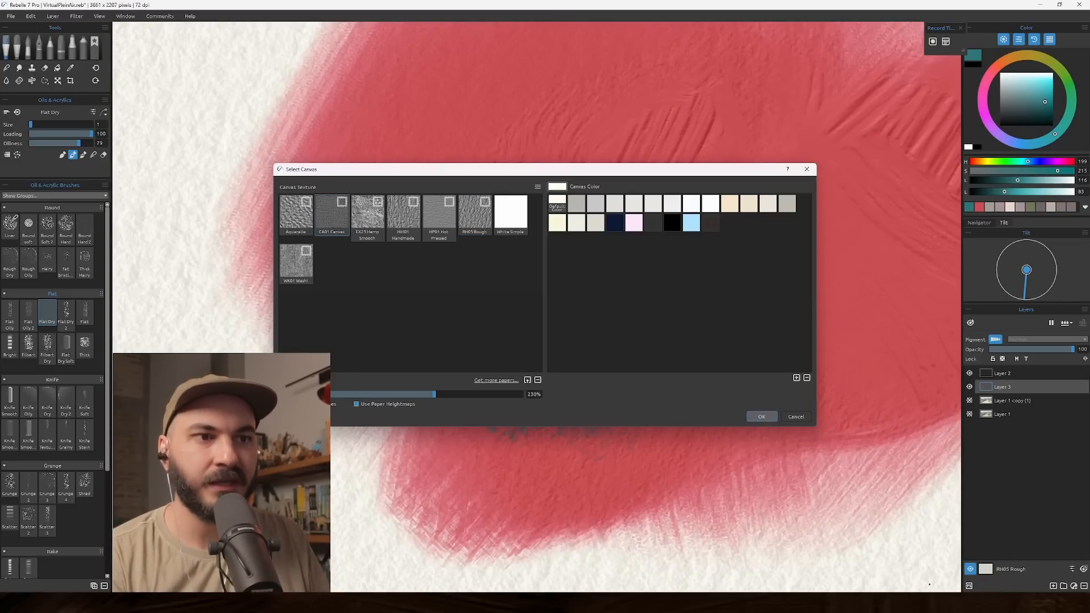
click(762, 417)
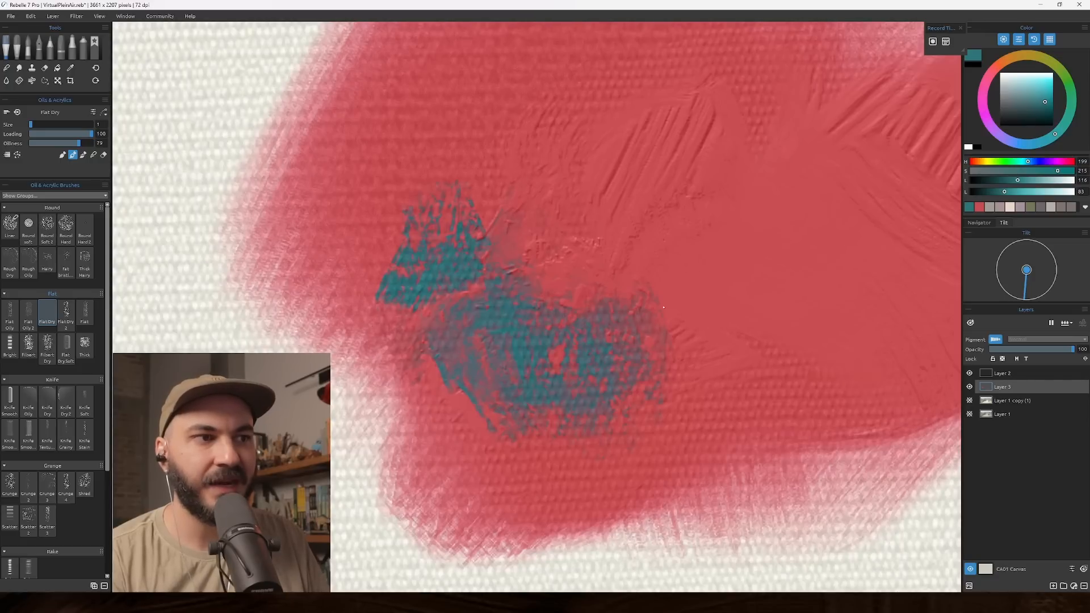
drag(476, 480, 443, 424)
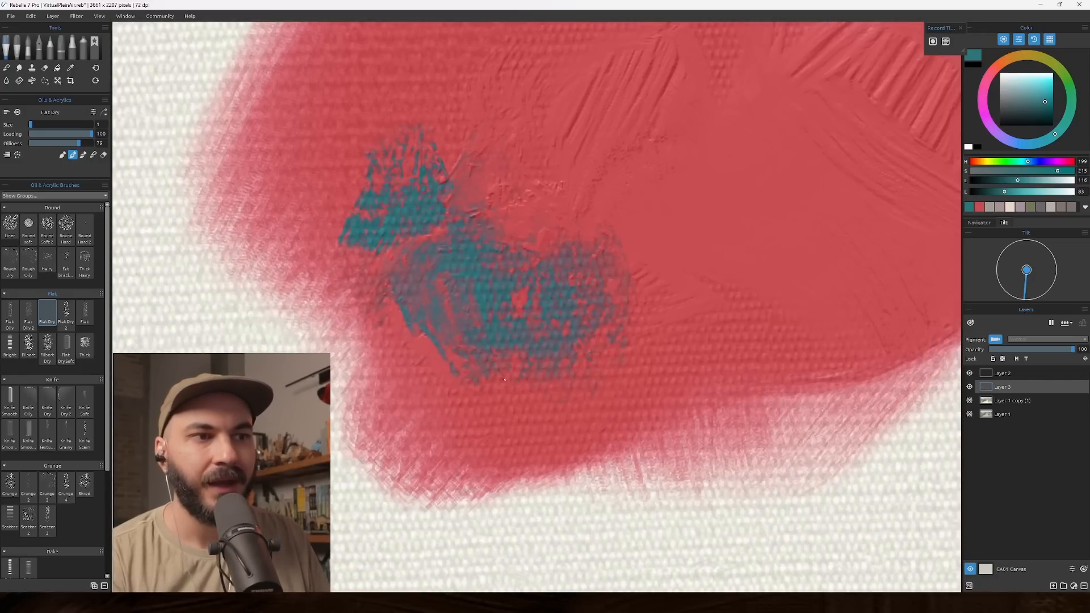
scroll(505, 379, up, 2)
scroll(522, 223, up, 2)
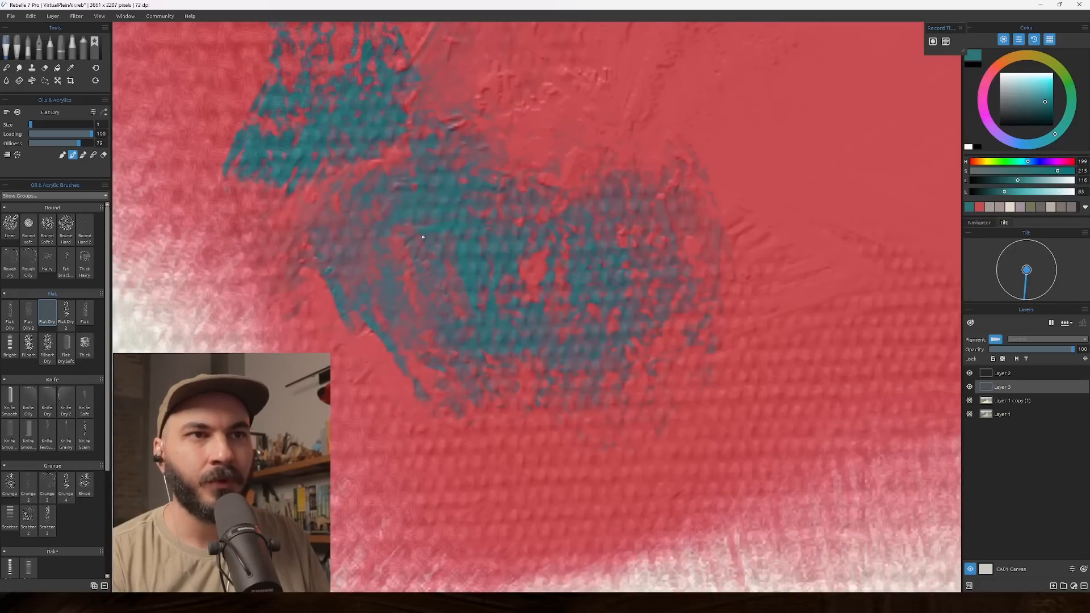
scroll(373, 274, up, 3)
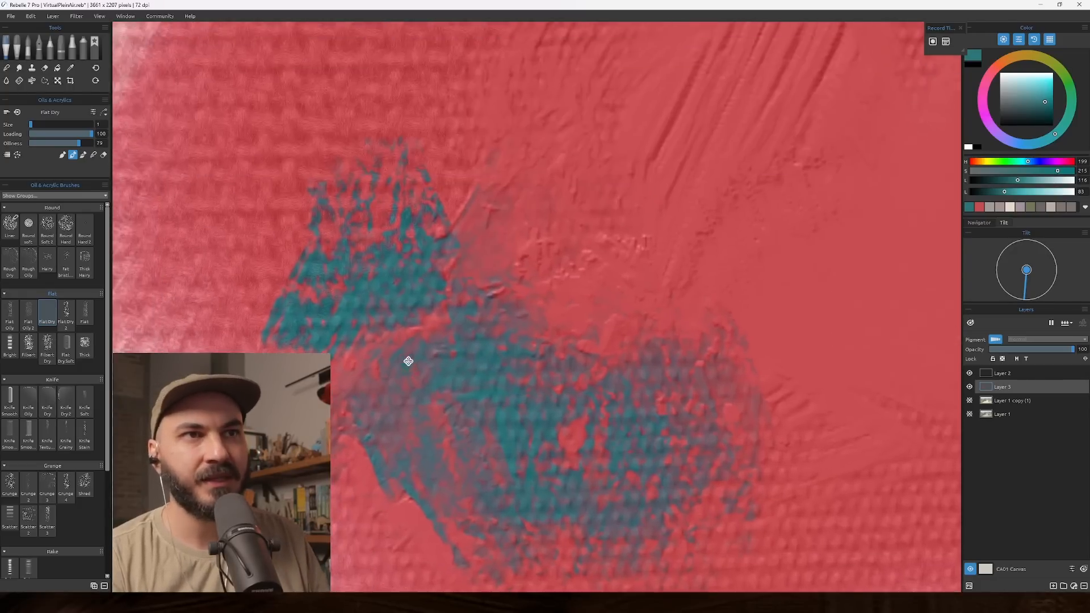
scroll(373, 274, up, 1)
scroll(479, 312, up, 2)
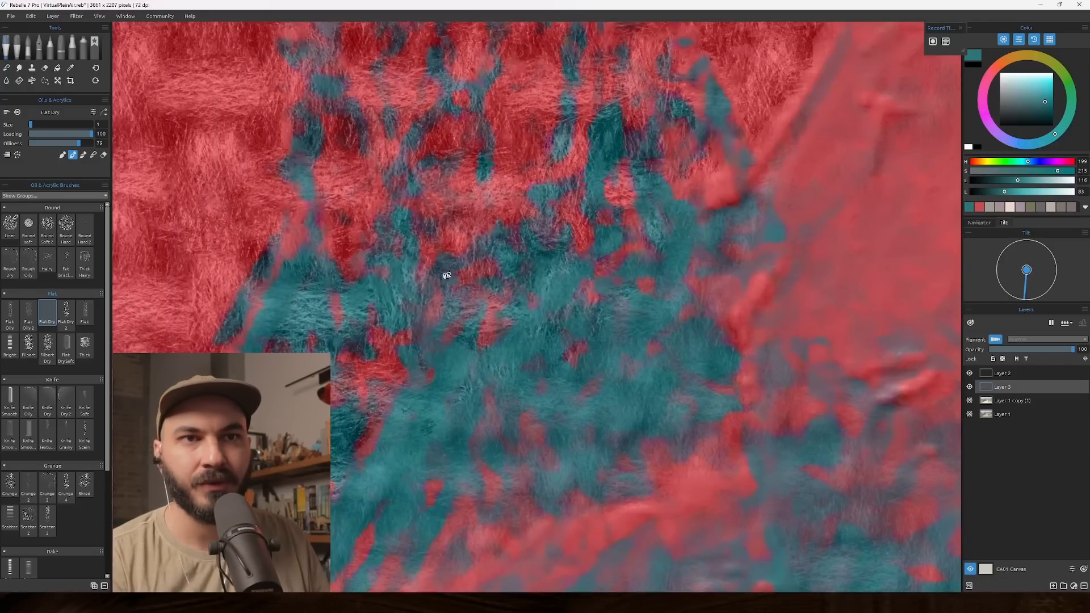
Step: Choose a bright yellow and paint broken strokes with an enlarged Flat Dry brush over the middle of the red patch
scroll(407, 244, down, 4)
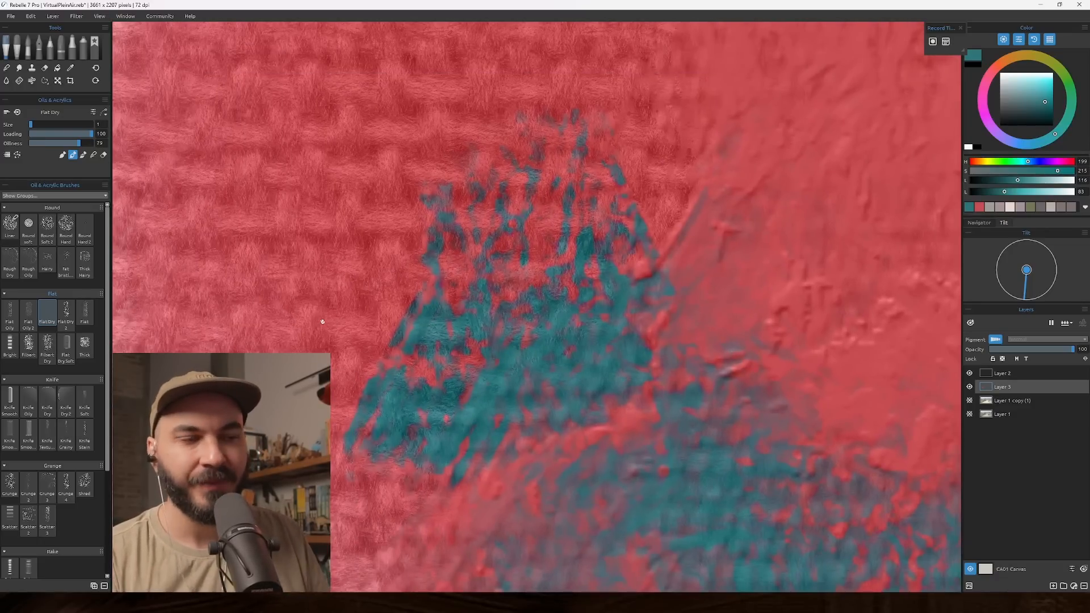
scroll(367, 289, down, 2)
scroll(539, 297, up, 4)
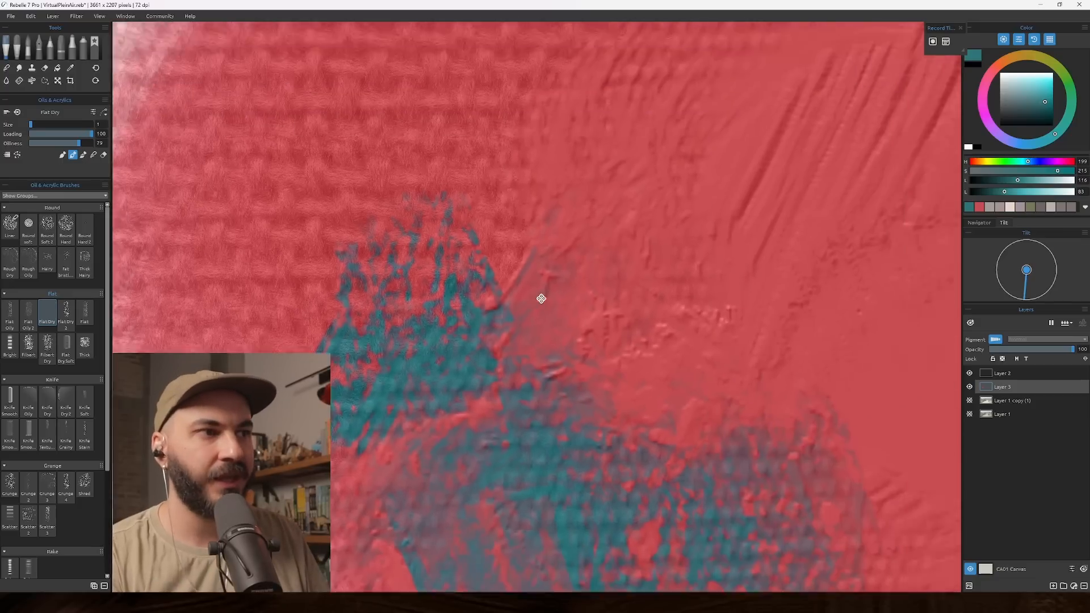
scroll(612, 182, down, 4)
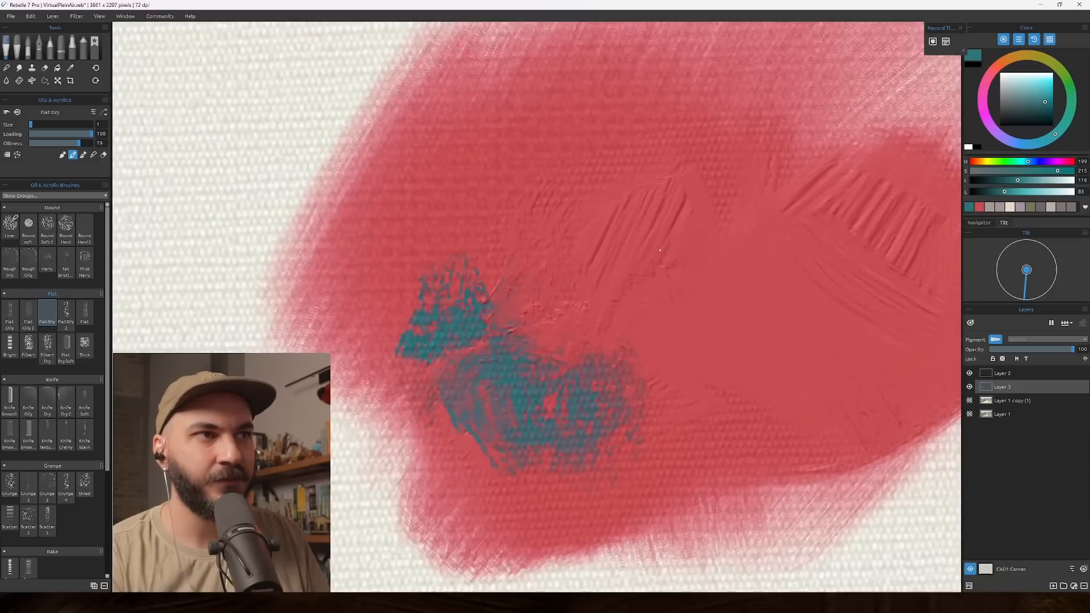
drag(815, 275, 576, 305)
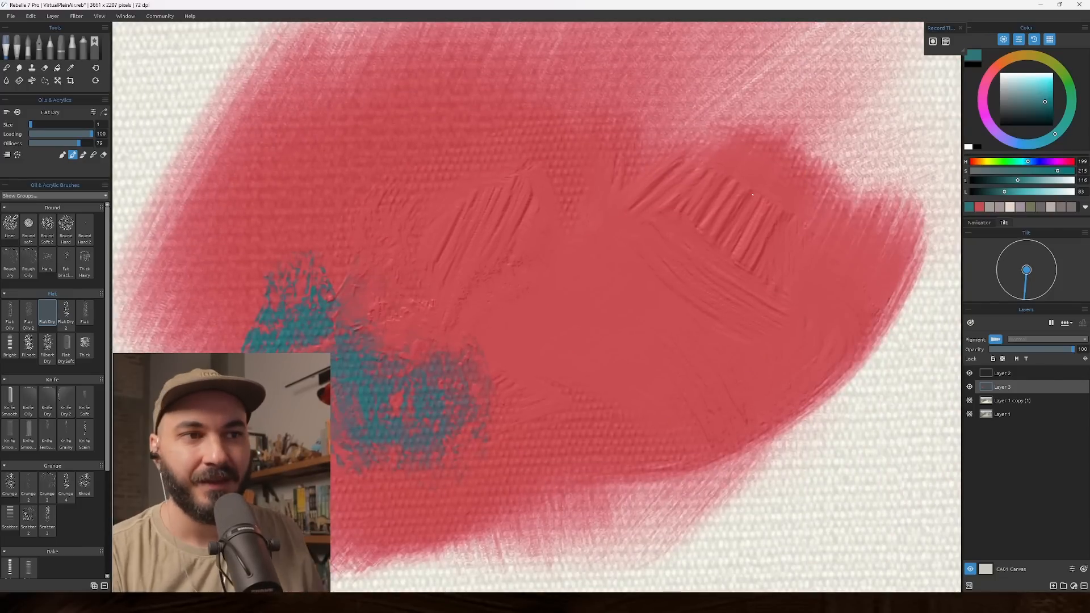
click(1043, 57)
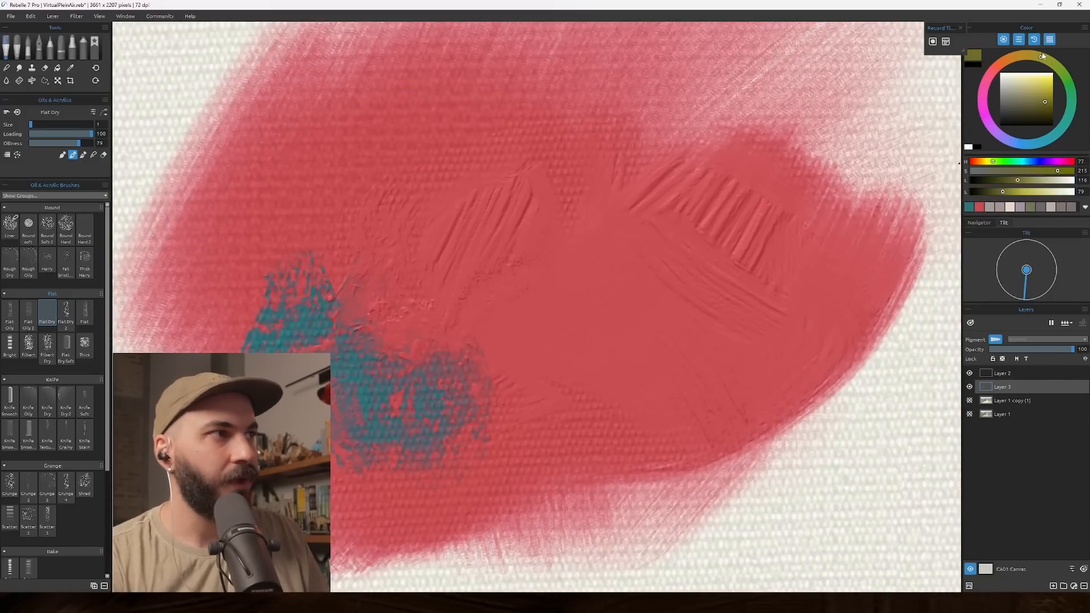
drag(1049, 102, 1048, 82)
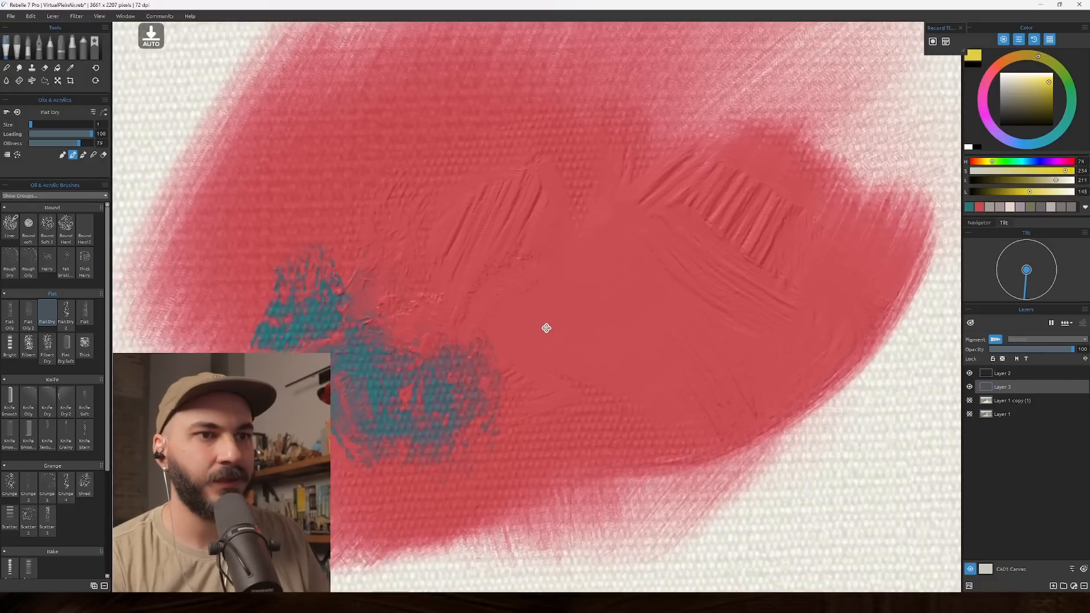
key(bracketright)
key(bracketright)
key(bracketright)
key(bracketright)
mouse_move(607, 329)
mouse_down()
mouse_move(592, 372)
mouse_move(611, 312)
mouse_move(587, 315)
mouse_move(583, 332)
mouse_move(582, 316)
mouse_move(528, 312)
mouse_move(569, 294)
mouse_move(596, 257)
mouse_move(590, 304)
mouse_move(644, 324)
mouse_up()
key(bracketleft)
Step: Reduce the Flat Dry brush size to 10 and add a yellow stroke along the upper edge of the yellow paint
scroll(635, 317, up, 5)
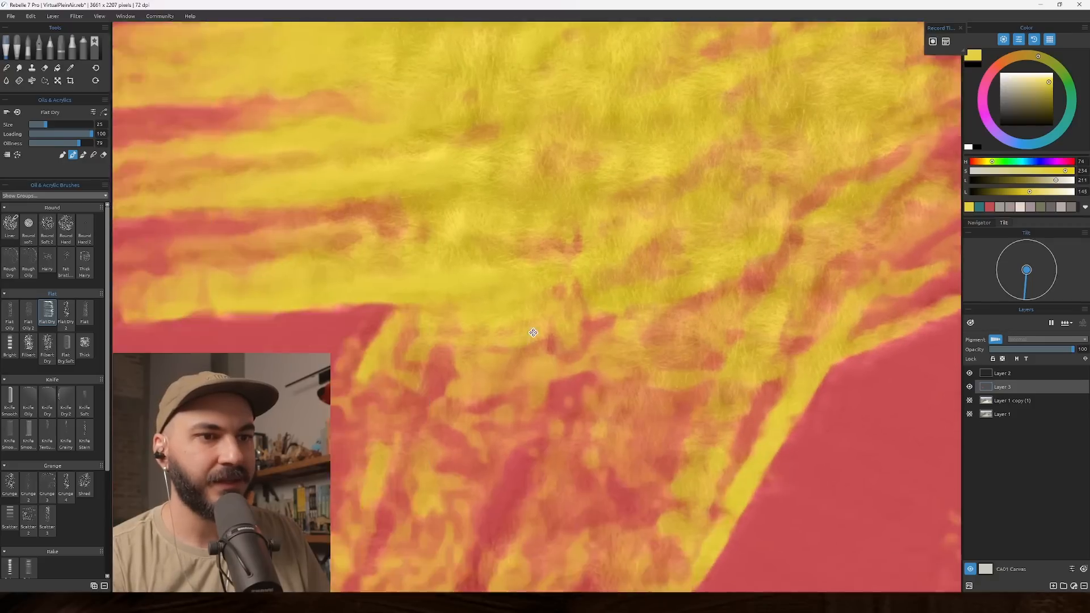
scroll(533, 332, down, 6)
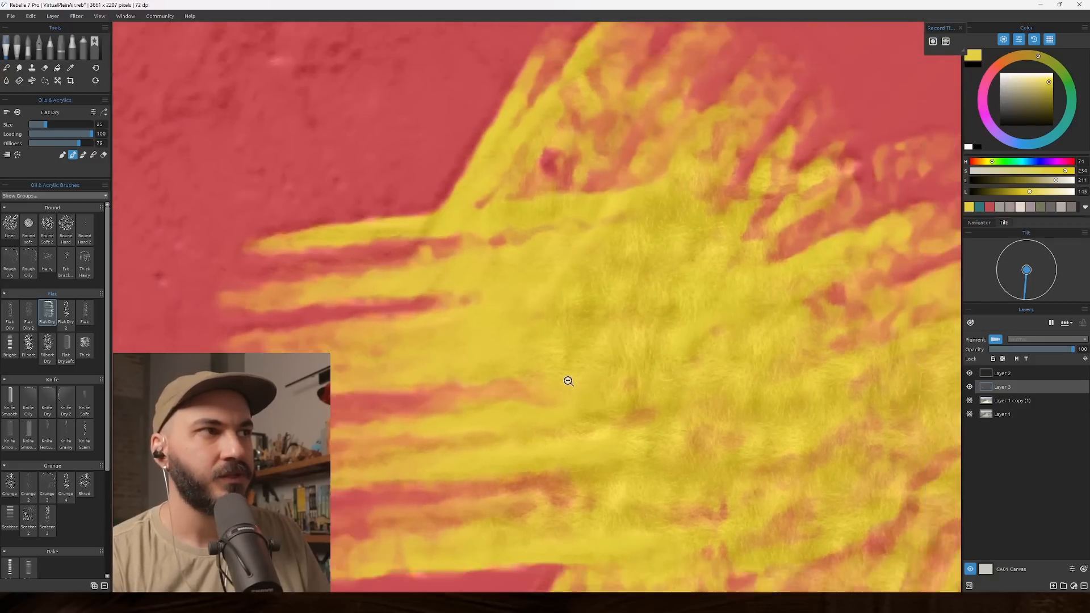
key(bracketleft)
key(bracketleft)
mouse_move(662, 224)
mouse_down()
mouse_move(549, 322)
mouse_move(622, 298)
mouse_move(723, 169)
mouse_move(680, 185)
mouse_move(743, 249)
mouse_move(634, 129)
mouse_move(678, 153)
mouse_move(592, 165)
mouse_move(545, 227)
mouse_up()
key(bracketleft)
key(bracketleft)
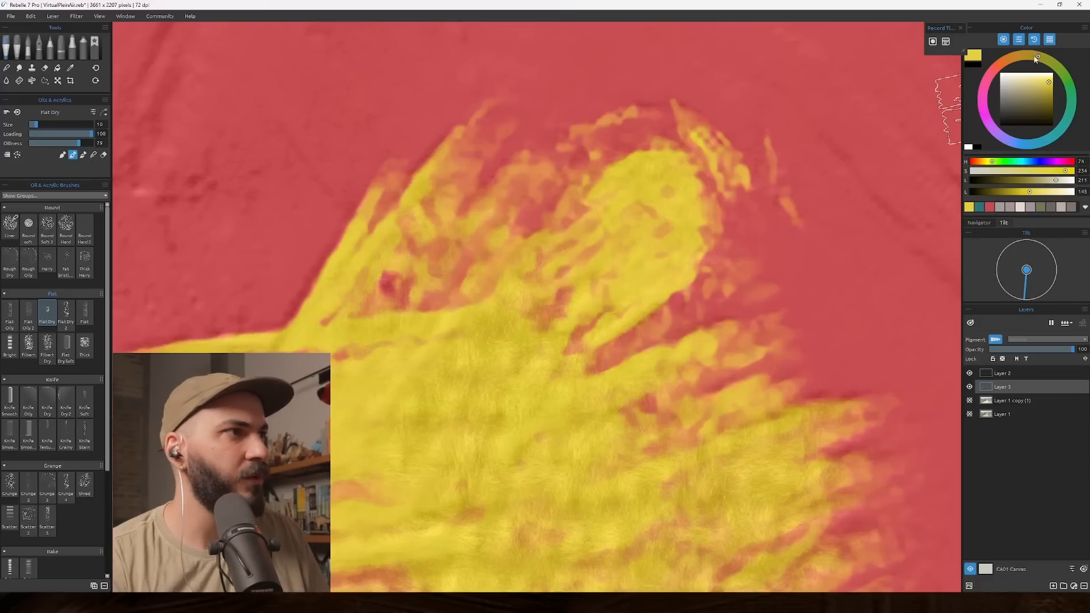
Step: Shift the color to a warmer, lighter yellow and paint a solid dab over the top of the first yellow strokes
drag(1050, 85, 1050, 80)
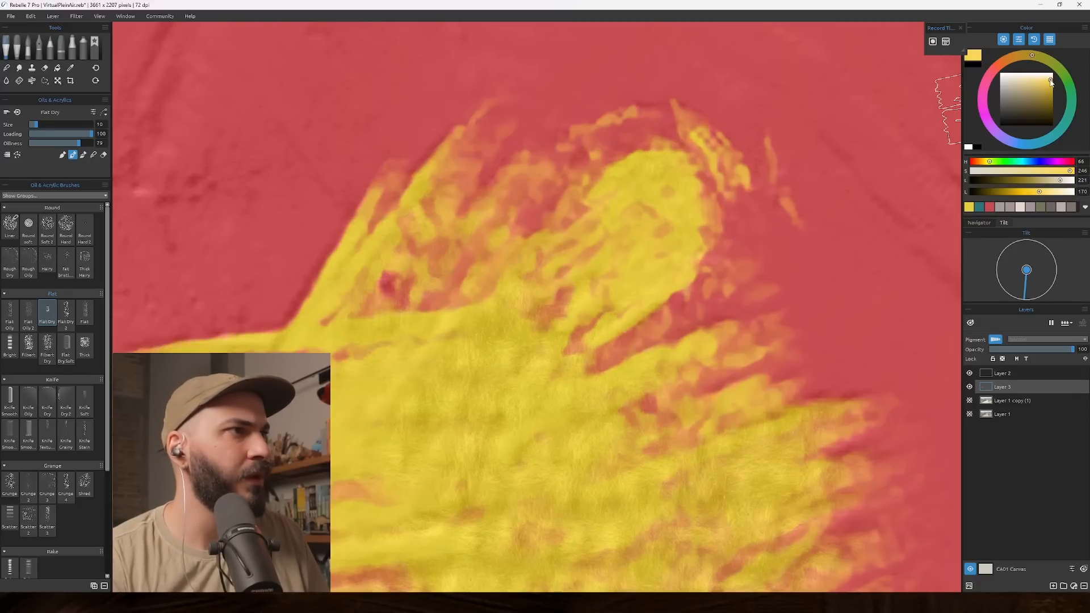
key(bracketright)
key(bracketright)
key(bracketright)
mouse_move(624, 182)
mouse_down()
mouse_move(613, 233)
mouse_move(481, 368)
mouse_move(540, 279)
mouse_move(460, 346)
mouse_move(397, 360)
mouse_move(409, 216)
mouse_move(429, 323)
mouse_move(496, 290)
mouse_move(603, 303)
mouse_move(565, 242)
mouse_move(554, 188)
mouse_move(520, 193)
mouse_move(543, 239)
mouse_move(557, 239)
mouse_move(541, 171)
mouse_move(509, 199)
mouse_move(586, 219)
mouse_move(604, 115)
mouse_up()
Step: Reduce the Flat Dry brush size to 1 and examine the layered yellow paint up close and within the whole painted patch
key(bracketleft)
key(bracketleft)
key(bracketleft)
key(bracketleft)
key(bracketleft)
key(bracketleft)
scroll(603, 236, up, 2)
key(bracketleft)
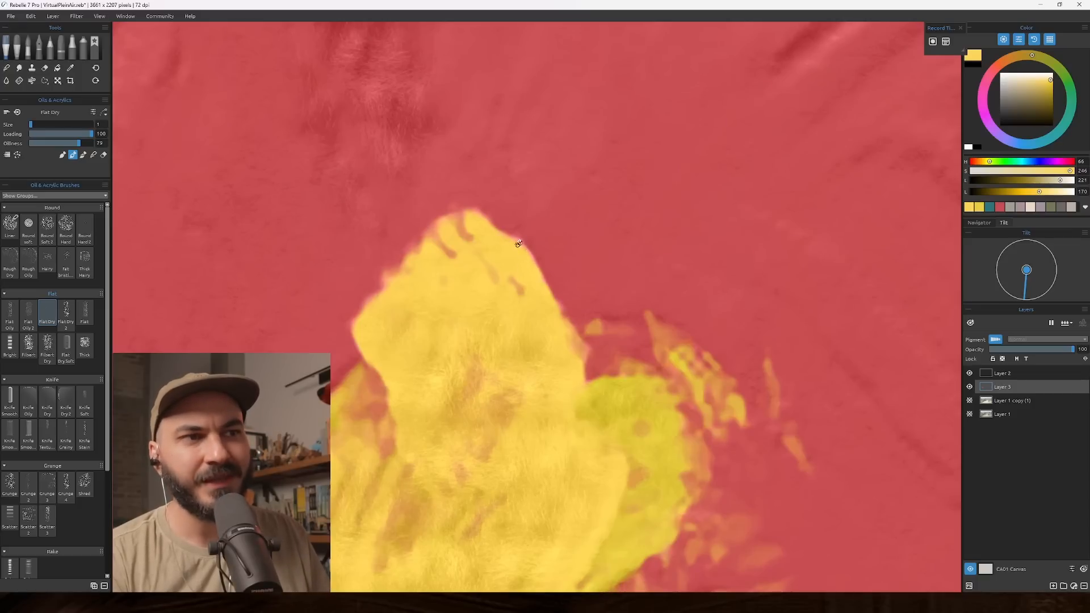
scroll(584, 250, down, 5)
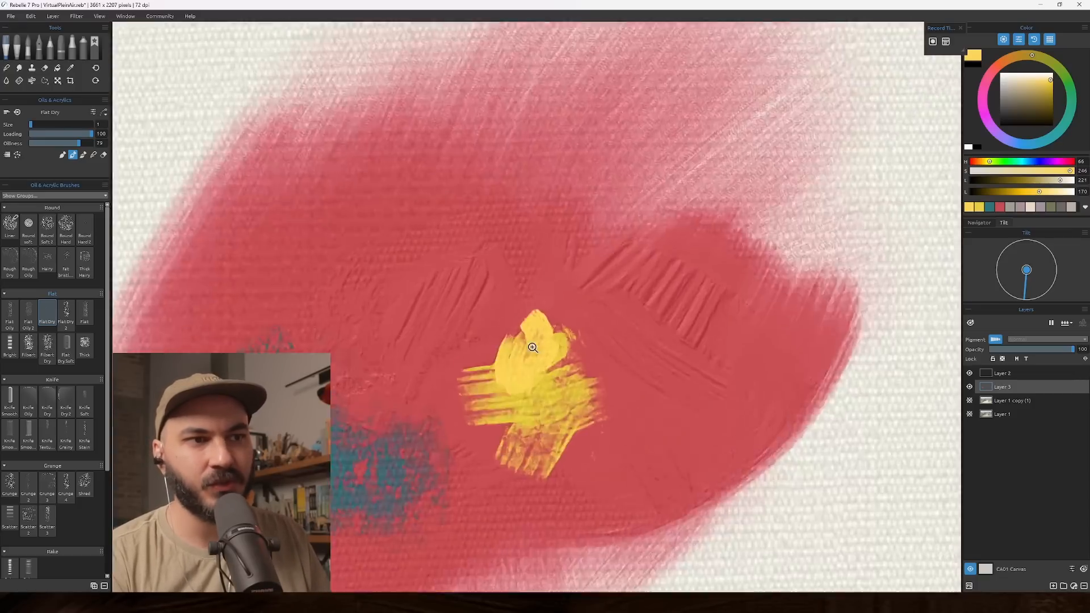
scroll(522, 332, up, 5)
scroll(490, 381, down, 5)
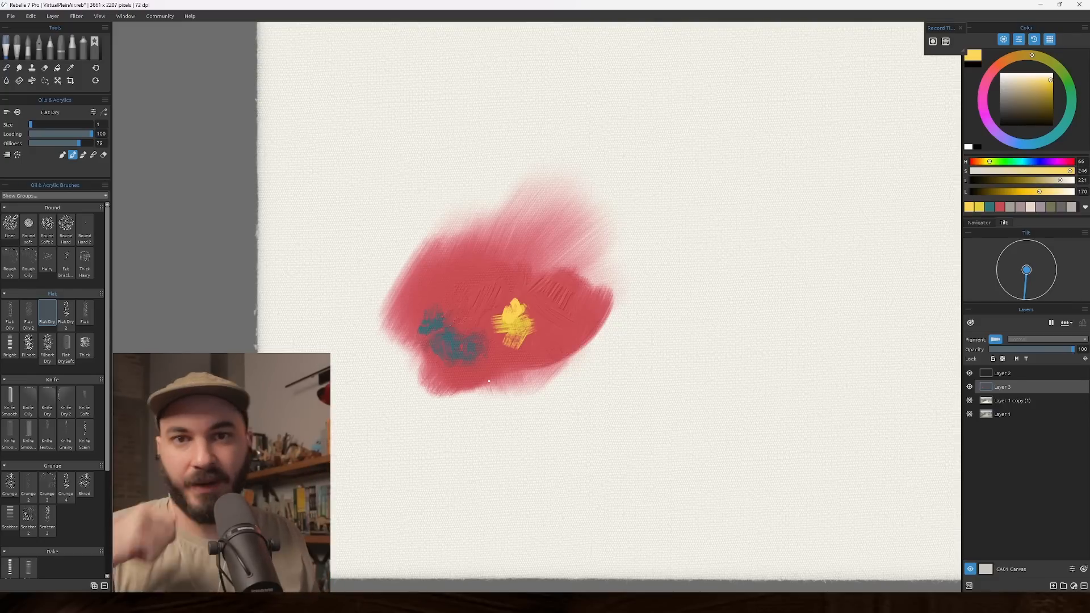
scroll(512, 299, up, 4)
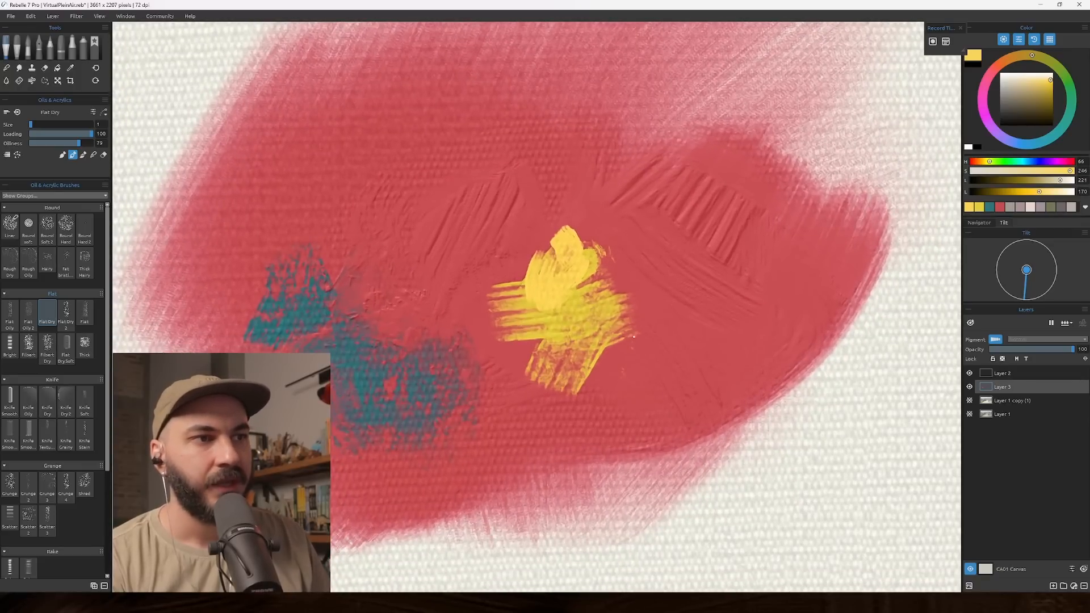
Step: Enlarge the Flat Dry brush and paint broad, dry warm yellow strokes diagonally across the upper part of the red patch
scroll(644, 301, down, 1)
key(bracketright)
key(bracketright)
key(bracketright)
mouse_move(622, 292)
mouse_down()
mouse_move(633, 329)
mouse_move(687, 264)
mouse_move(632, 300)
mouse_move(660, 307)
mouse_move(645, 293)
mouse_move(656, 208)
mouse_move(600, 300)
mouse_move(659, 171)
mouse_move(618, 194)
mouse_up()
key(bracketright)
mouse_move(578, 233)
mouse_down()
mouse_move(619, 235)
mouse_move(470, 218)
mouse_move(529, 233)
mouse_move(592, 176)
mouse_move(698, 130)
mouse_up()
drag(652, 227, 738, 153)
drag(693, 221, 778, 148)
Step: Switch to the Knife Grainy brush, enlarge it and scrape grainy yellow paint onto the red patch beside the dry strokes
scroll(644, 252, up, 2)
click(66, 437)
key(bracketright)
key(bracketright)
mouse_move(695, 230)
mouse_down()
mouse_move(661, 295)
mouse_move(718, 286)
mouse_up()
key(bracketright)
Step: Extend the grainy yellow paint down the red patch and out onto the bare canvas, with the Knife Grainy size set to 50
scroll(718, 287, up, 2)
mouse_move(624, 249)
mouse_down()
mouse_move(647, 342)
mouse_move(599, 395)
mouse_move(567, 451)
mouse_up()
mouse_move(593, 335)
mouse_down()
mouse_move(558, 395)
mouse_move(557, 435)
mouse_up()
key(bracketright)
drag(661, 335, 701, 255)
scroll(708, 282, up, 3)
scroll(692, 291, down, 3)
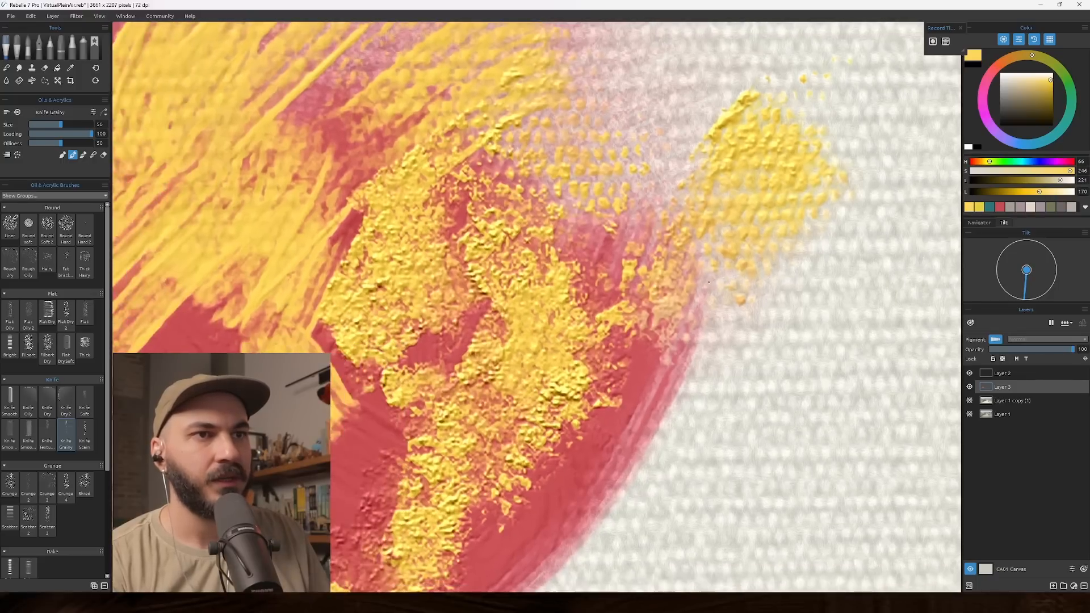
Step: Add small grainy yellow dabs near the red patch's lower edge and on the bare canvas beside it
mouse_move(440, 462)
mouse_down()
mouse_move(444, 493)
mouse_move(463, 458)
mouse_move(417, 505)
mouse_move(409, 472)
mouse_move(412, 502)
mouse_move(448, 513)
mouse_move(464, 440)
mouse_up()
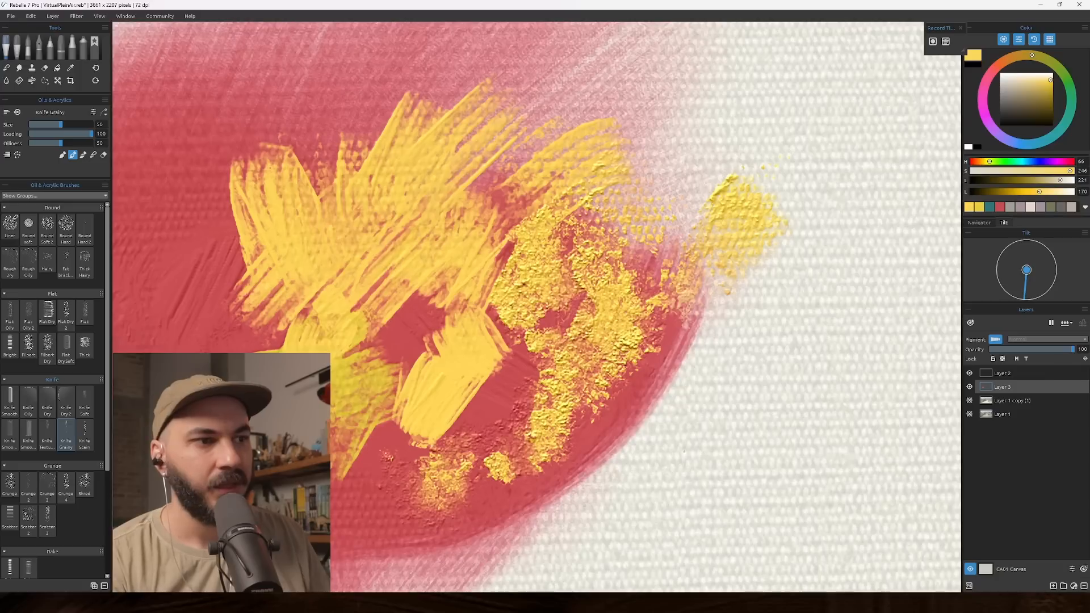
mouse_move(675, 454)
mouse_down()
mouse_move(684, 489)
mouse_move(703, 443)
mouse_up()
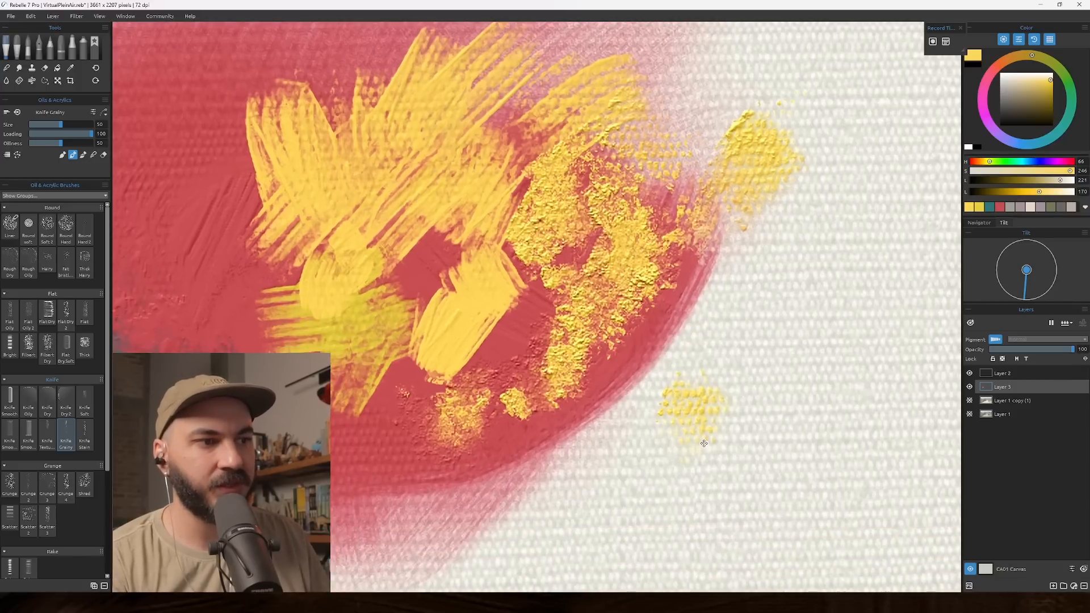
scroll(826, 426, down, 1)
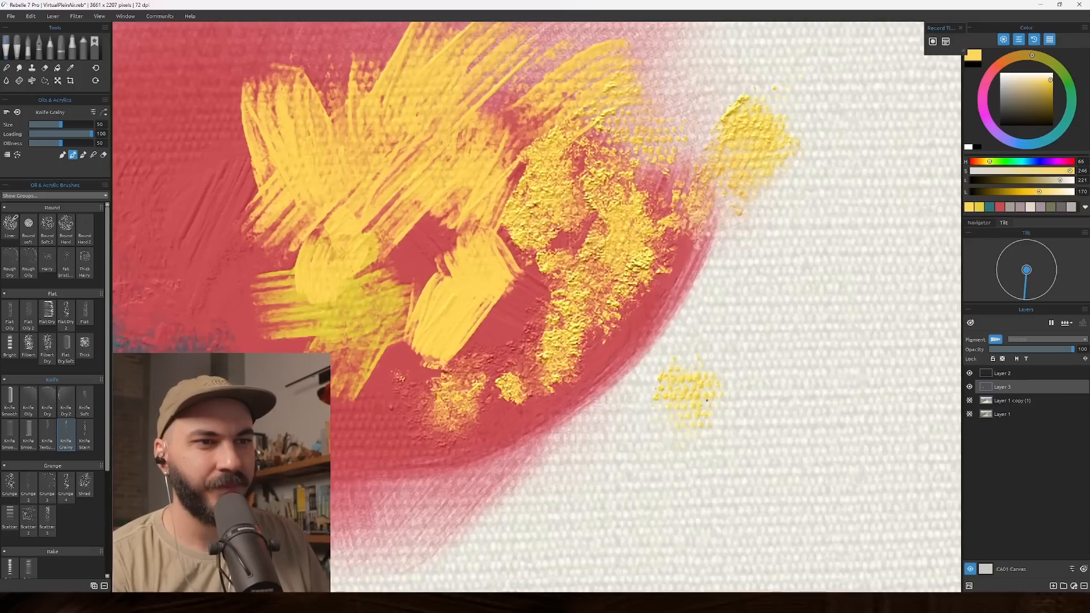
scroll(582, 378, down, 8)
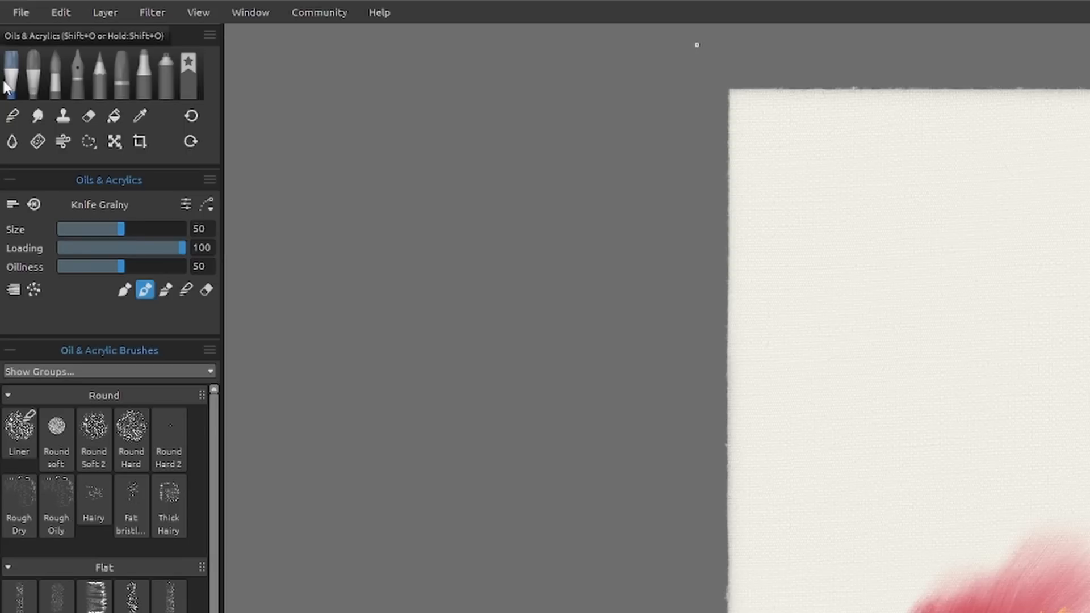
Step: Look through the brush sets of the other media, including Express Oils, Watercolors, Inks, Pencils, Markers and Airbrushes
click(32, 82)
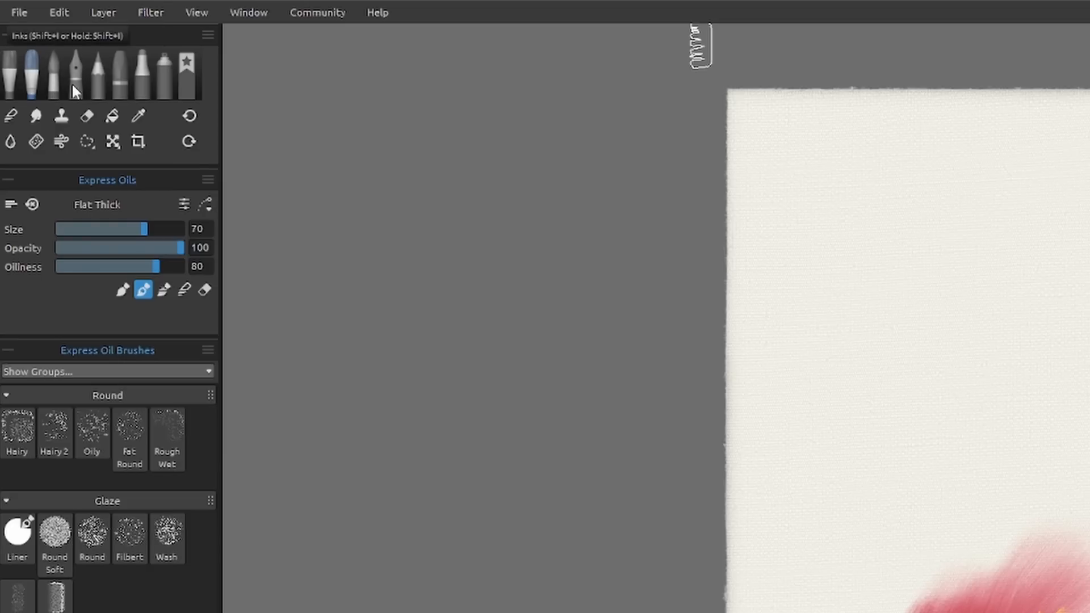
click(72, 82)
click(55, 83)
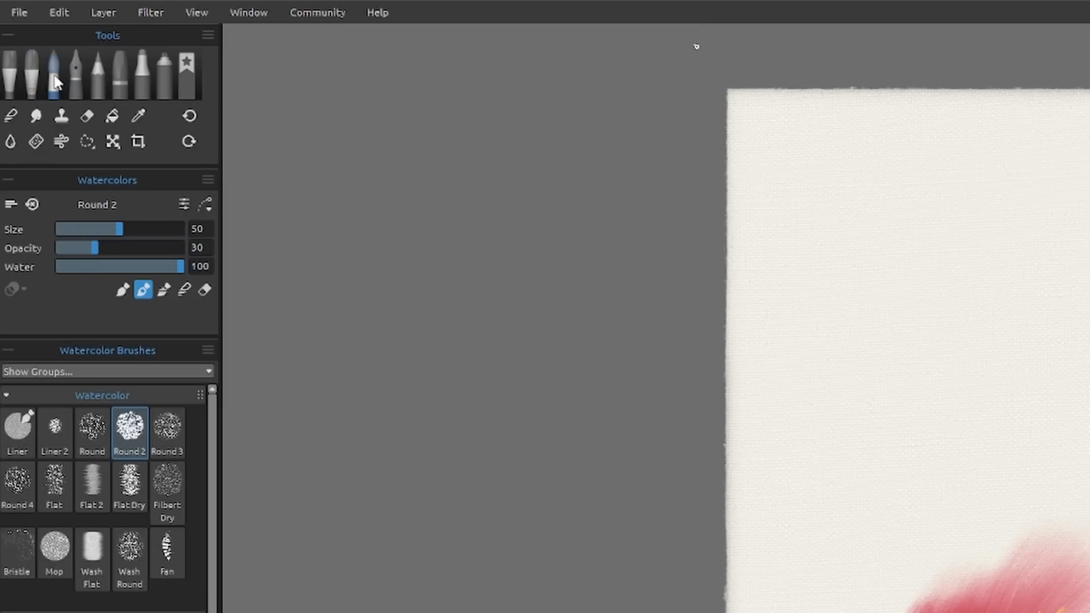
click(75, 85)
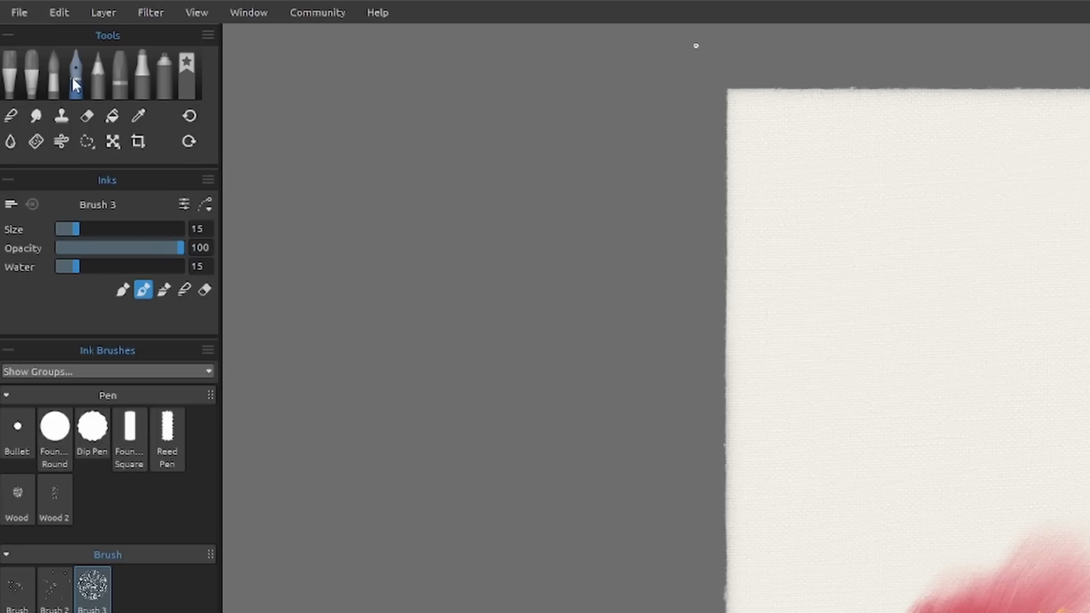
click(86, 83)
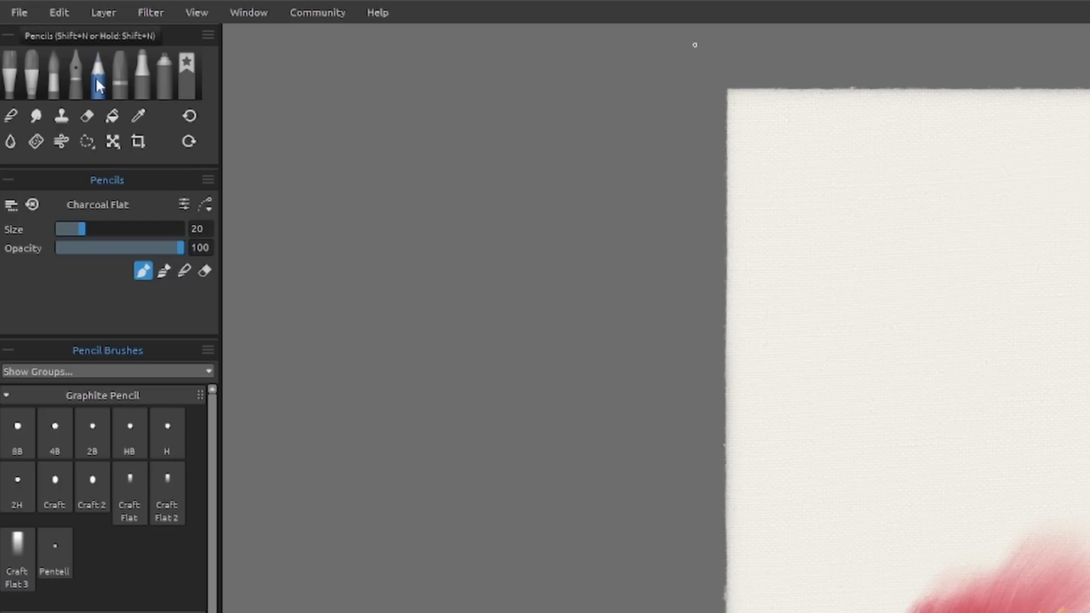
click(118, 83)
click(145, 80)
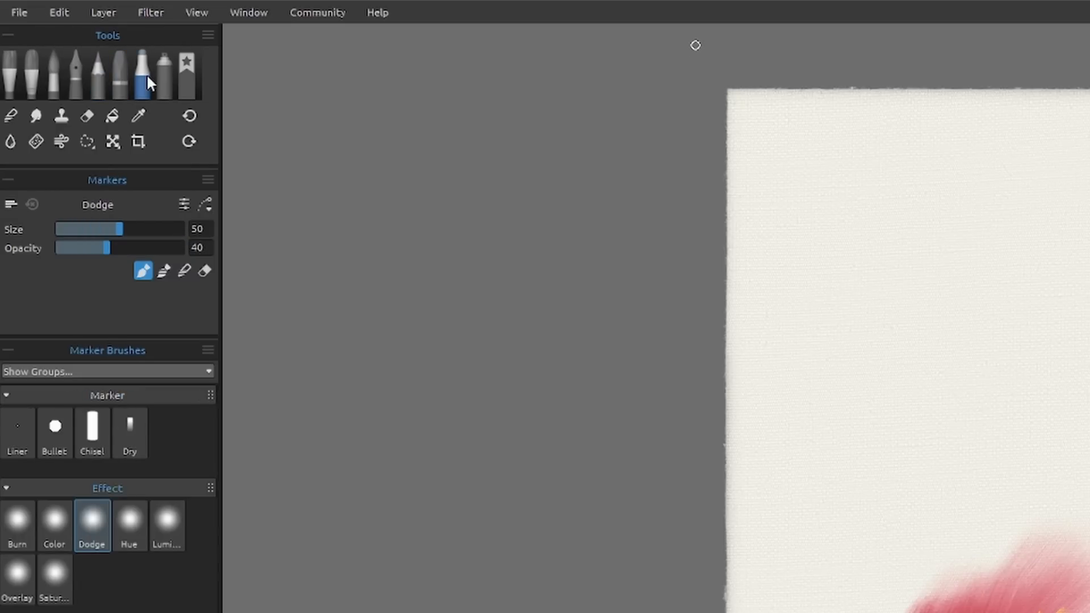
click(162, 80)
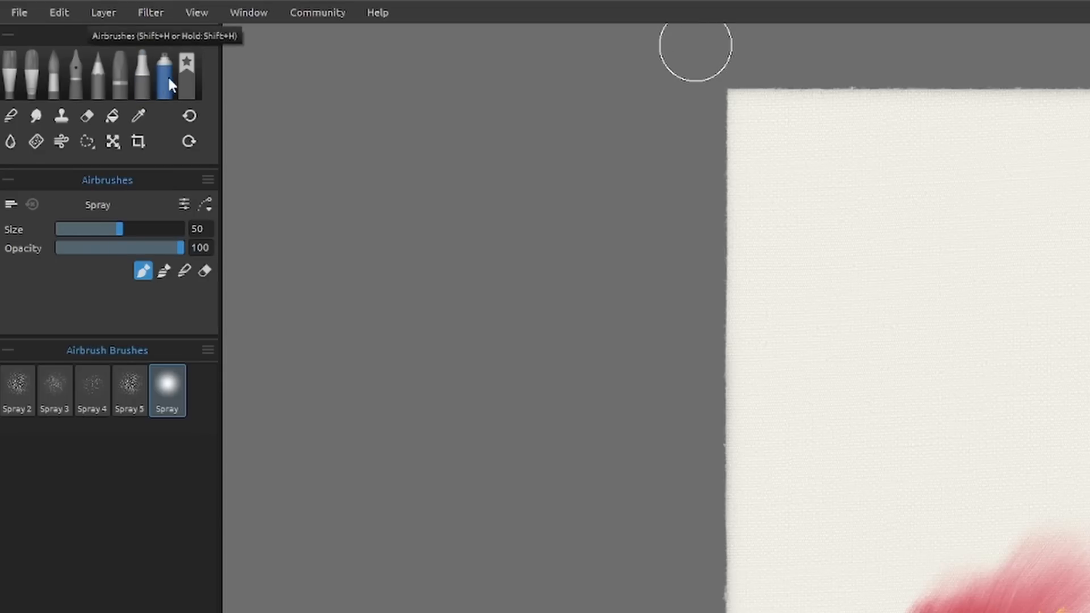
click(183, 90)
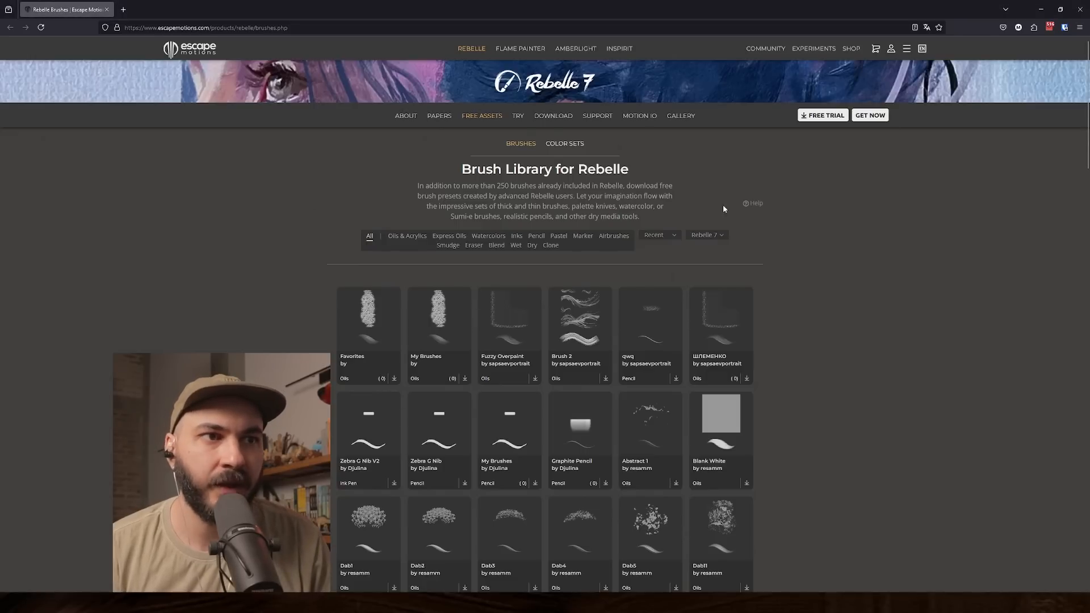
Step: Browse the whole Rebelle brush library in the web browser and open the Papers page in a separate tab
scroll(759, 262, down, 5)
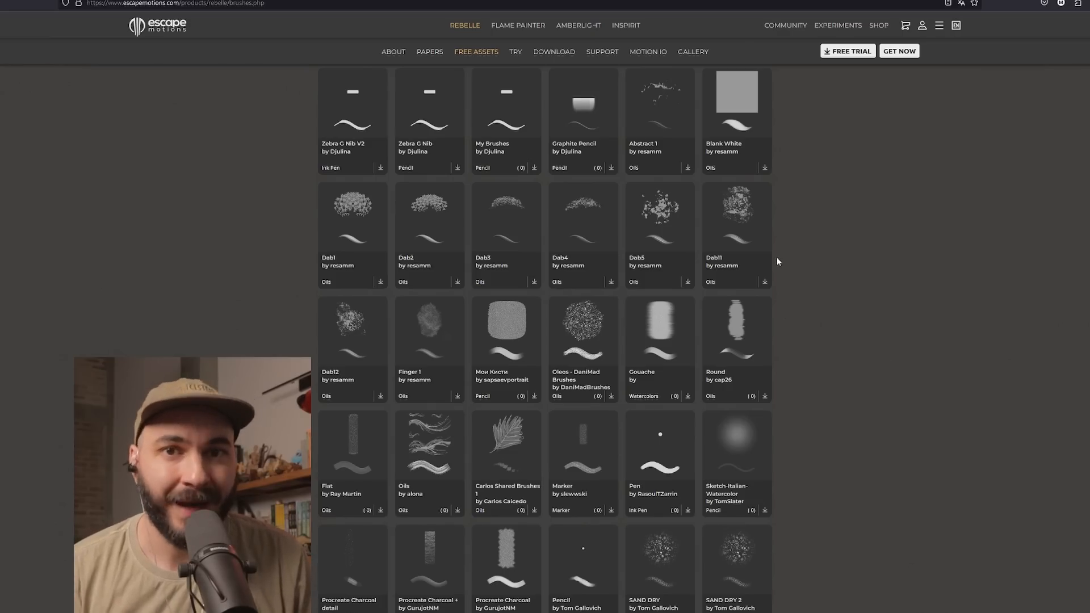
scroll(777, 257, up, 3)
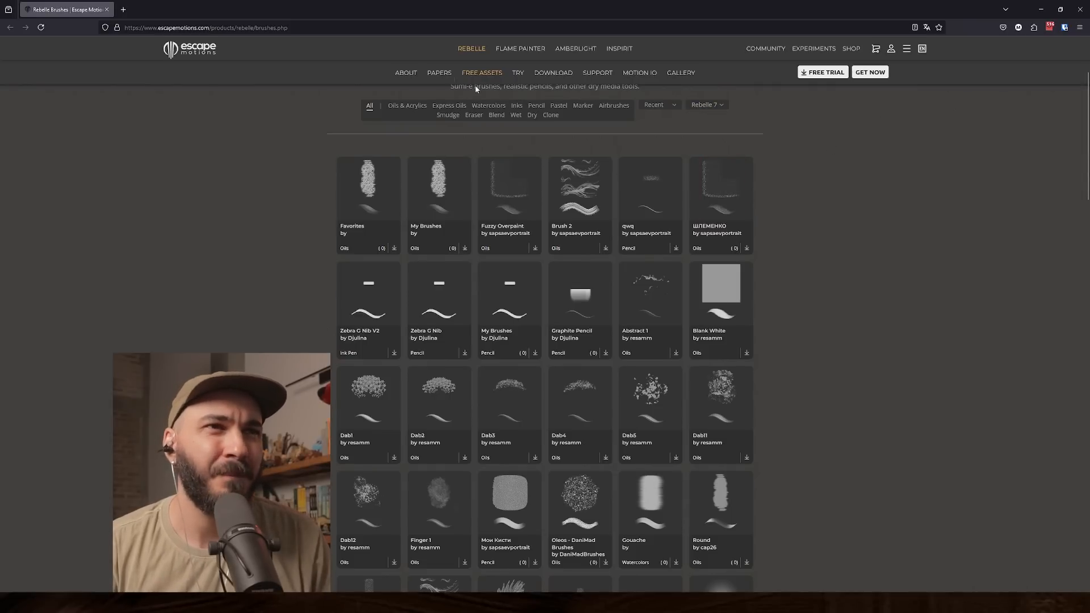
middle_click(439, 73)
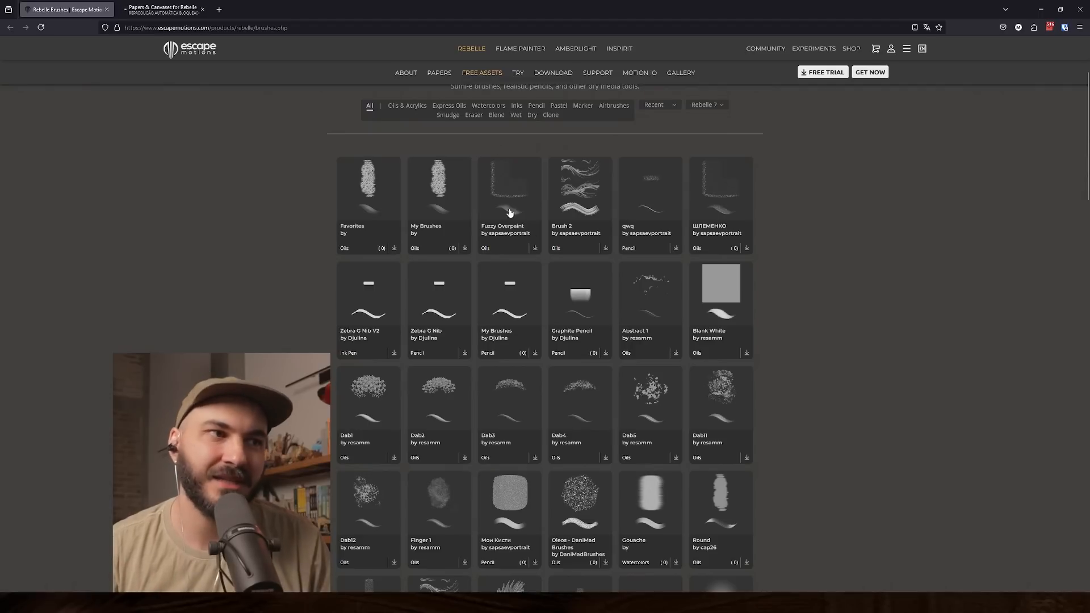
mouse_move(471, 49)
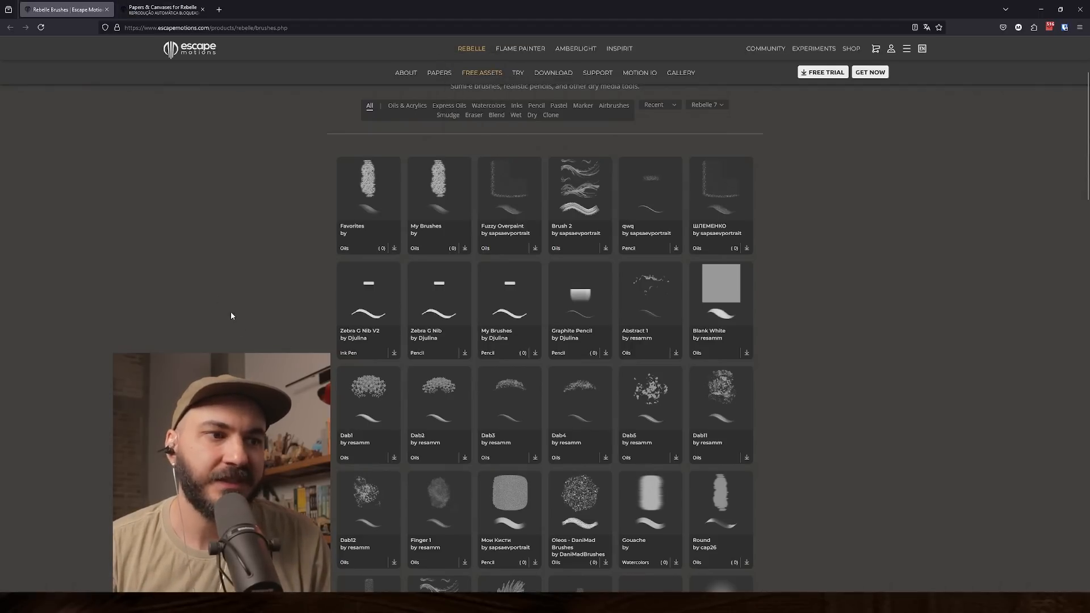
scroll(195, 250, down, 10)
scroll(194, 253, down, 10)
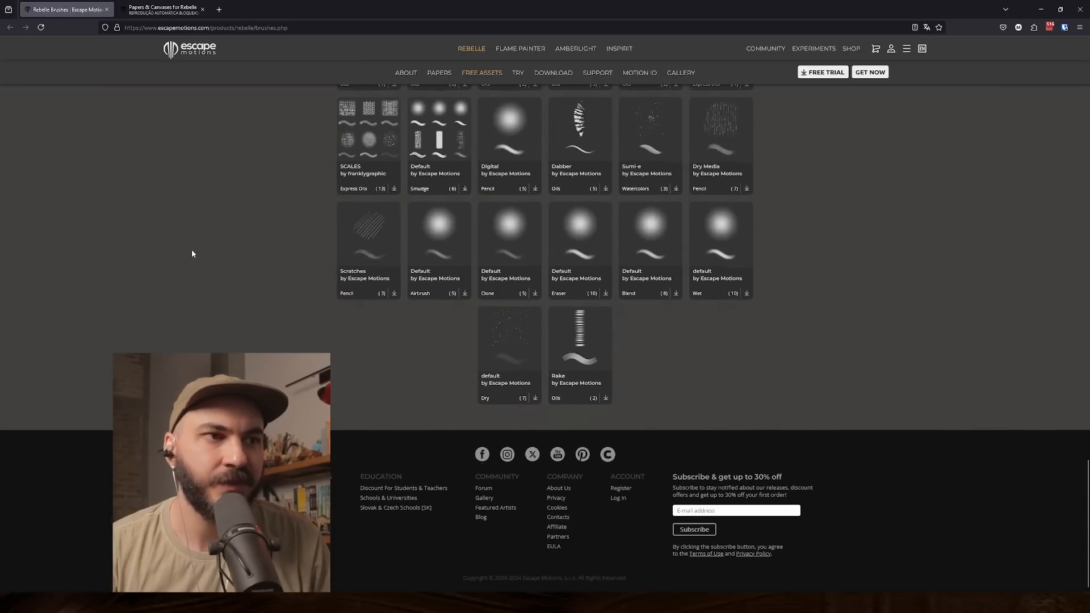
scroll(285, 216, up, 15)
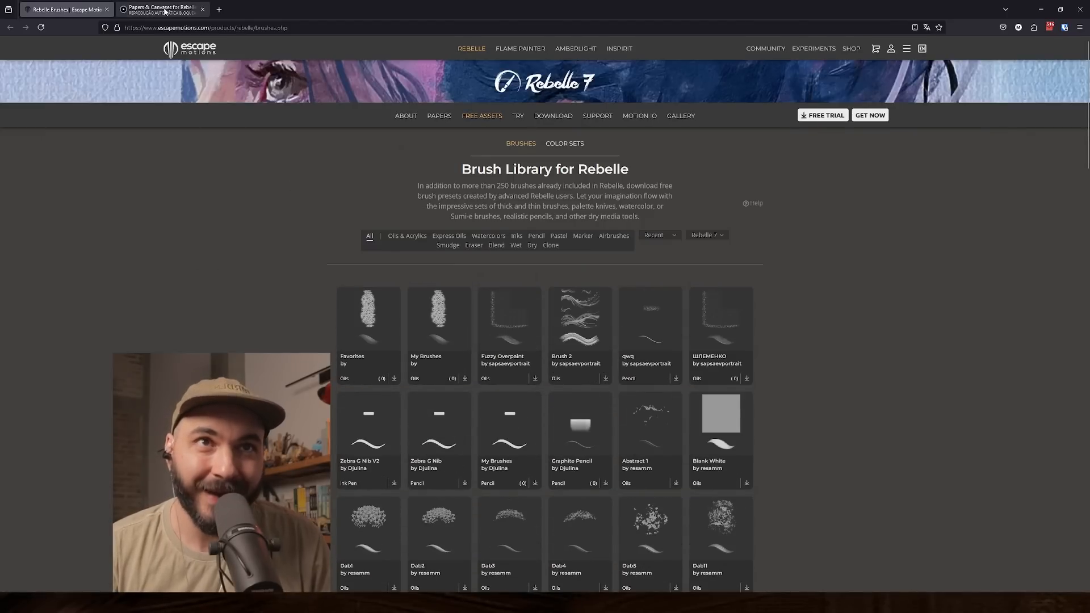
Step: Read through the Papers and Art Surfaces page down to the link for shopping papers and art surfaces
click(164, 11)
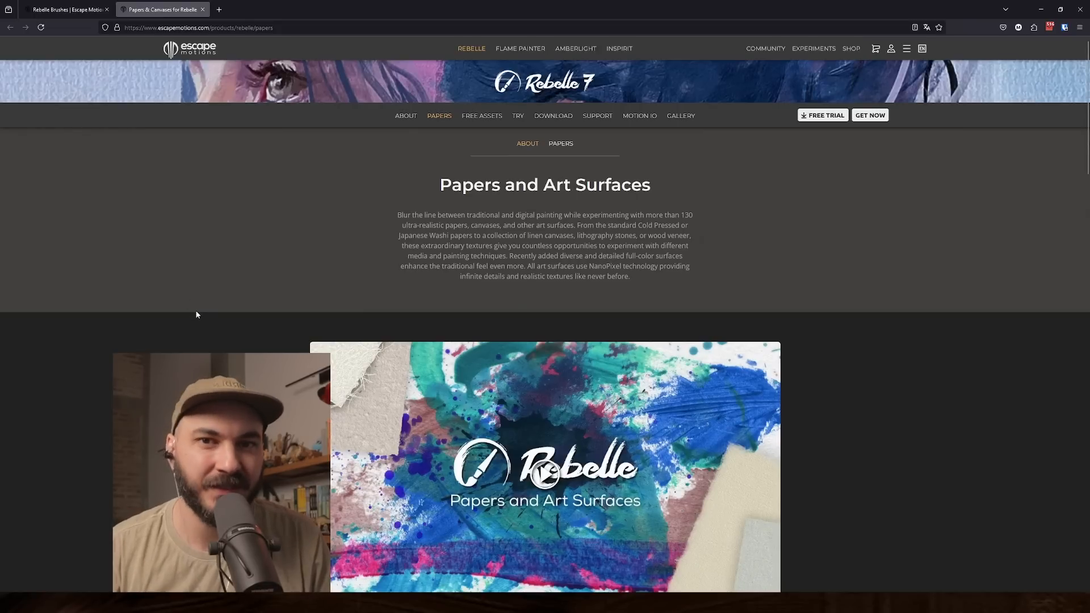
scroll(202, 313, down, 1)
scroll(202, 313, down, 4)
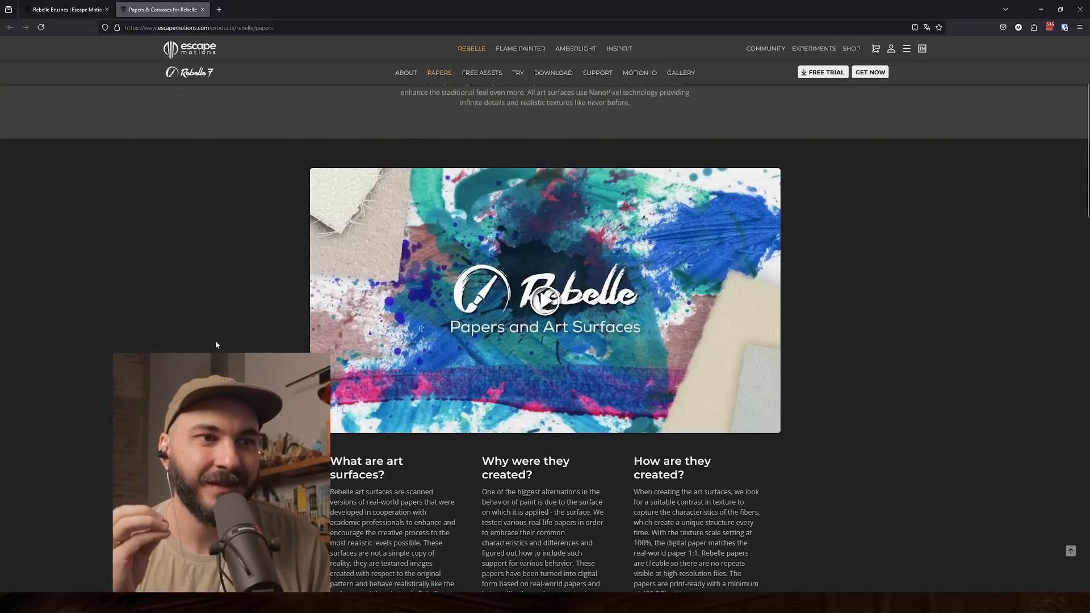
scroll(216, 341, down, 4)
scroll(215, 341, down, 8)
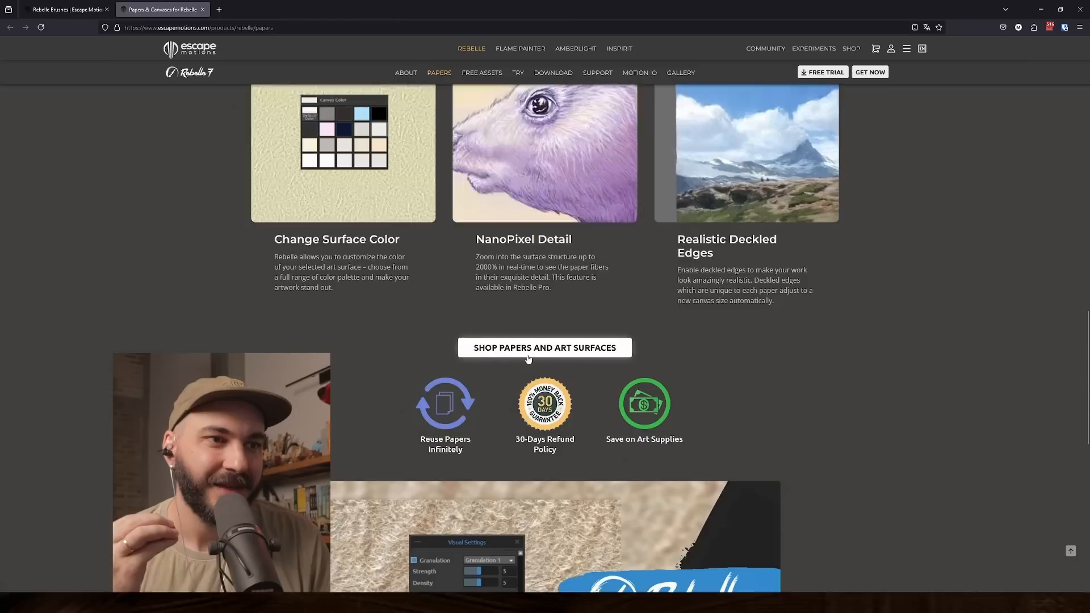
Step: Open the shop's Papers, Canvases & Other Art Surfaces section and browse the paper sets as far as Gesso Fine
click(681, 580)
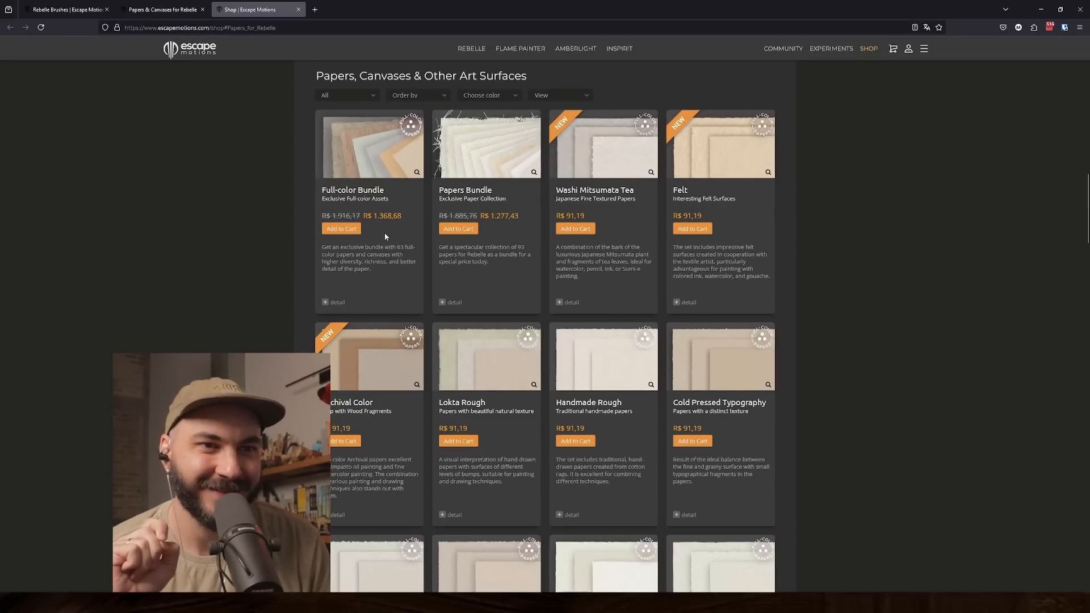
scroll(426, 369, down, 1)
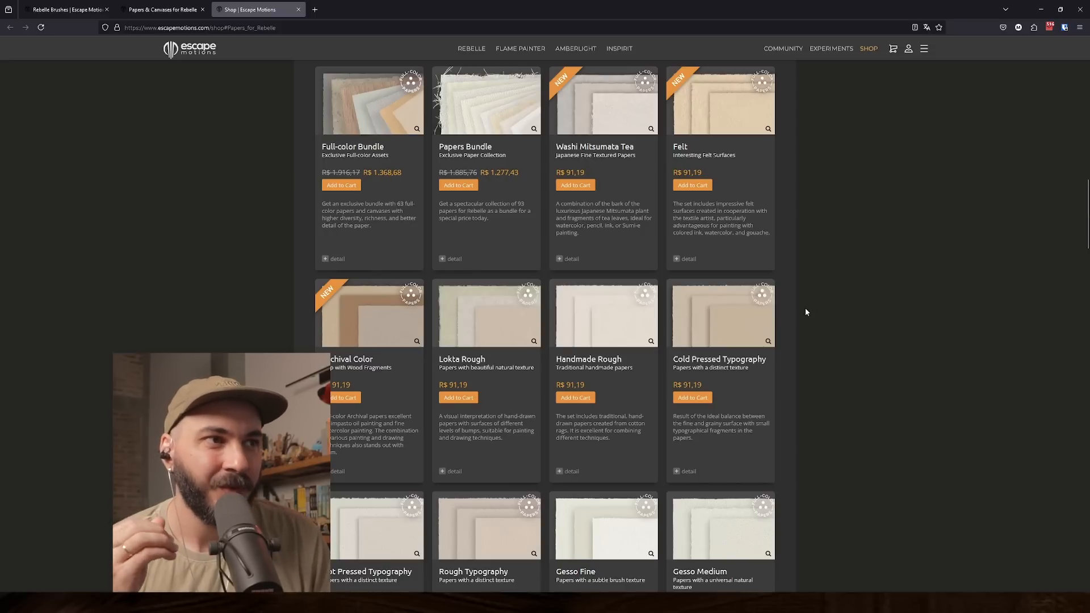
scroll(804, 308, down, 2)
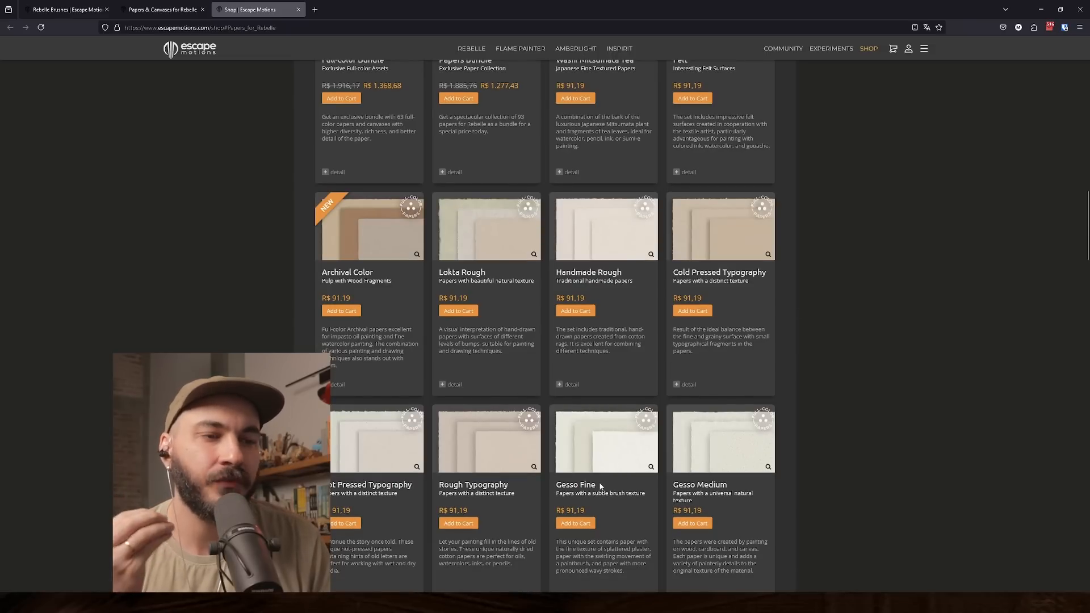
scroll(599, 486, down, 1)
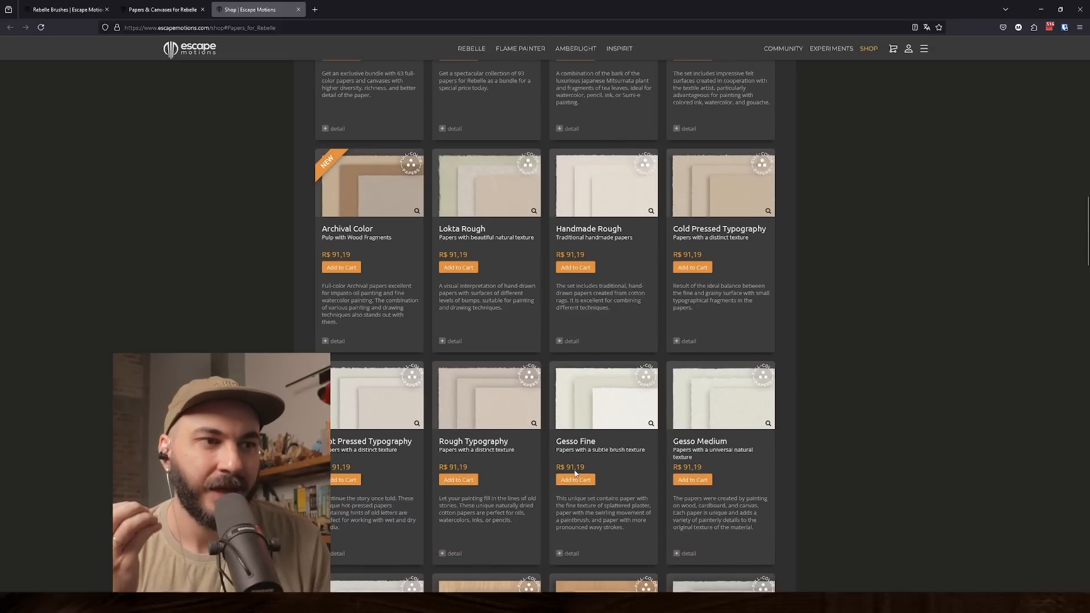
Step: Open the Gesso Fine details and look through its oil, pen, pencil and watercolor sample images
click(596, 447)
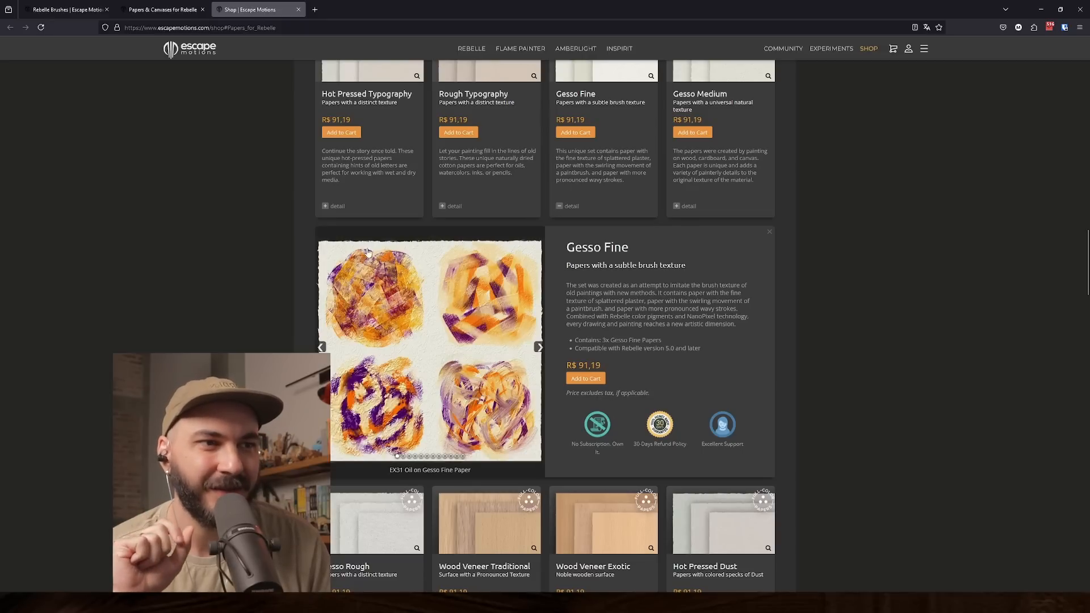
click(539, 348)
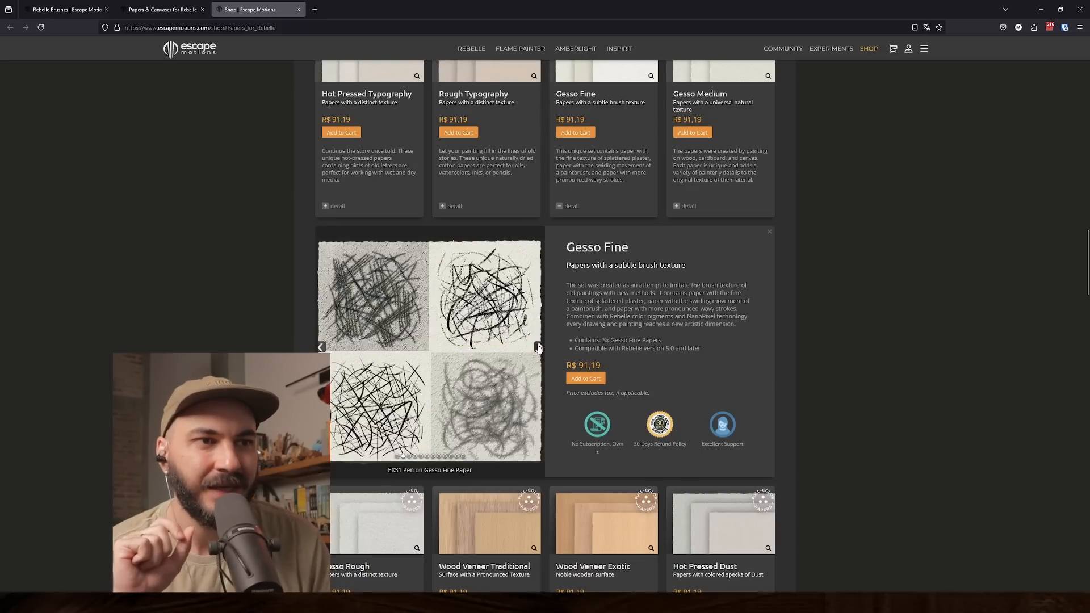
click(539, 347)
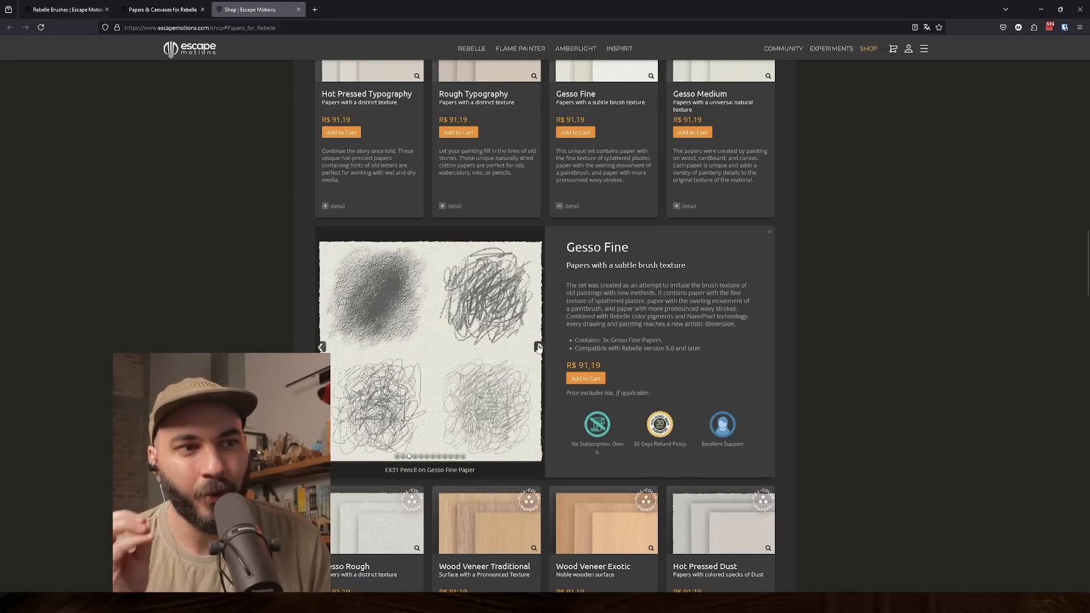
click(539, 347)
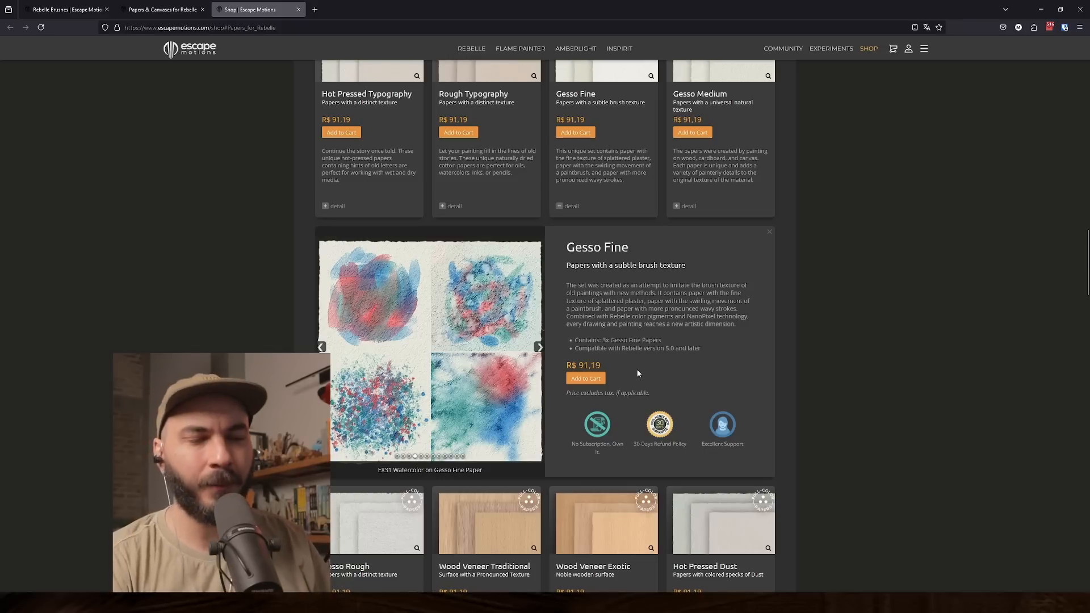
scroll(653, 327, down, 2)
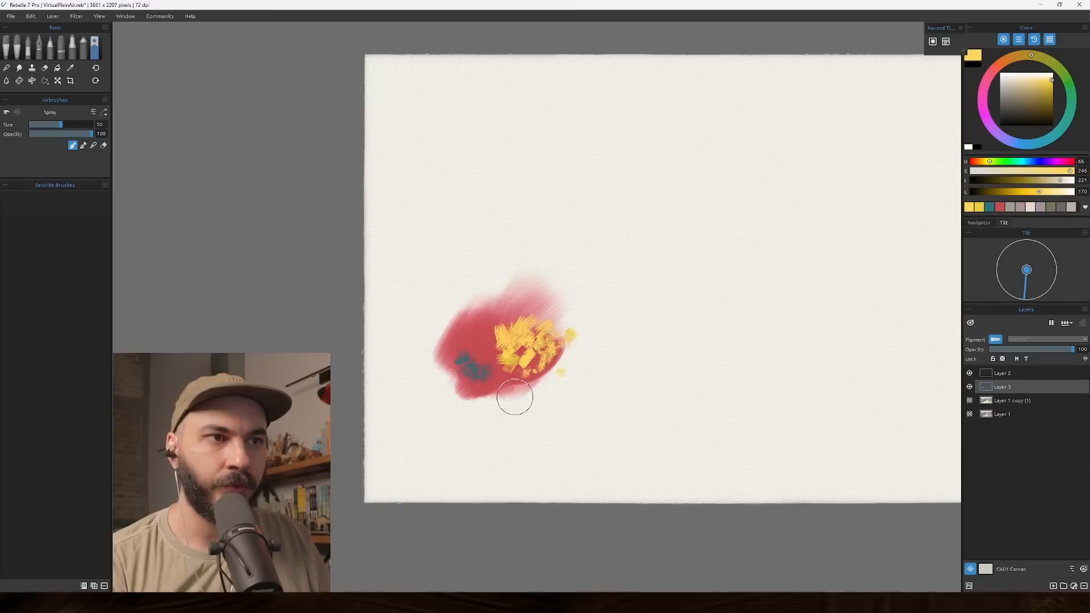
Step: Switch to Rebelle, bring up the portrait of the red-haired woman in yellow and select the Pastels brushes
drag(959, 411, 596, 398)
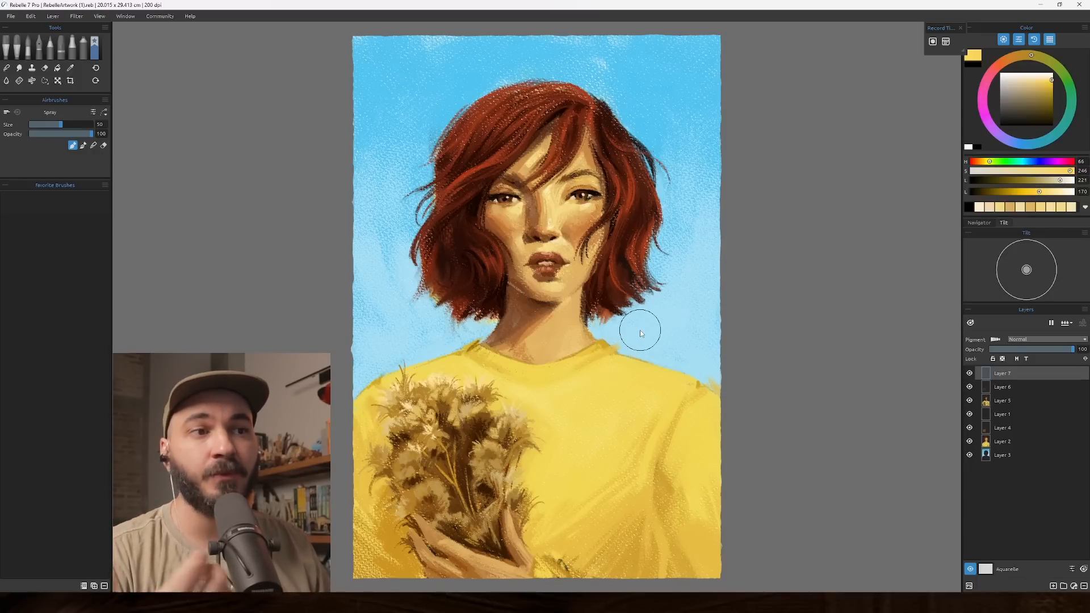
click(932, 42)
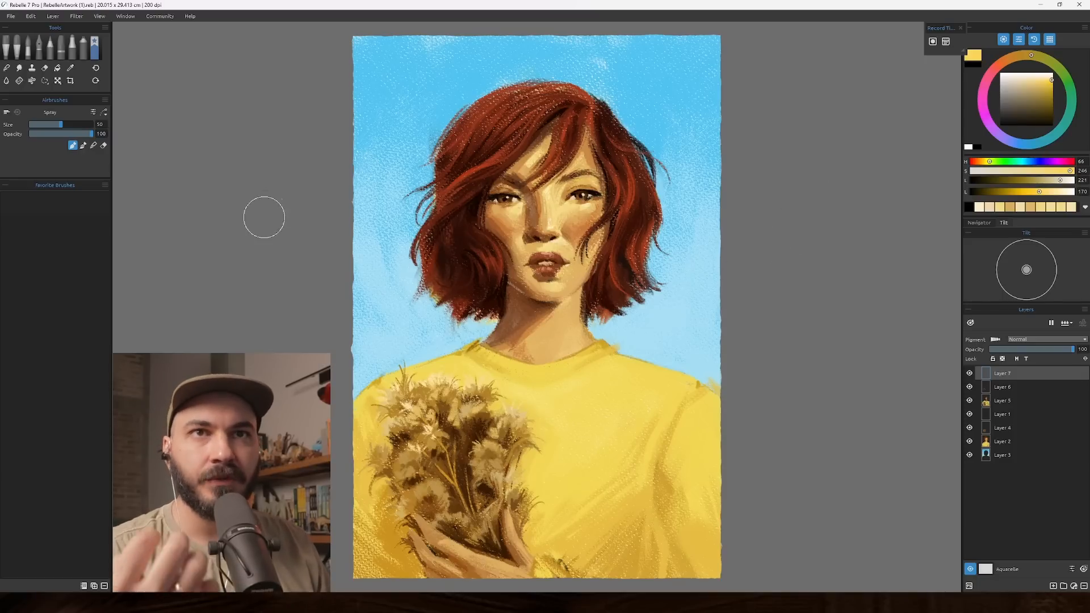
click(61, 53)
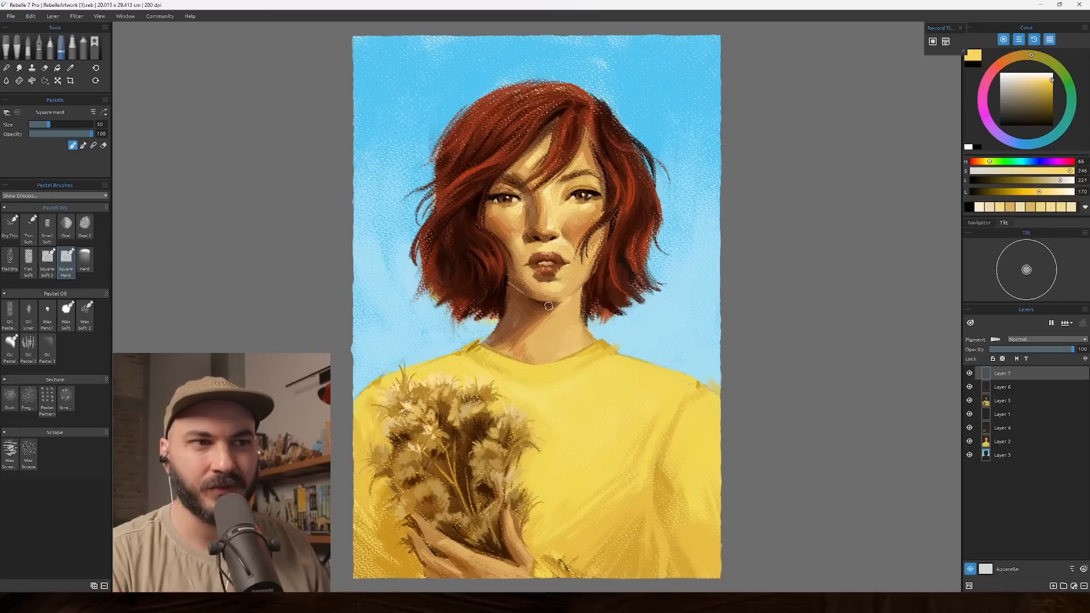
Step: Examine the pastel strokes and paper grain in the portrait's hair, eyes and face at close range
scroll(528, 336, up, 6)
scroll(437, 256, up, 3)
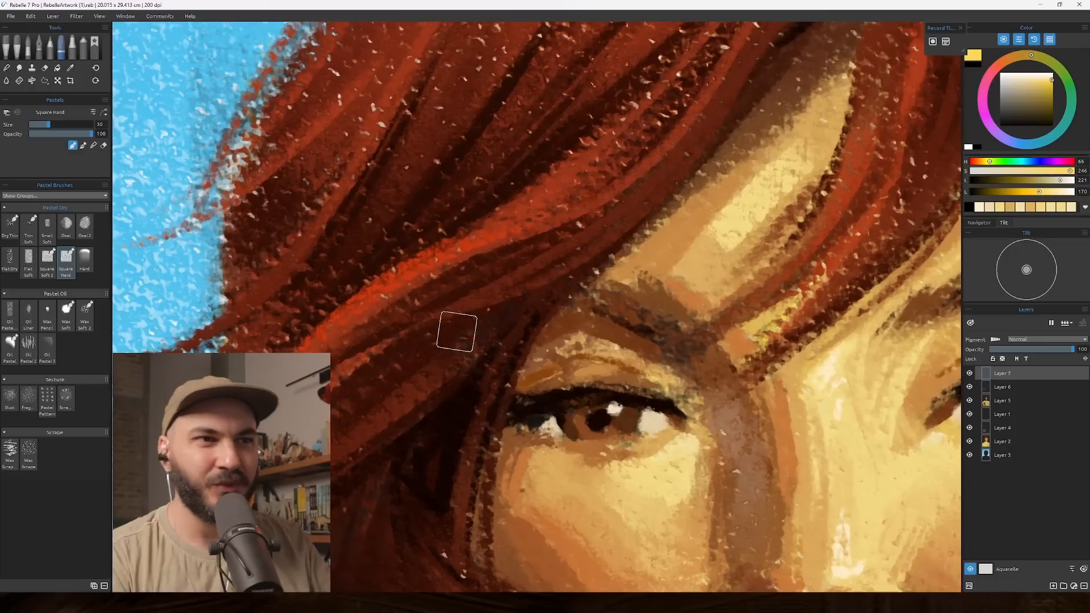
drag(418, 304, 464, 343)
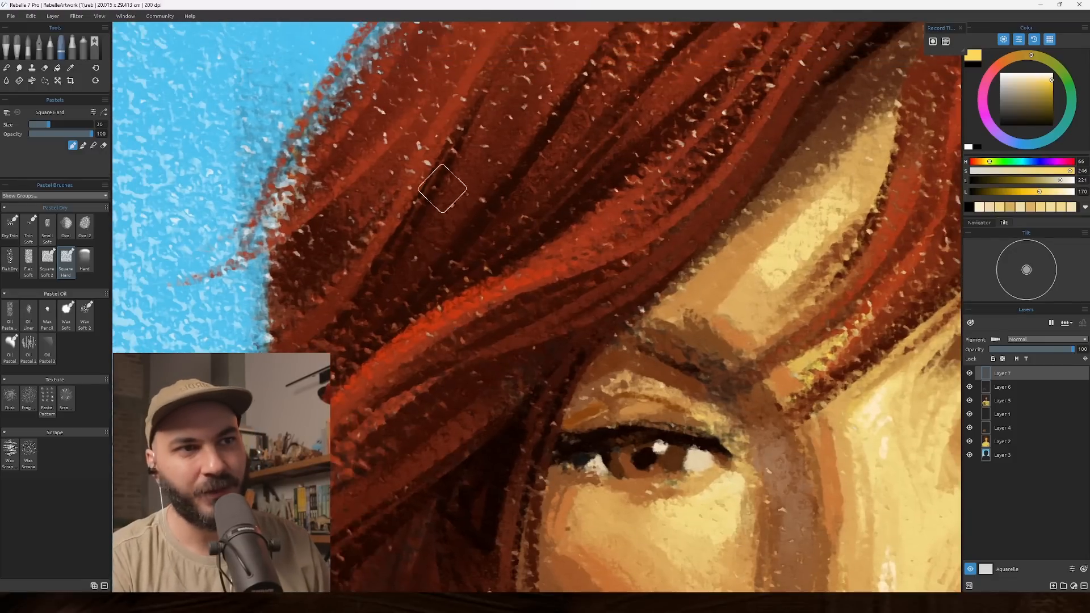
scroll(561, 292, up, 3)
scroll(542, 300, down, 3)
scroll(549, 316, up, 3)
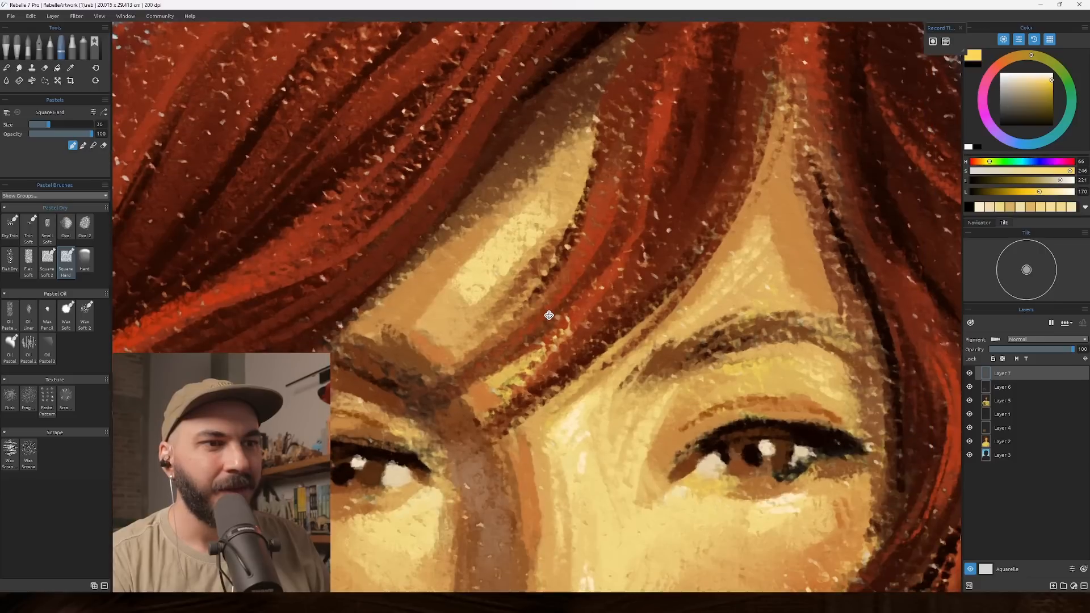
scroll(546, 316, down, 2)
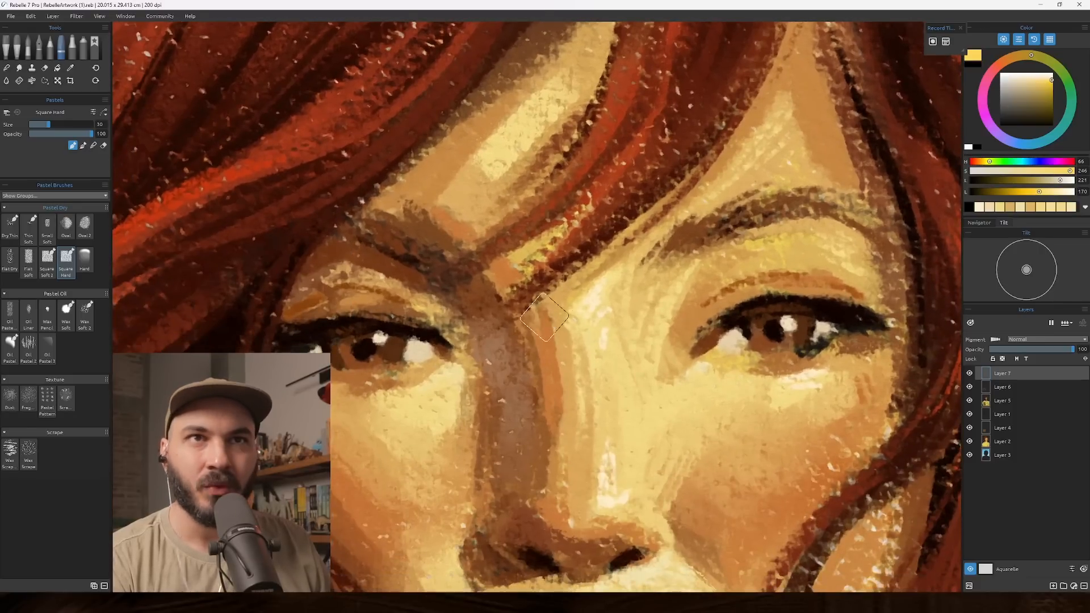
scroll(545, 317, down, 4)
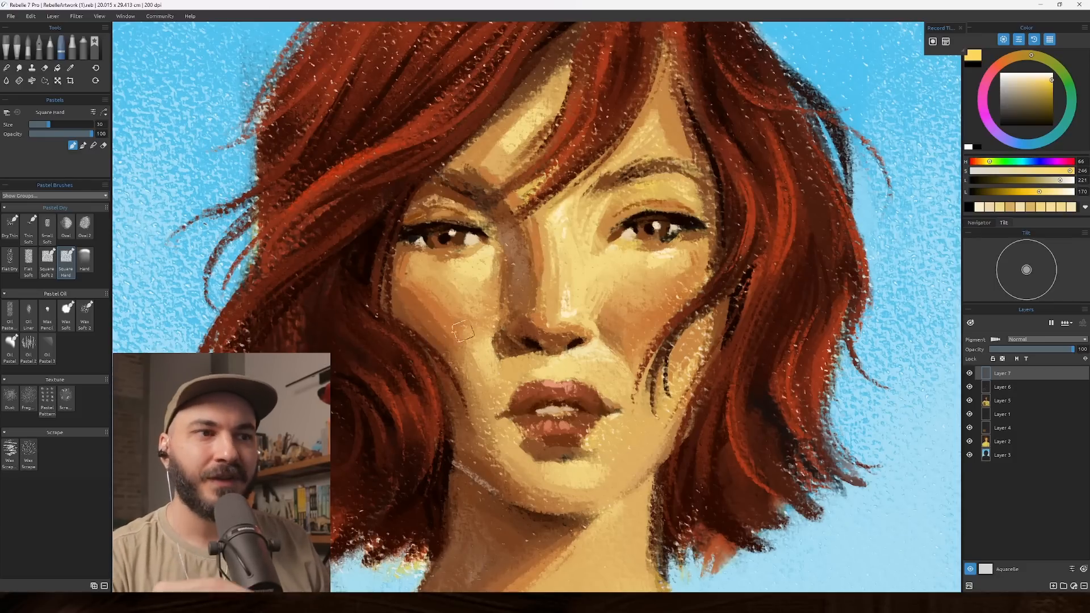
scroll(475, 296, down, 3)
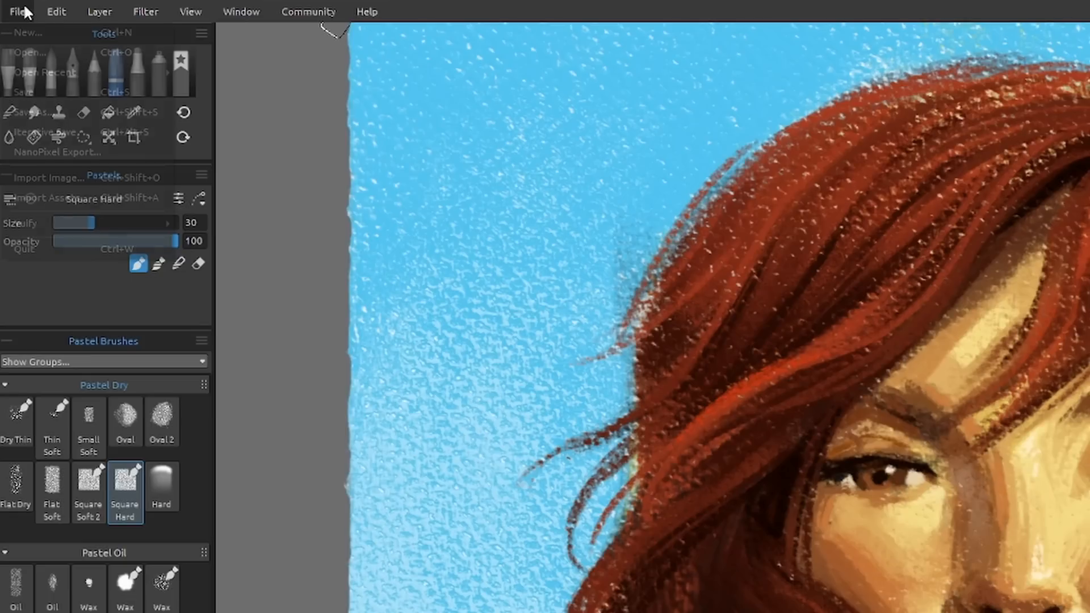
Step: Open NanoPixel Export, compare the picture sizes of the 1x1 and 4x4 options, and choose 4x4 (400%)
click(15, 16)
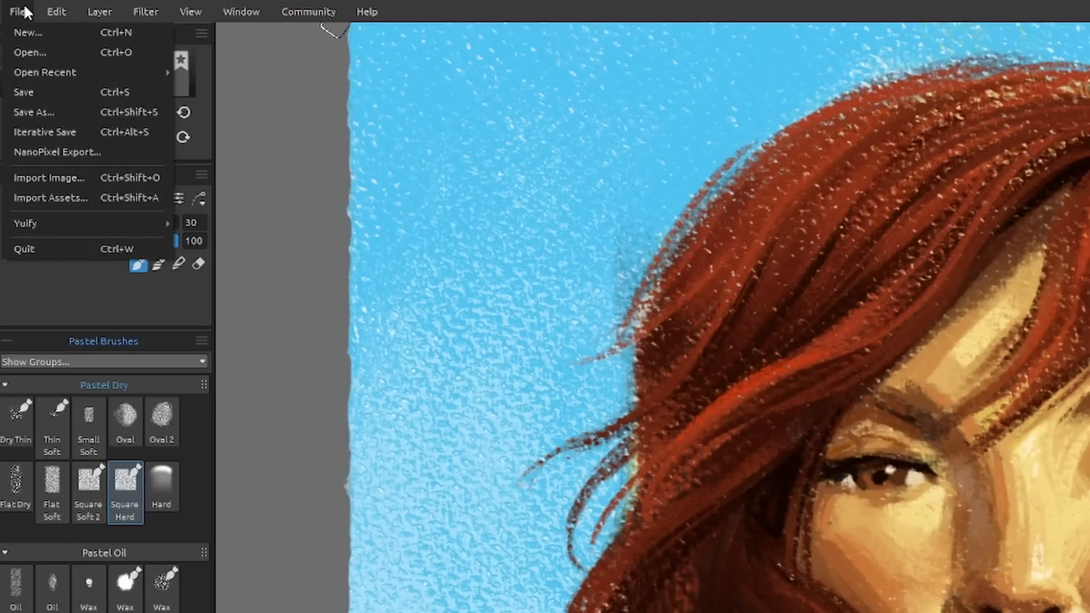
click(70, 151)
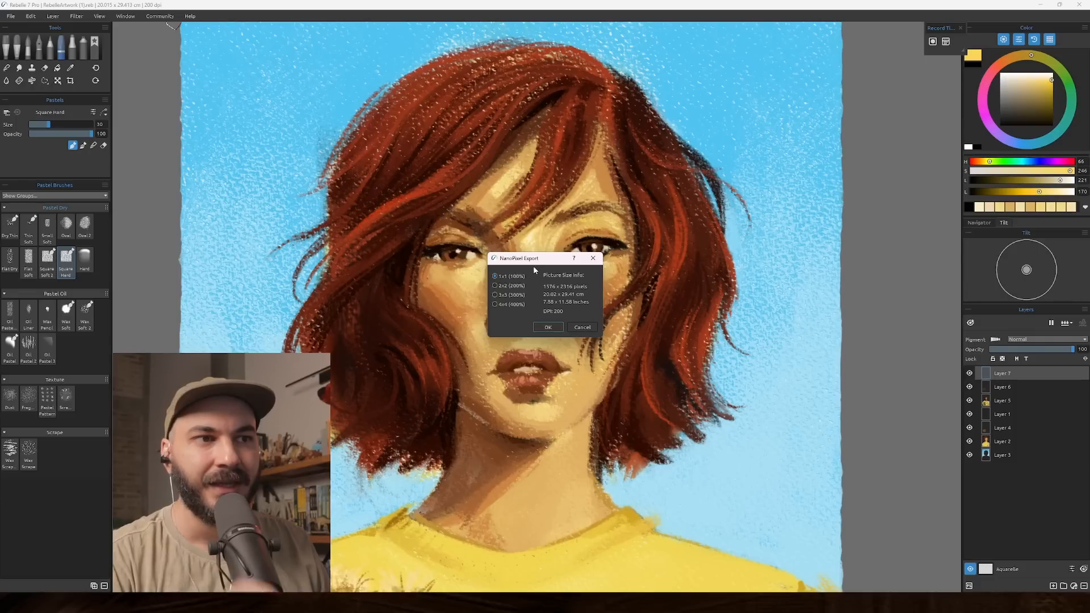
drag(541, 262, 711, 264)
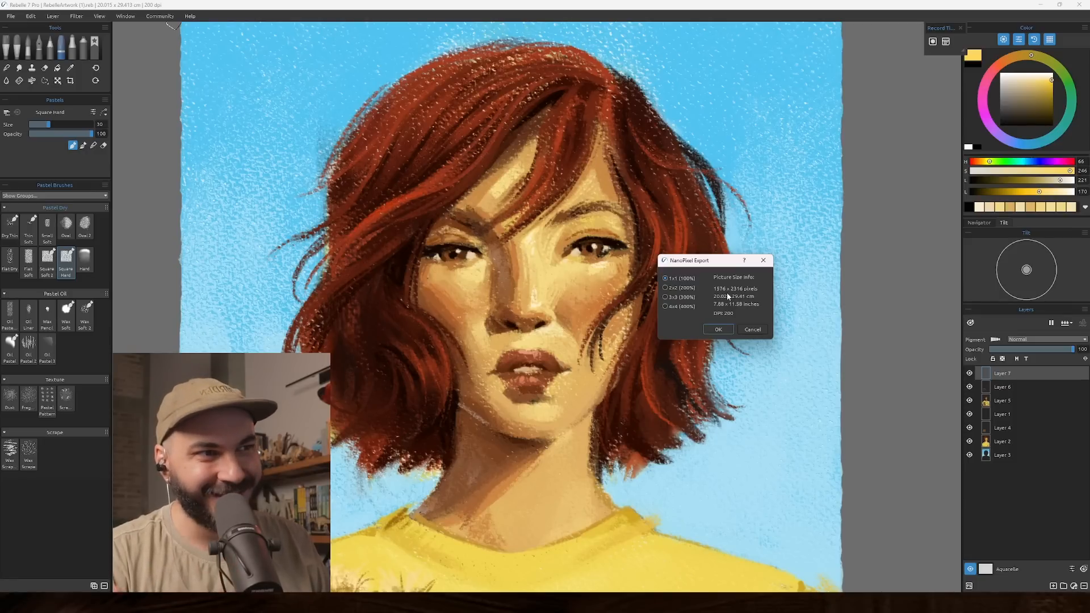
click(690, 307)
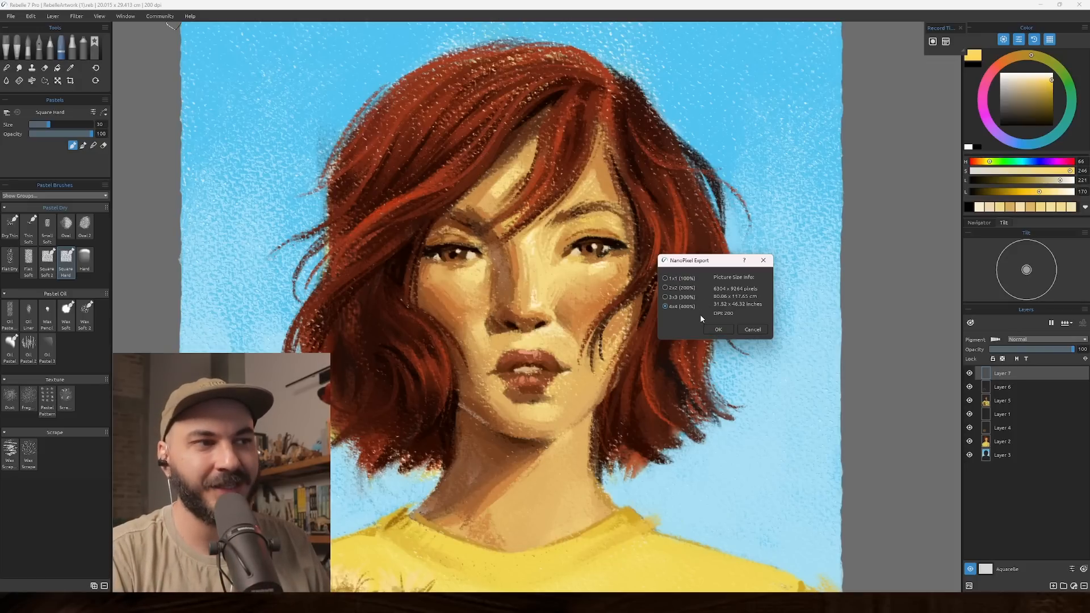
click(687, 279)
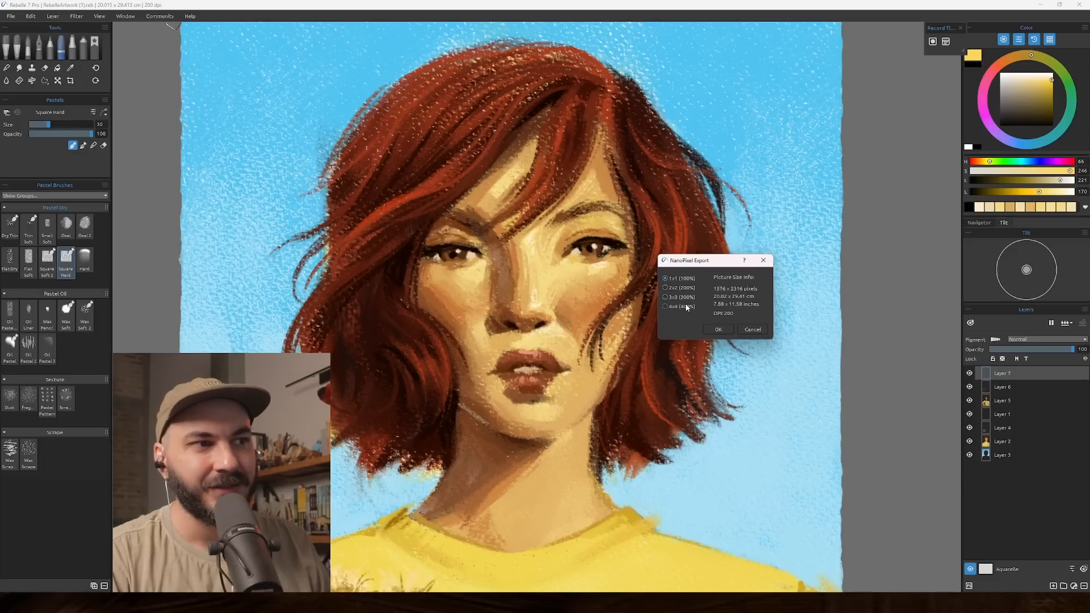
click(685, 307)
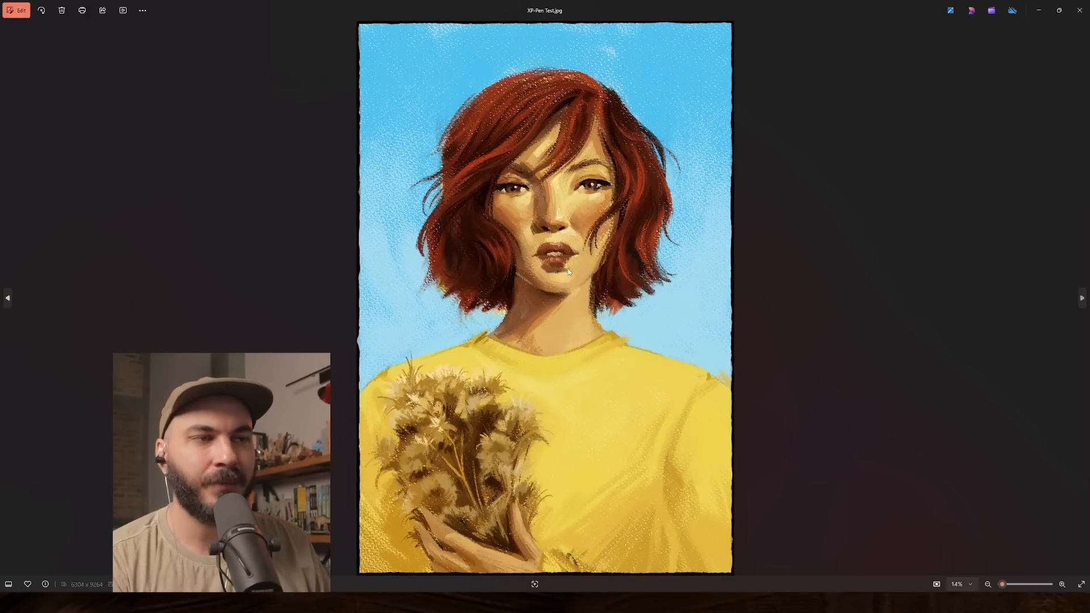
Step: Inspect the exported XP-Pen Test.jpg in the image viewer at 100% around the eyes, hair and blue background
double_click(541, 192)
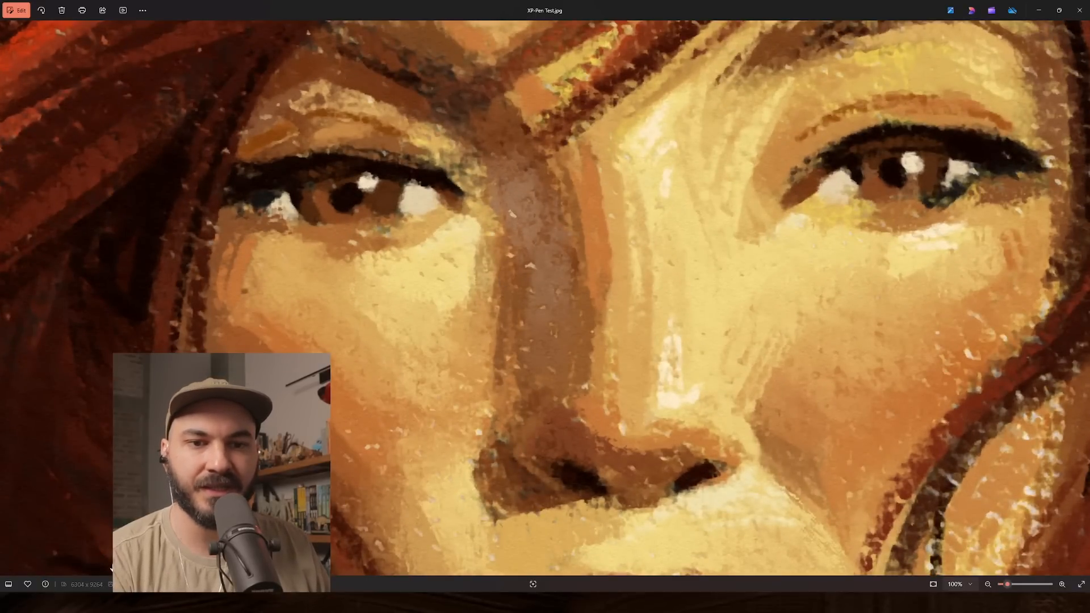
drag(830, 146, 394, 381)
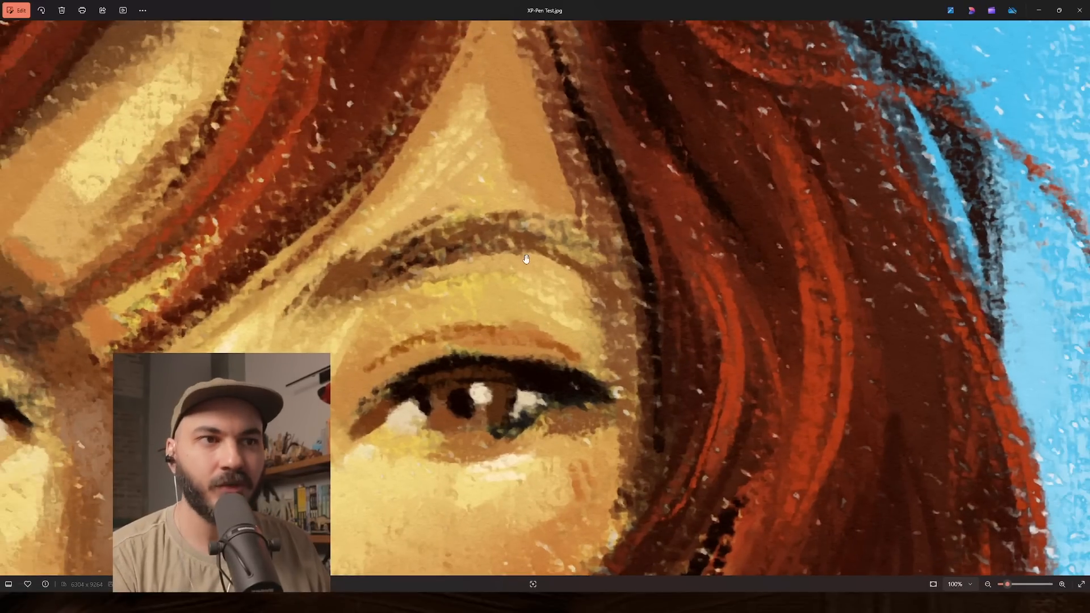
scroll(567, 335, up, 3)
scroll(510, 352, up, 3)
scroll(476, 353, right, 5)
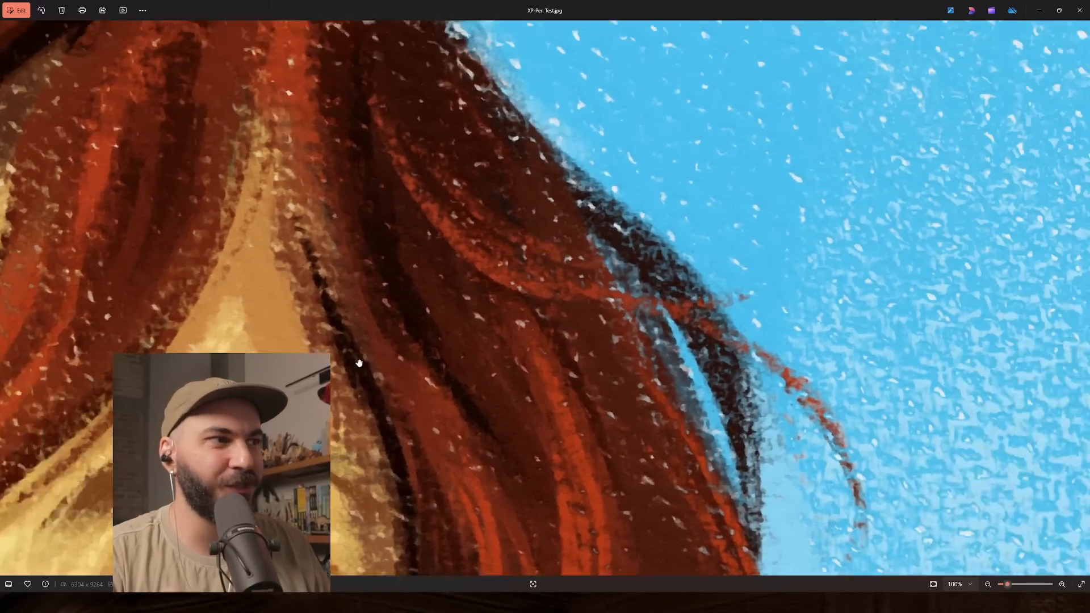
scroll(448, 340, down, 3)
scroll(444, 338, down, 5)
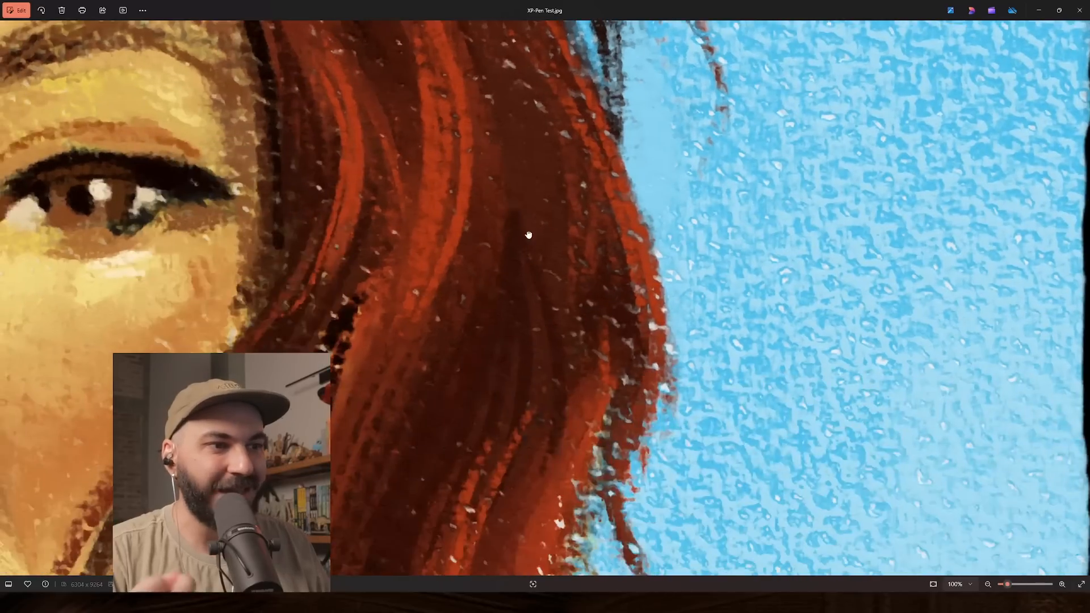
Step: Examine the stroke detail on the exported portrait's cheek, lips, chin and neck, ending with a wider view
scroll(498, 336, left, 6)
scroll(570, 334, down, 5)
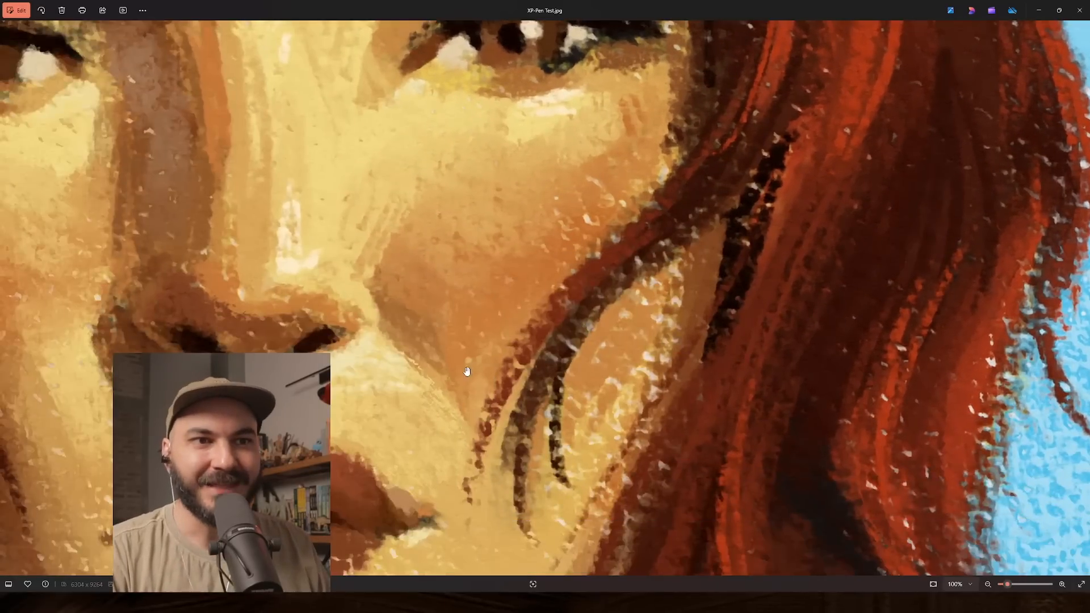
scroll(536, 391, left, 2)
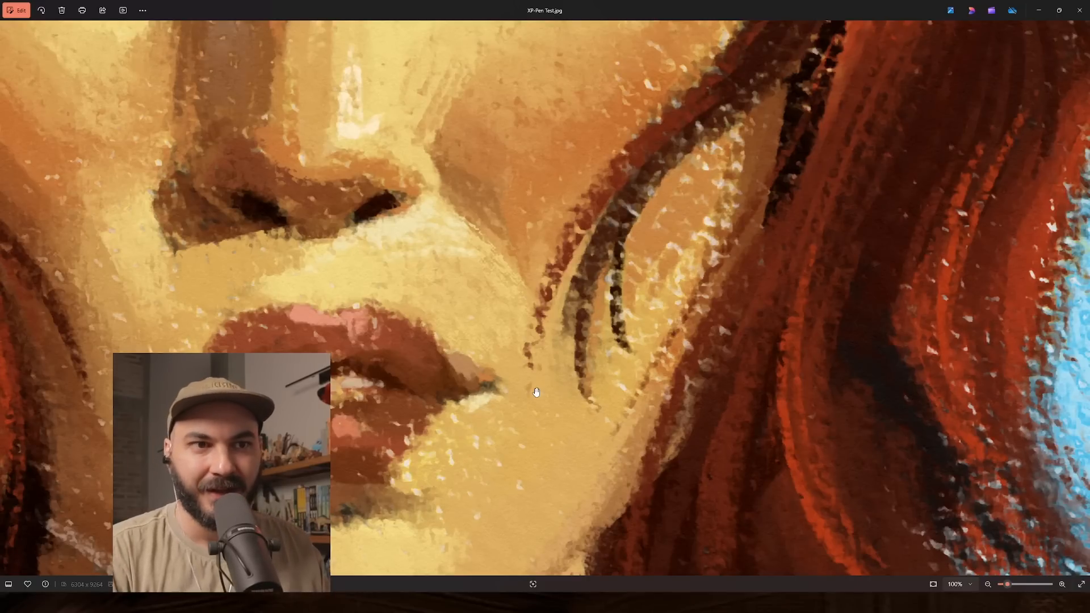
scroll(537, 392, down, 3)
scroll(443, 309, left, 5)
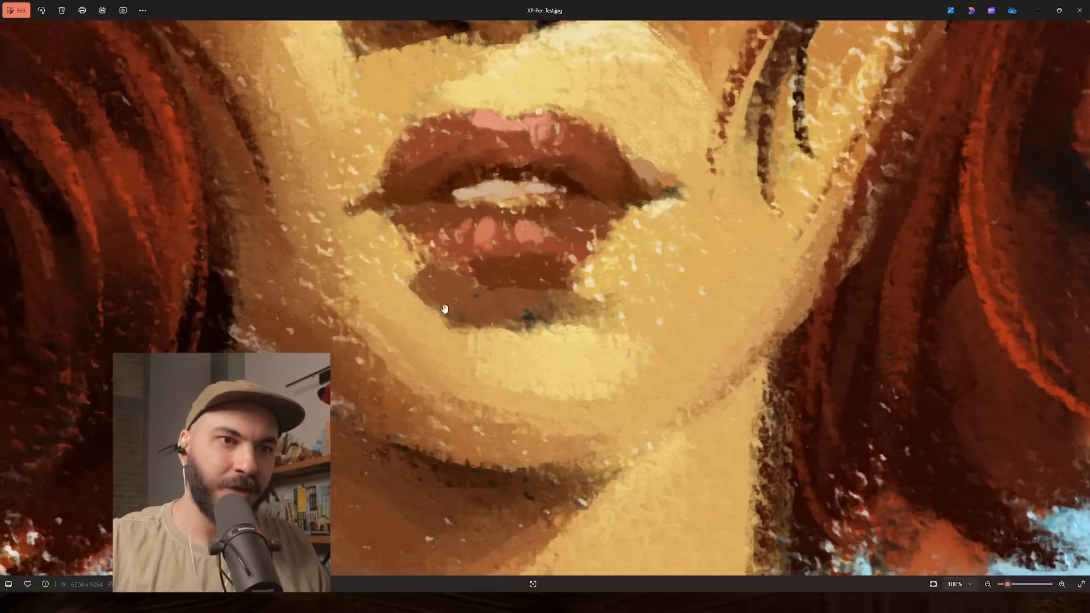
scroll(653, 281, down, 5)
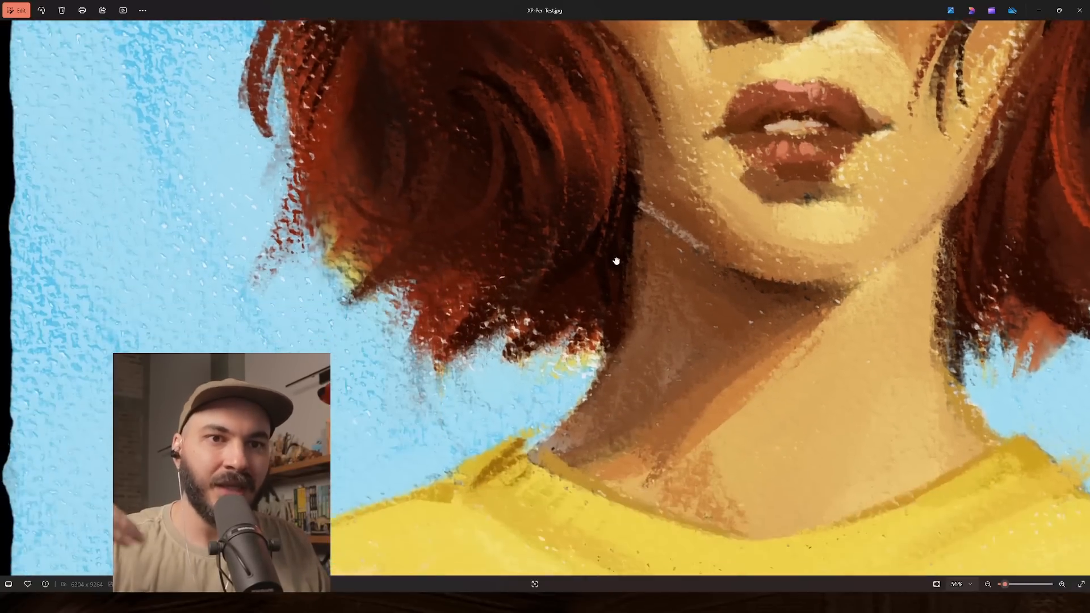
scroll(451, 400, down, 5)
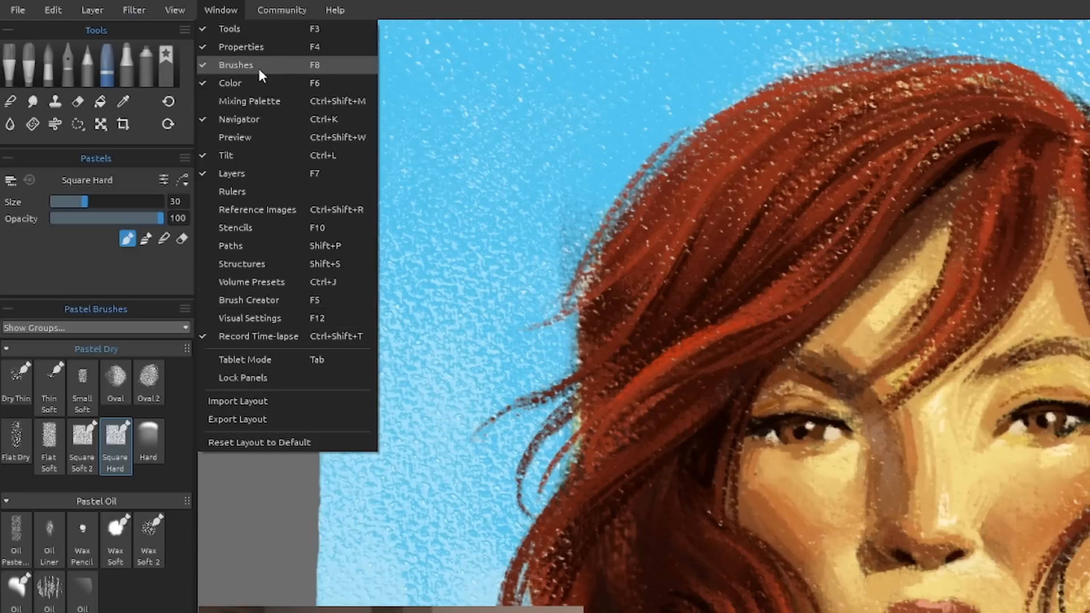
Step: Switch back to Rebelle and open the Visual Settings
click(278, 314)
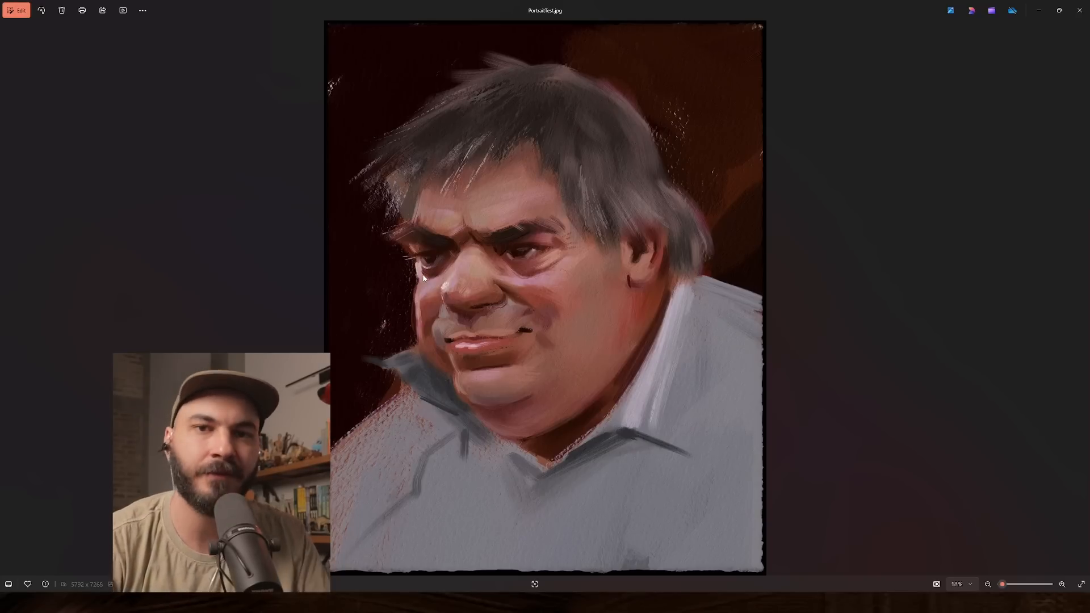
Step: Inspect PortraitTest.jpg at 100% around the eyes, nose and forehead, and compare it with the face and flowers in XP-Pen Test.jpg
double_click(507, 263)
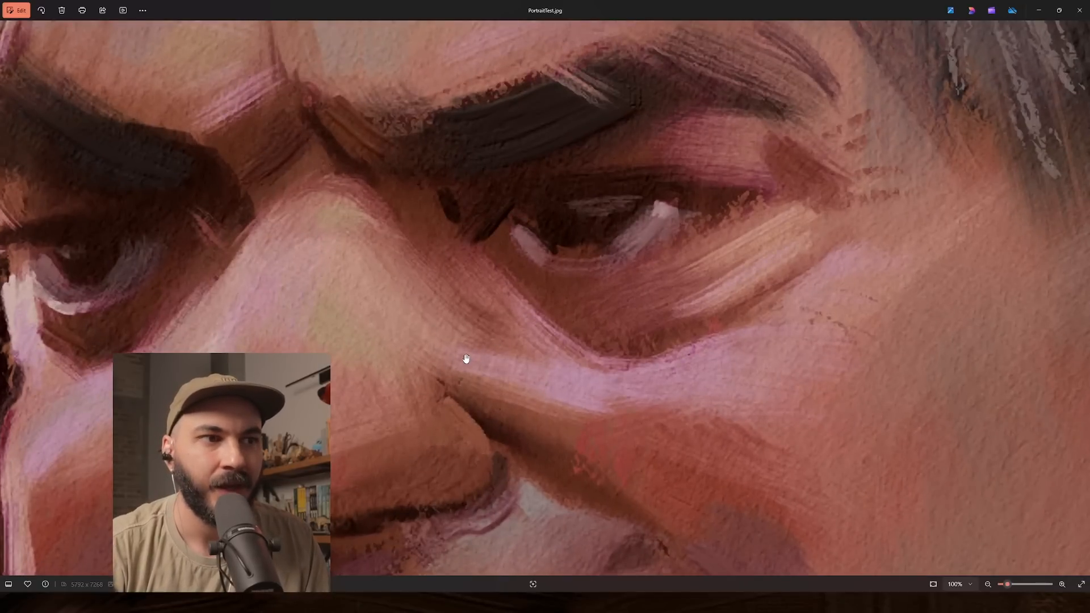
drag(331, 369, 460, 362)
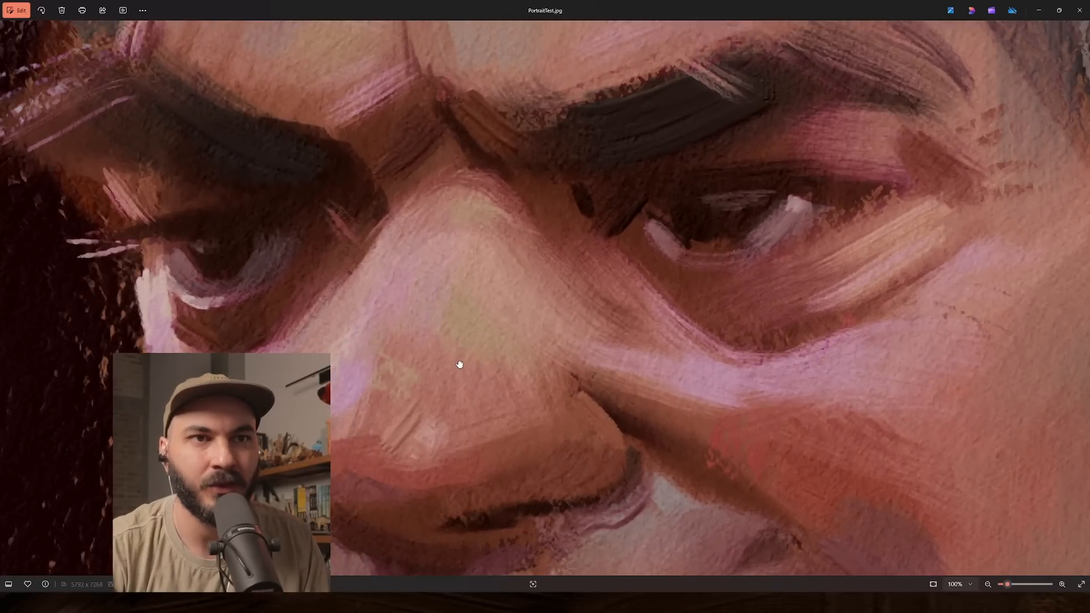
drag(463, 237, 447, 412)
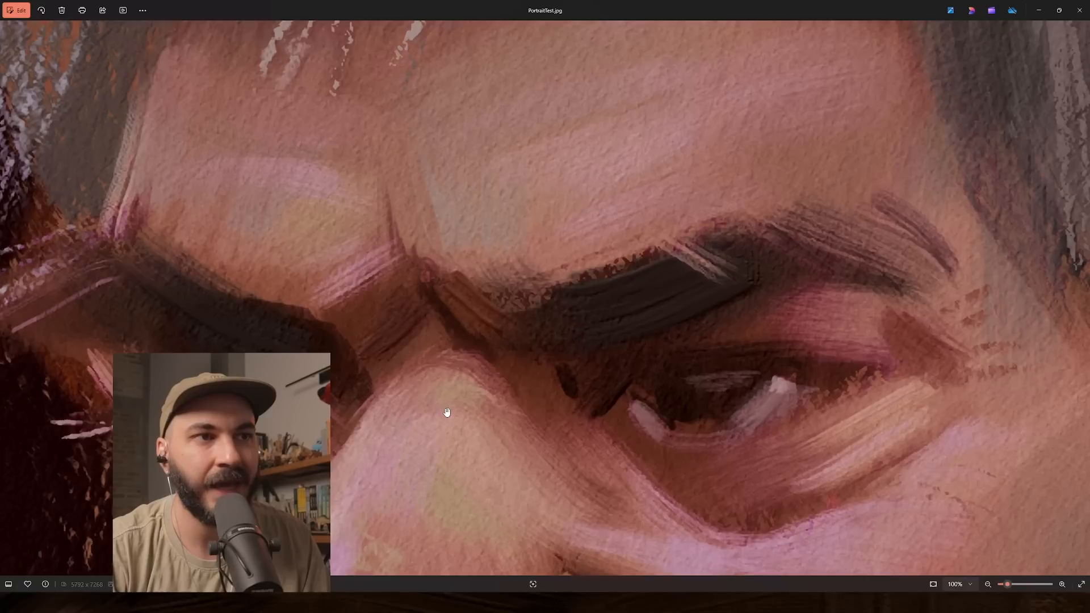
drag(376, 389, 530, 369)
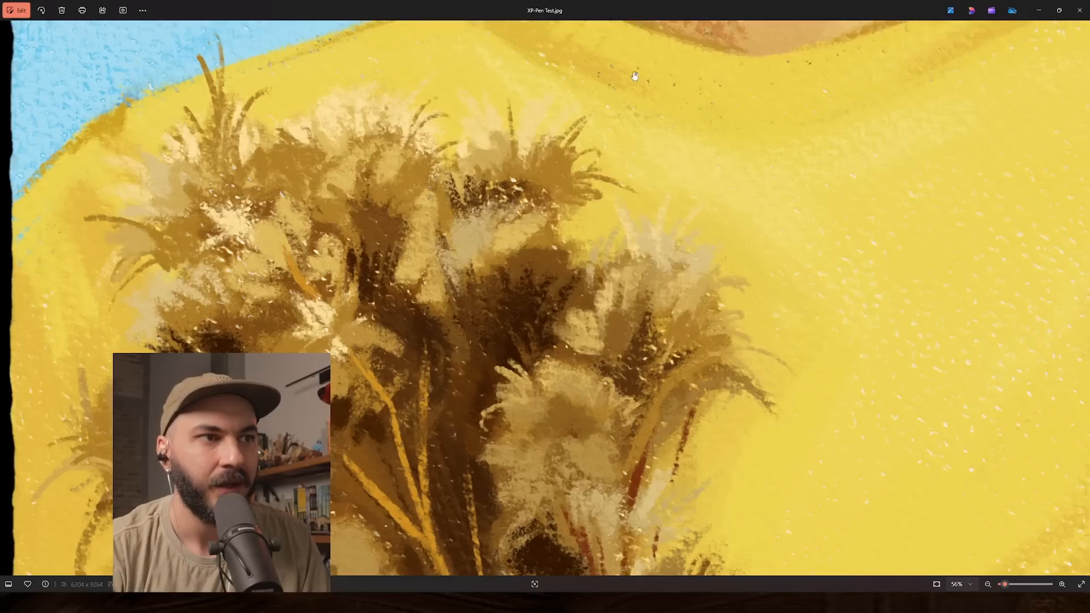
scroll(627, 72, up, 10)
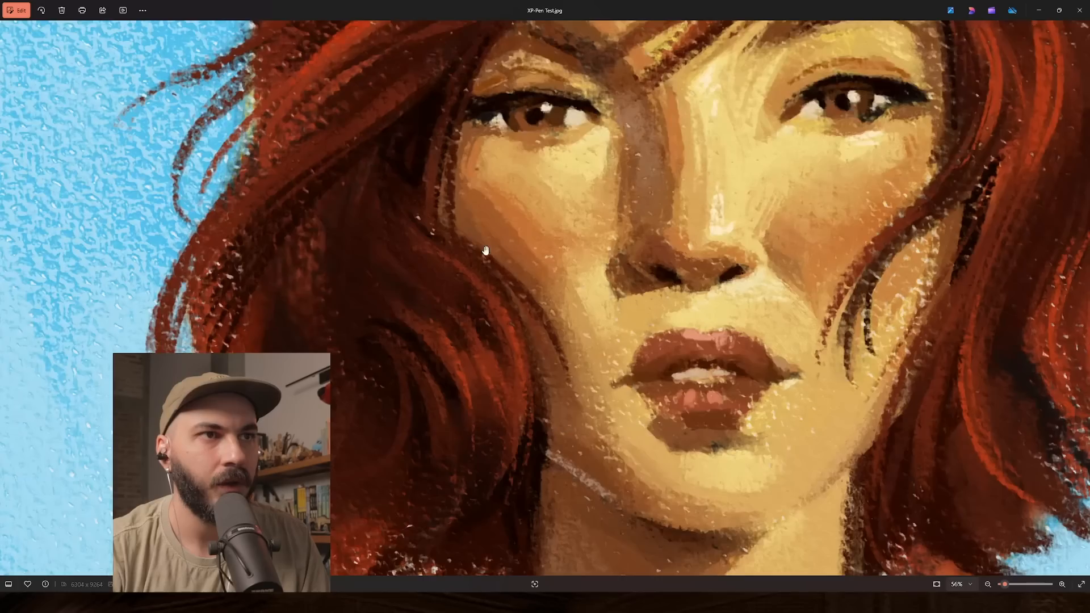
scroll(485, 250, up, 5)
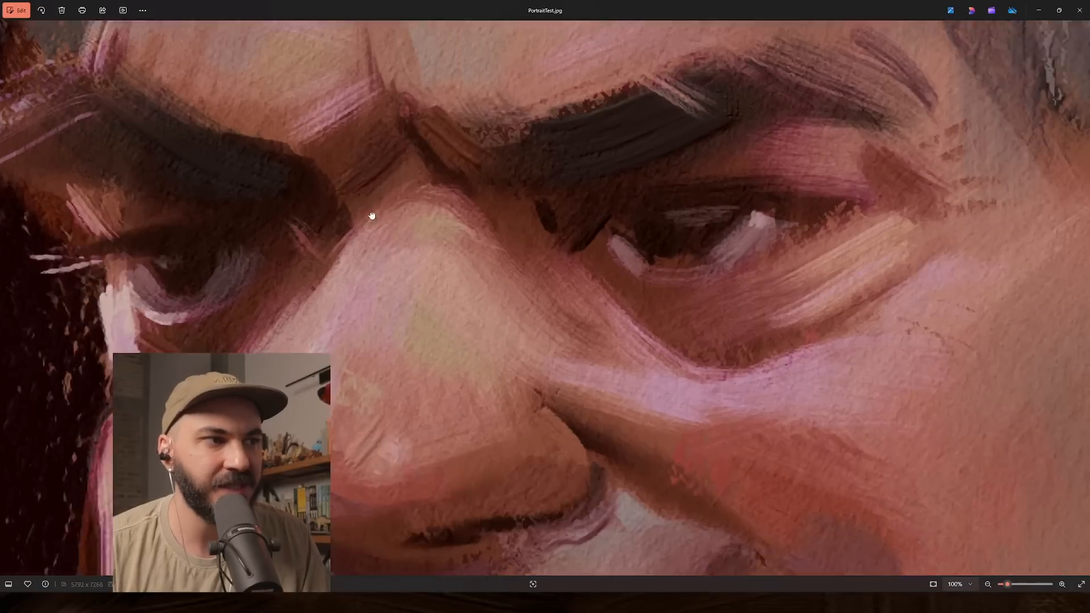
Step: Examine the stroke and paper detail on PortraitTest.jpg's nose, lips, collar and chin, ending back on XP-Pen Test.jpg
scroll(656, 359, down, 3)
scroll(523, 334, down, 3)
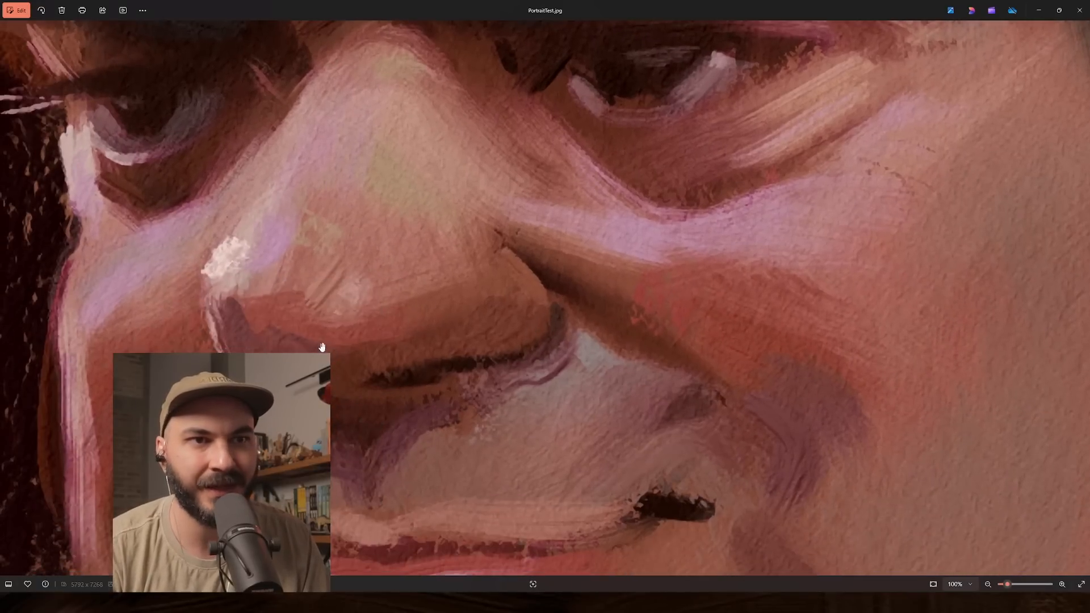
drag(321, 347, 447, 323)
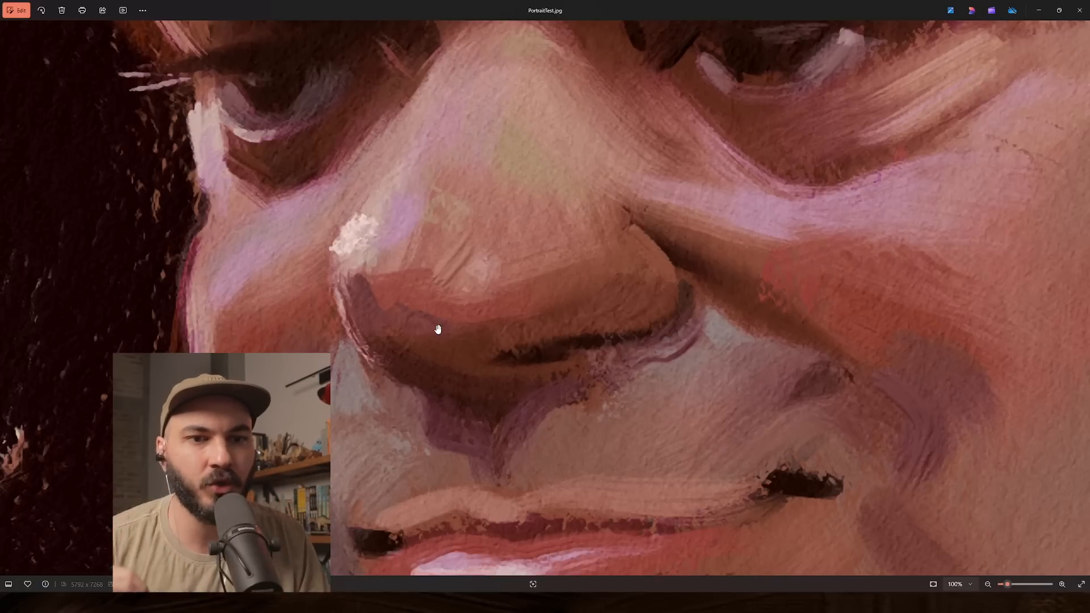
drag(403, 368, 448, 303)
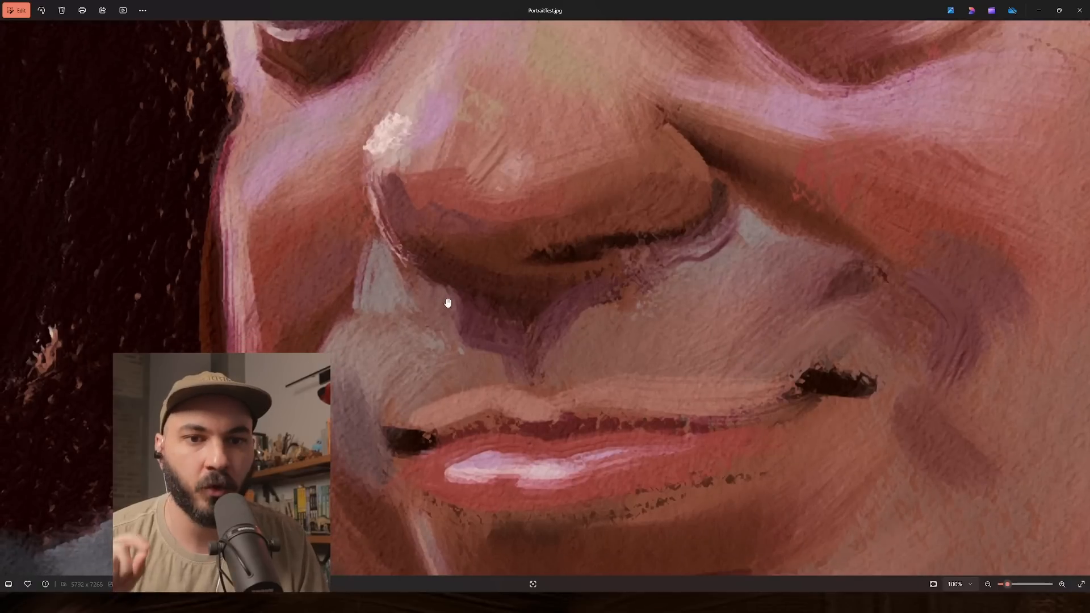
drag(455, 427, 438, 231)
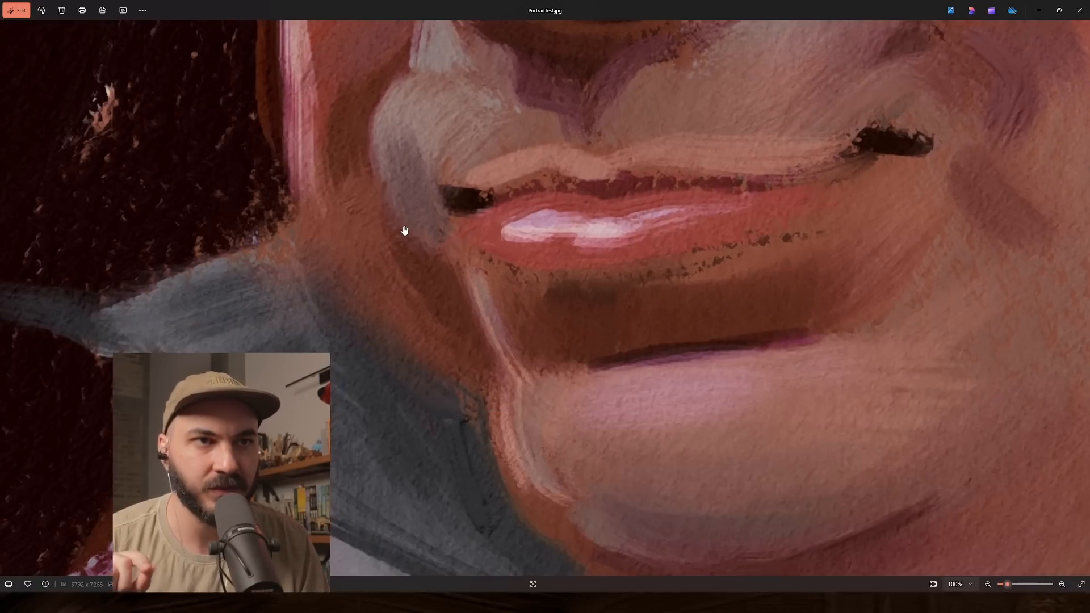
drag(260, 274, 610, 205)
drag(729, 295, 615, 244)
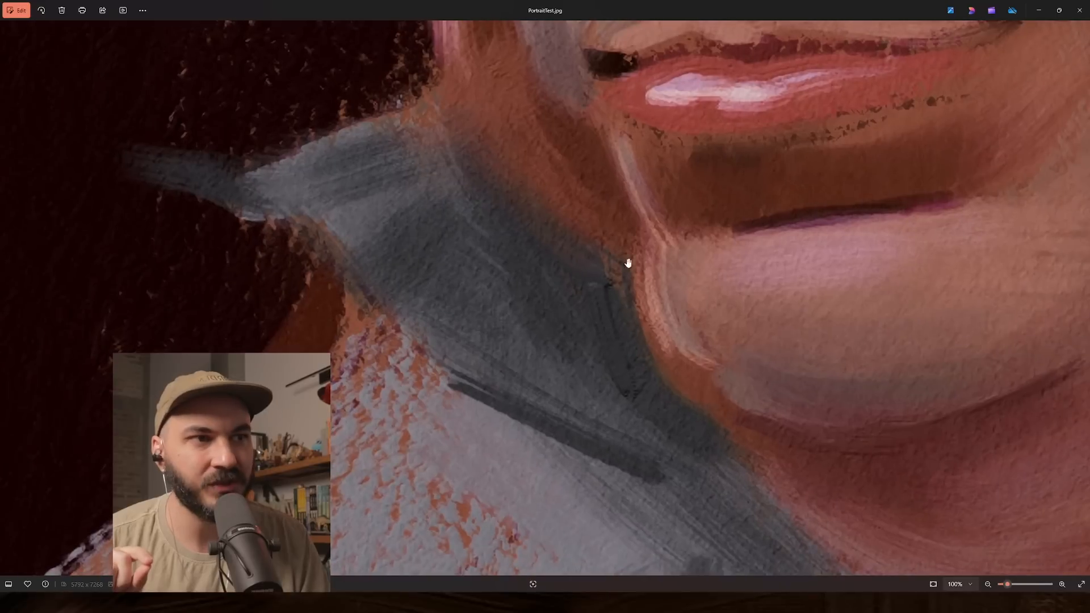
drag(669, 438, 580, 407)
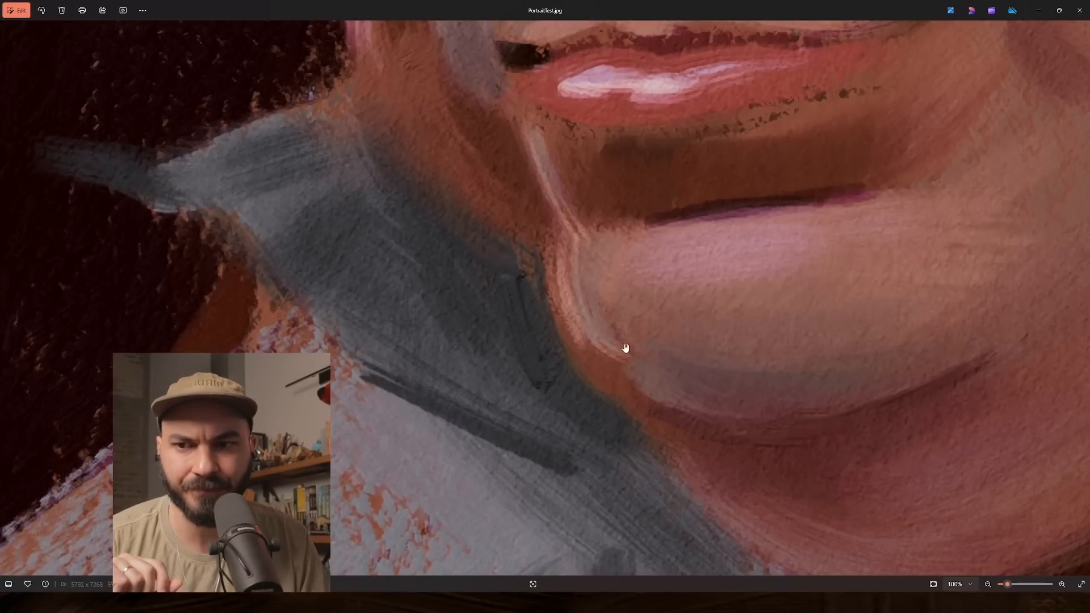
drag(625, 375, 335, 343)
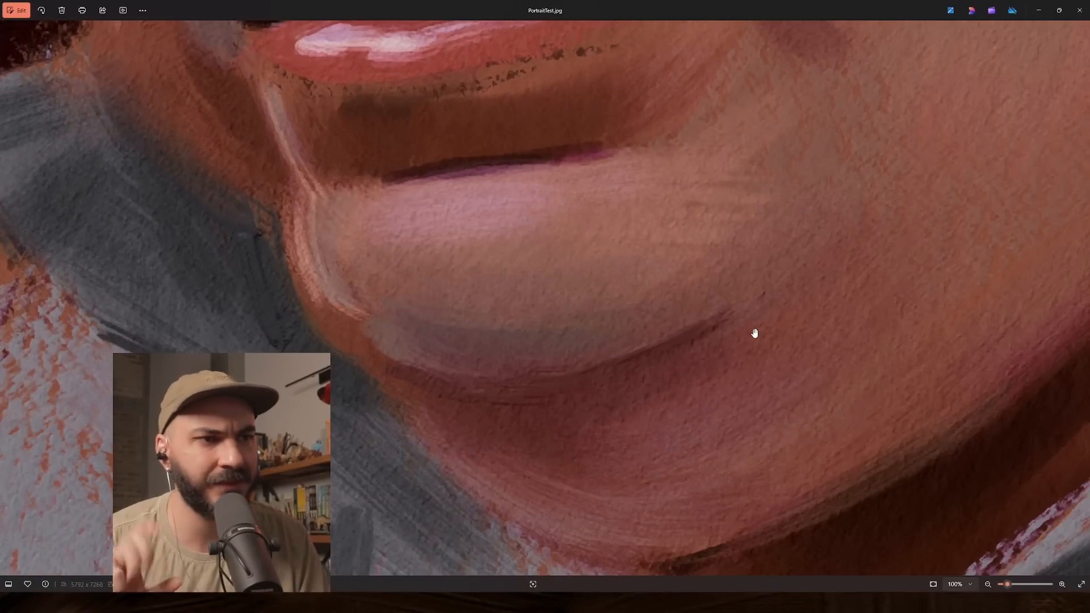
drag(577, 409, 574, 259)
scroll(553, 329, down, 5)
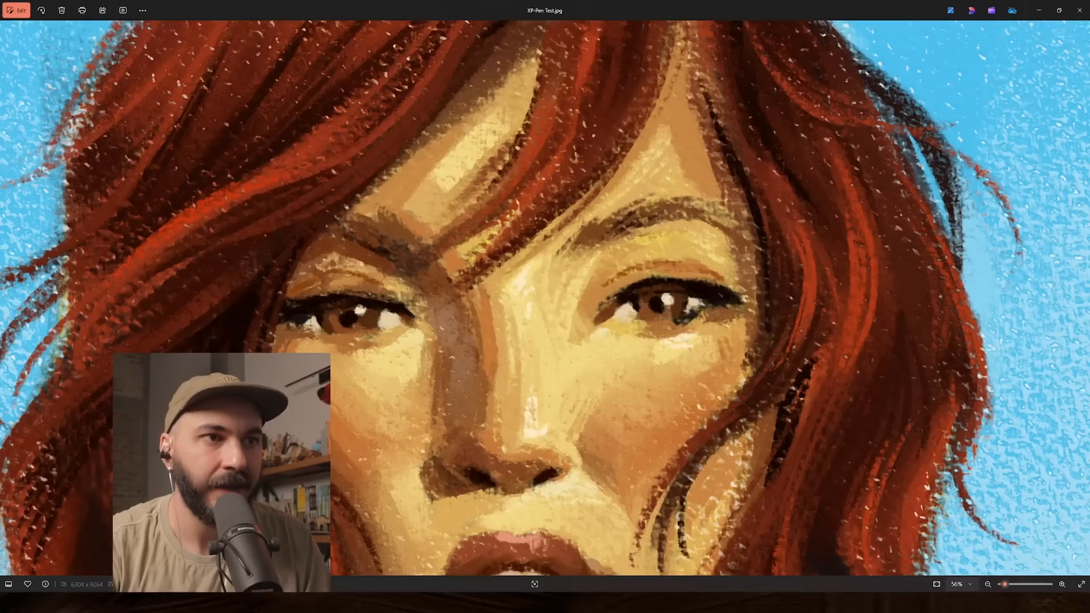
scroll(528, 374, down, 2)
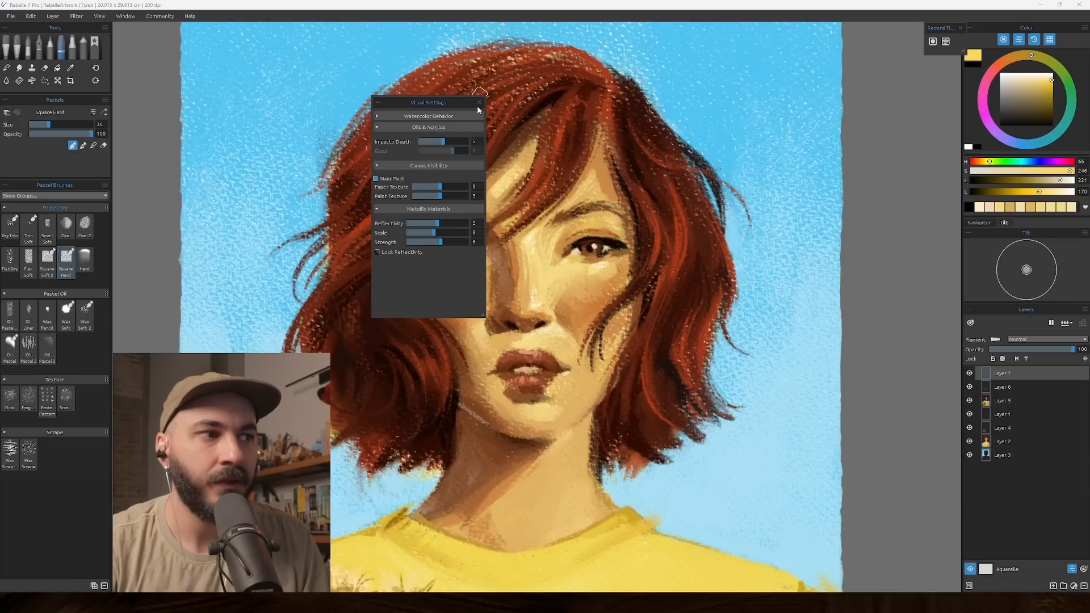
Step: Back in Rebelle, close the Visual Settings and create a new landscape A4 Default artwork, 29.70 x 21.00 cm at 200 DPI, on Aquarelle
click(479, 103)
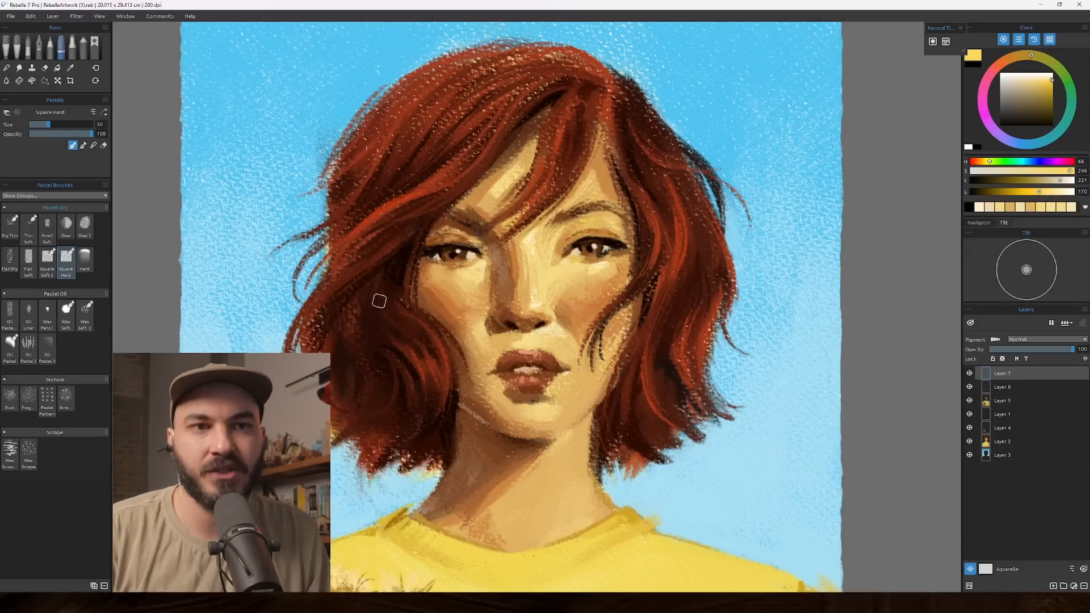
scroll(374, 301, down, 4)
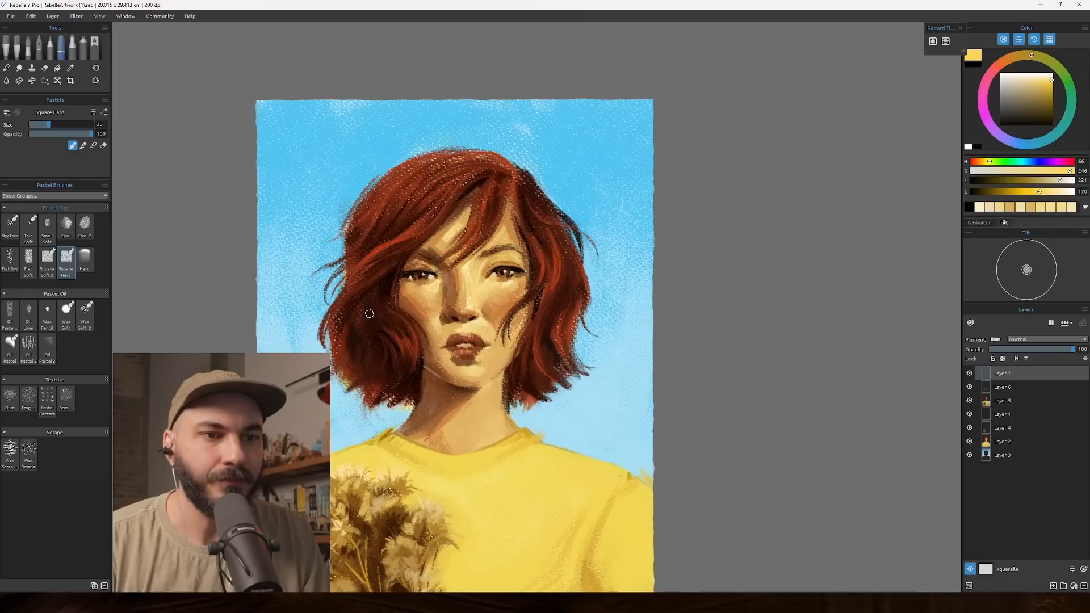
scroll(284, 335, up, 2)
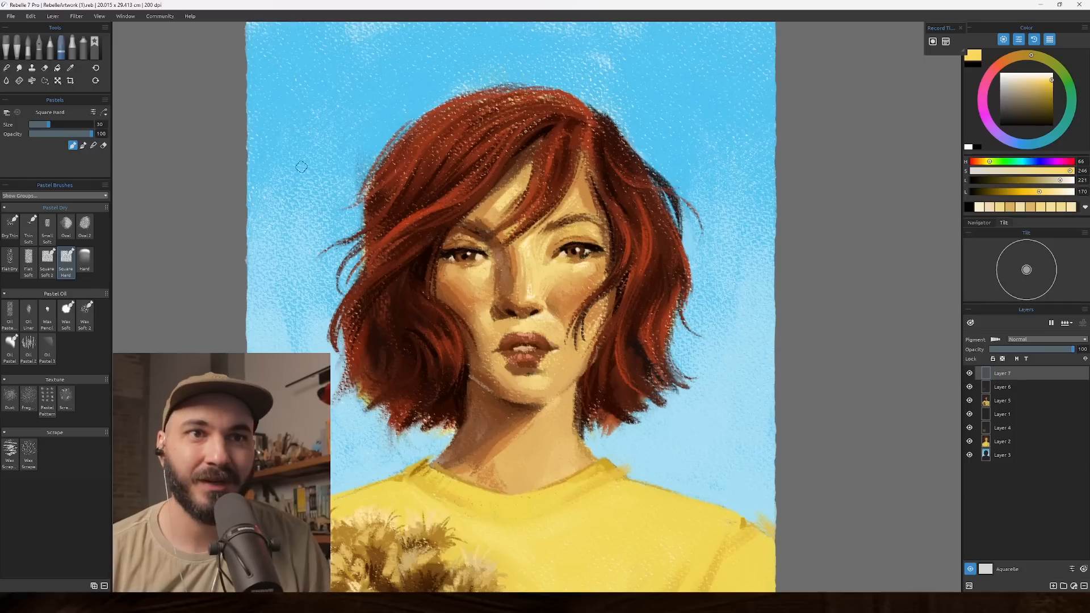
click(14, 17)
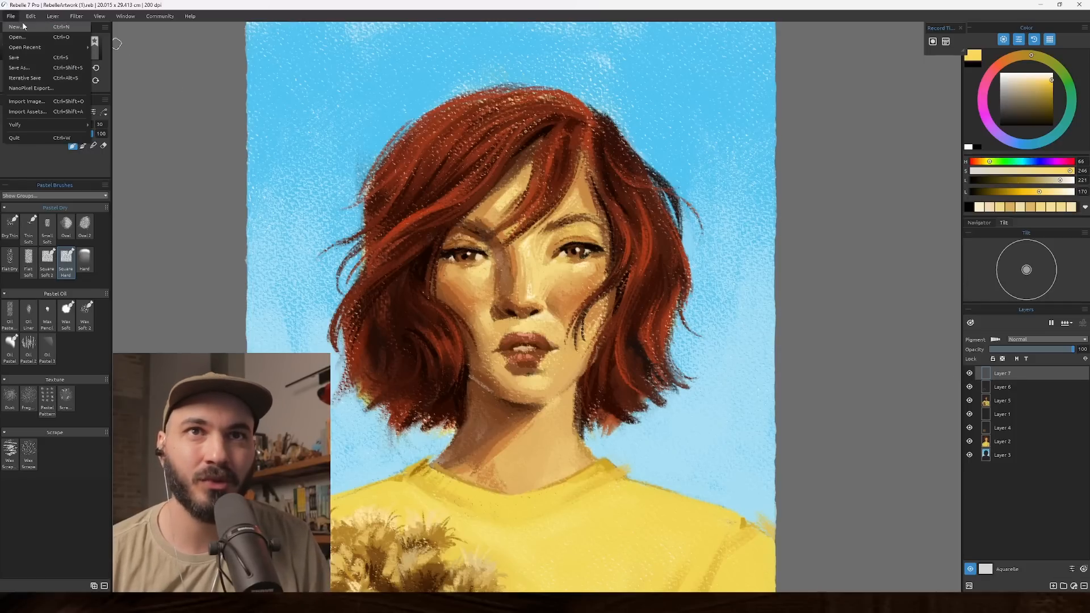
click(16, 27)
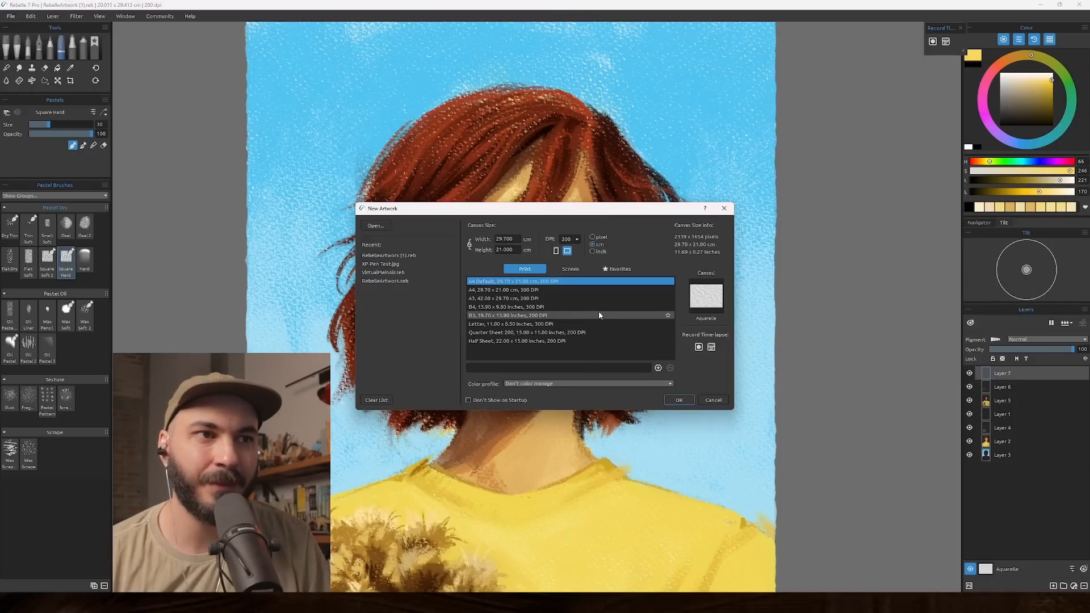
click(679, 401)
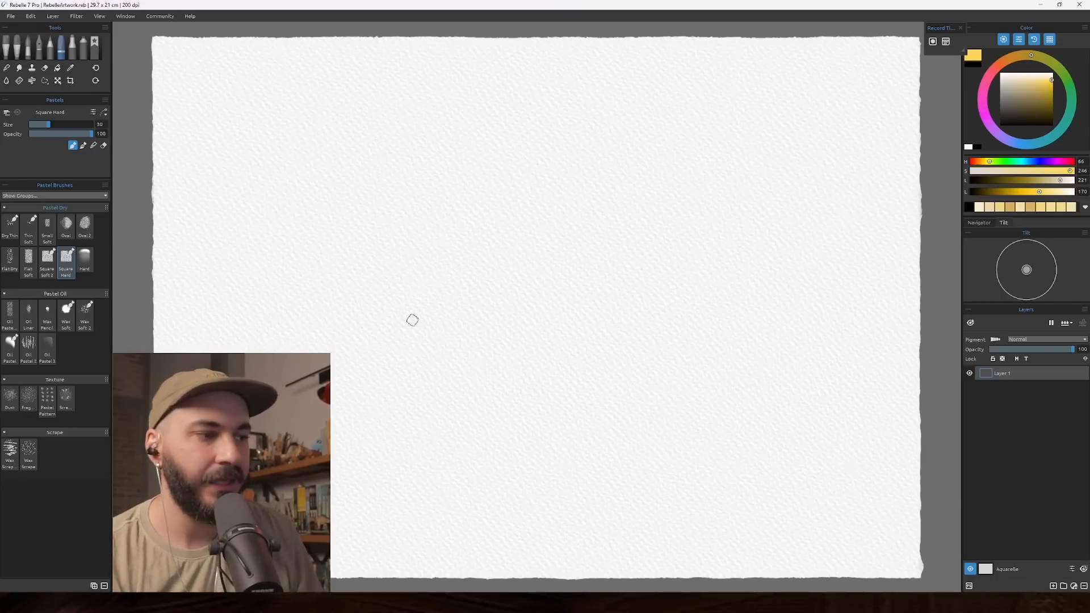
drag(442, 273, 400, 240)
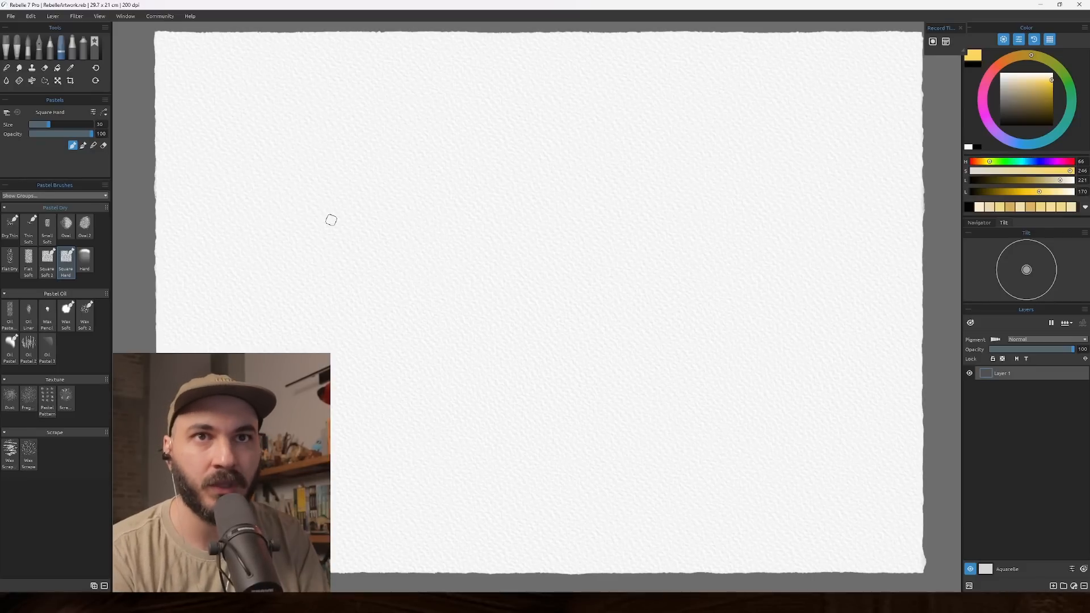
drag(297, 229, 282, 231)
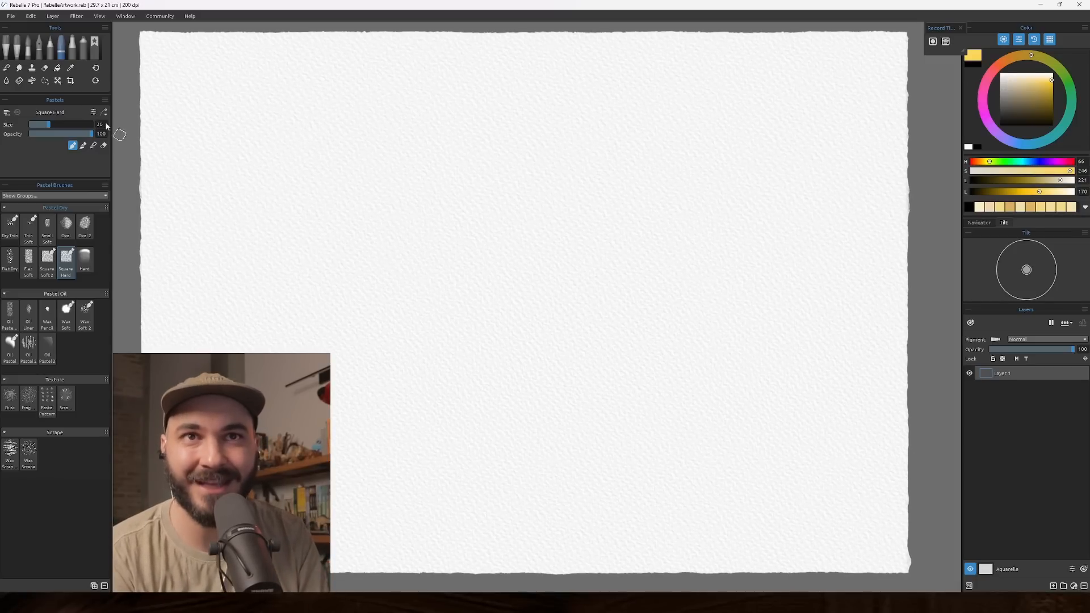
Step: Choose the Watercolors tool with the Round 2 brush and set the paint colour to a medium red
click(34, 56)
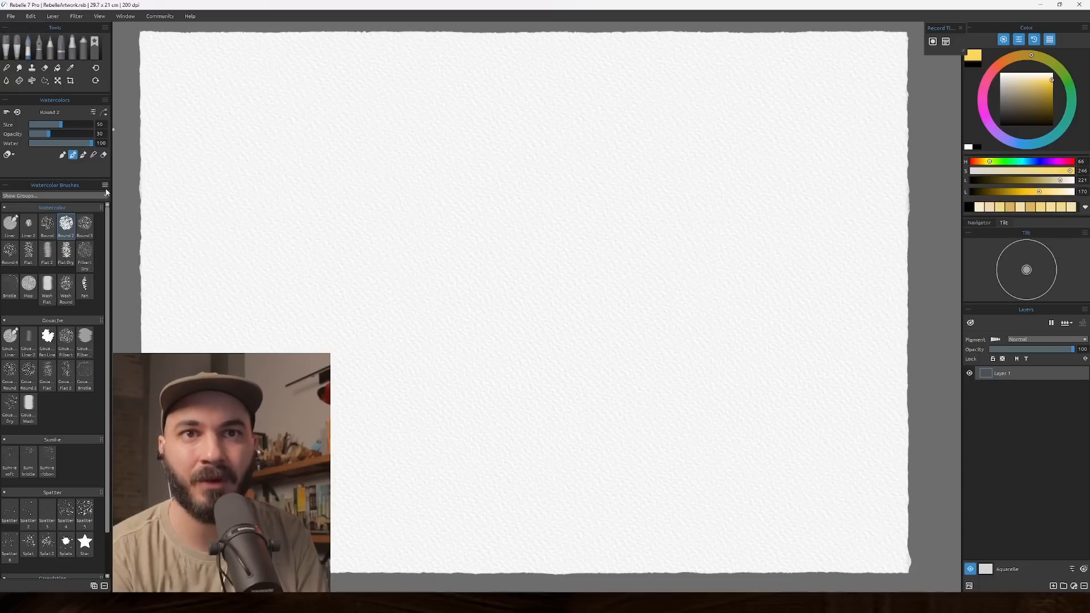
click(1000, 64)
click(995, 66)
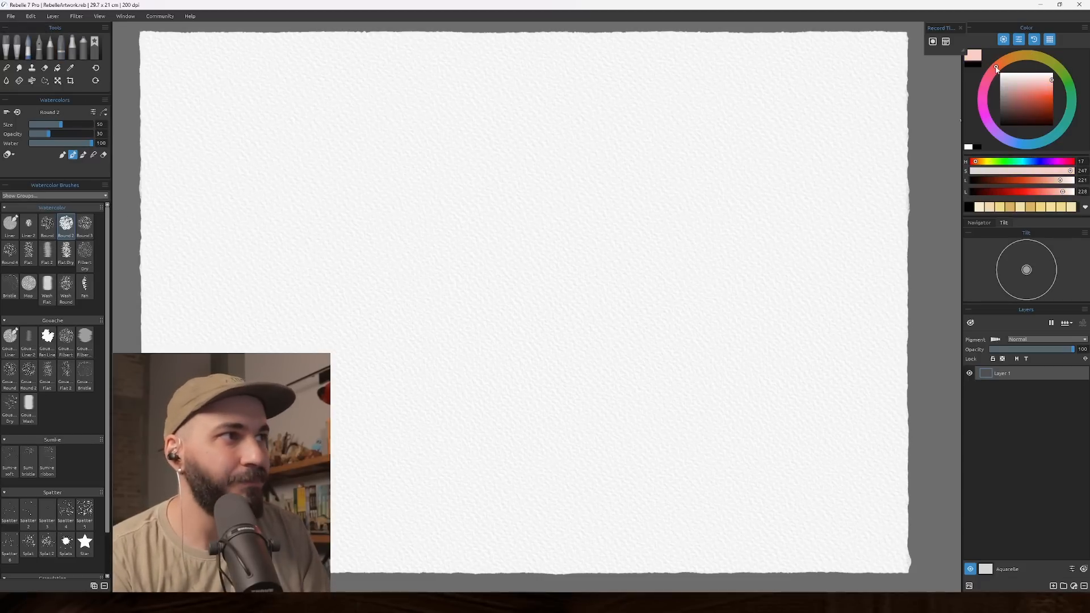
click(1046, 103)
scroll(452, 307, down, 1)
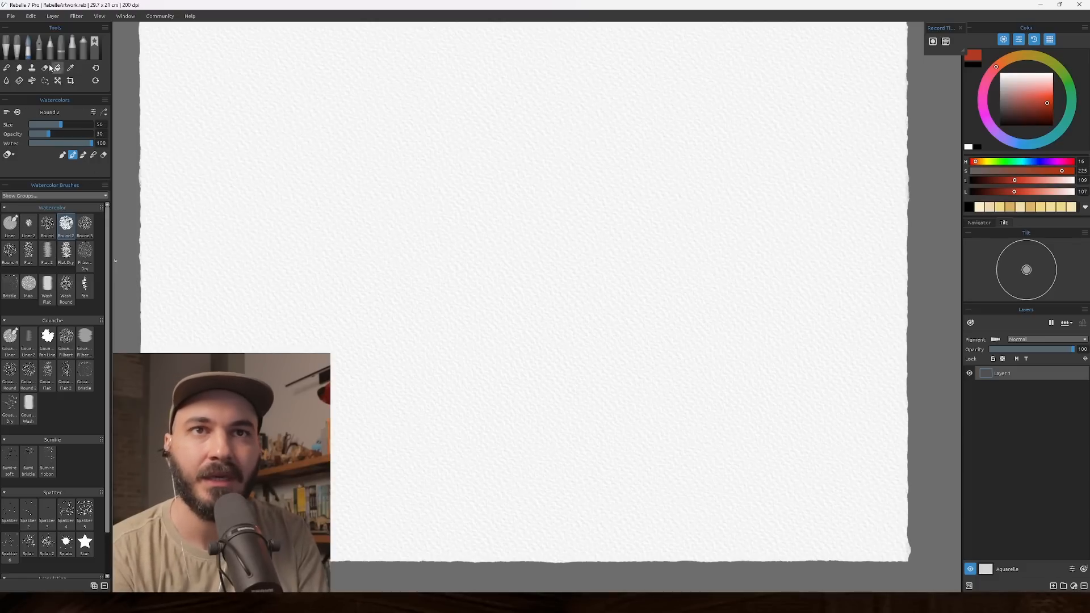
Step: Compare the Oils & Acrylics tool settings and brushes with the Watercolors ones, ending on Watercolors
click(31, 81)
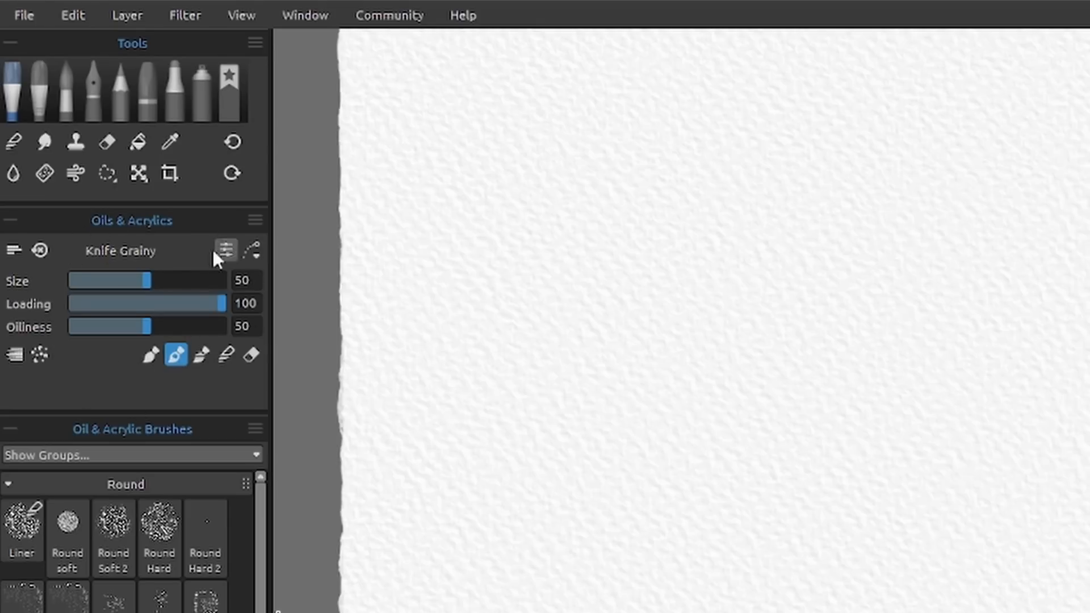
click(65, 97)
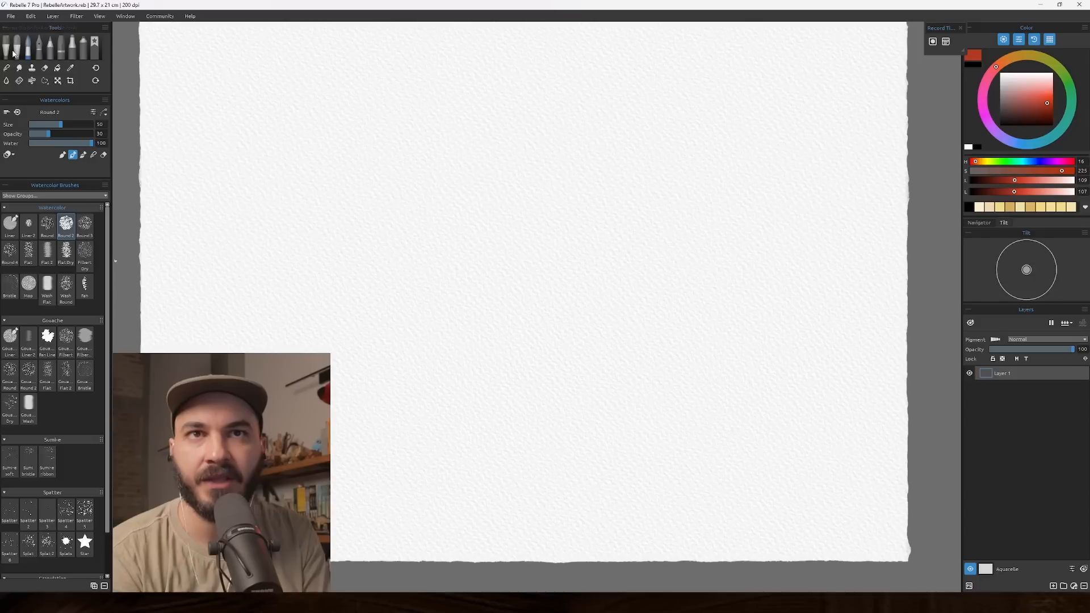
click(11, 91)
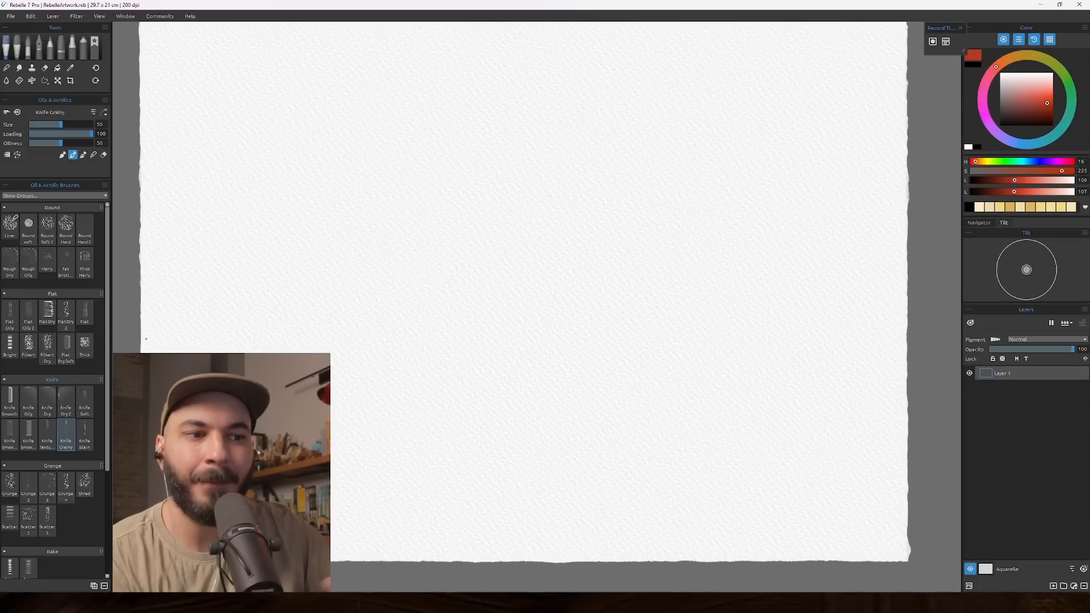
click(27, 48)
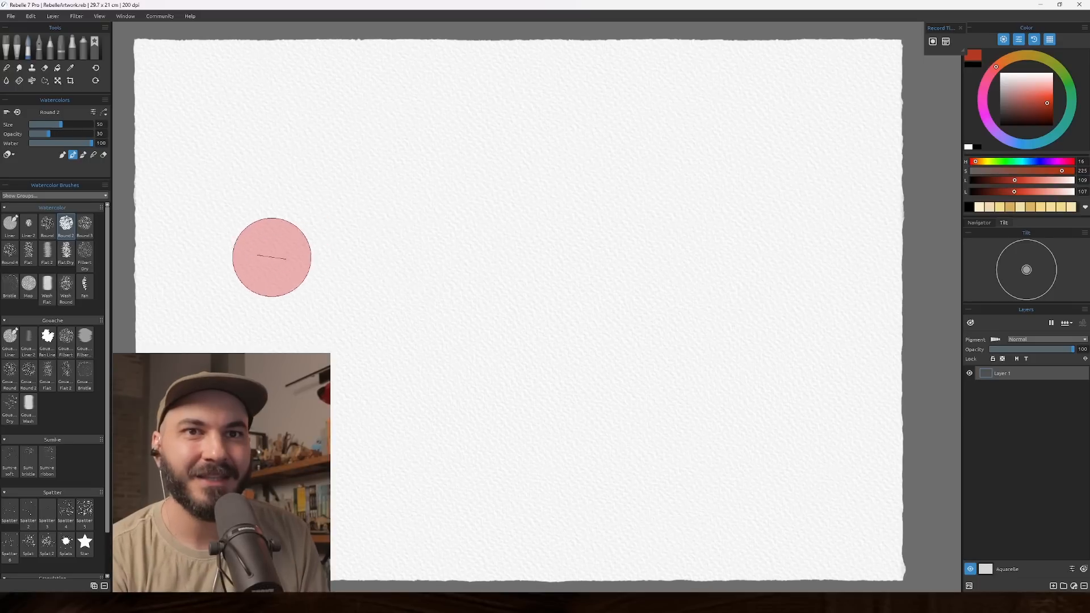
Step: Paint a broad red watercolor wash with brush size 60 on the blank paper, and tilt the canvas downward and leftward to make it drip
key(])
mouse_move(364, 190)
mouse_down()
mouse_move(348, 231)
mouse_move(394, 213)
mouse_move(462, 248)
mouse_move(519, 241)
mouse_up()
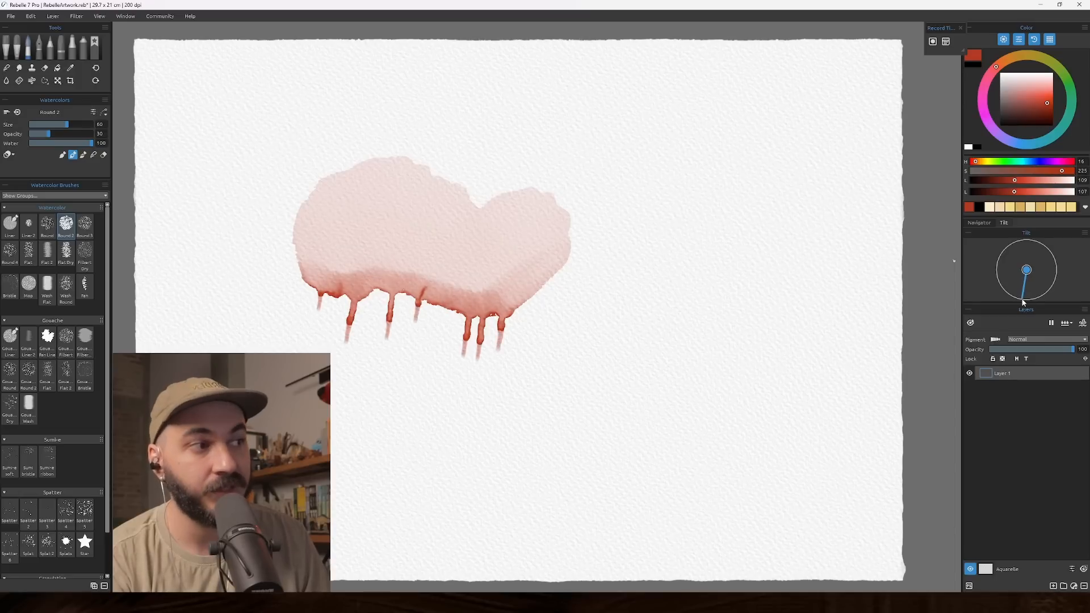
drag(1027, 285, 1023, 304)
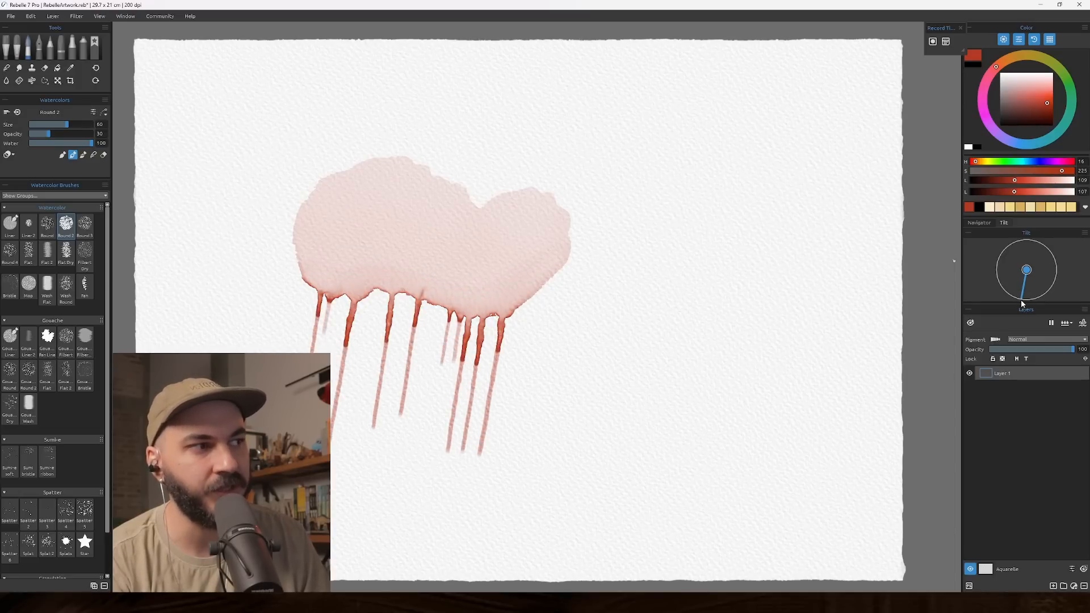
drag(1022, 304, 976, 278)
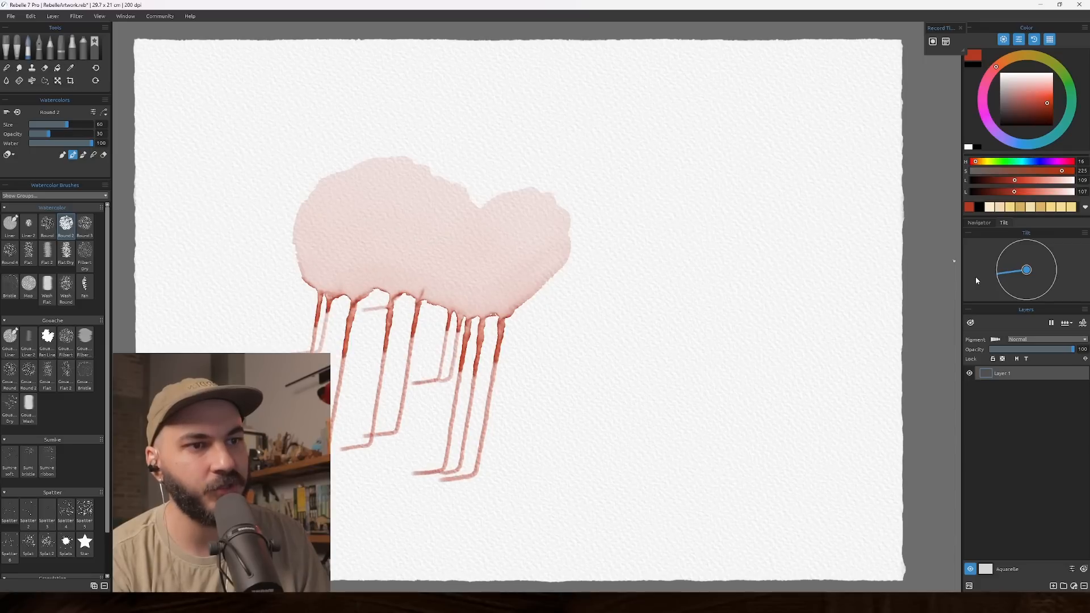
mouse_move(975, 277)
mouse_down()
mouse_move(1021, 238)
mouse_move(985, 269)
mouse_up()
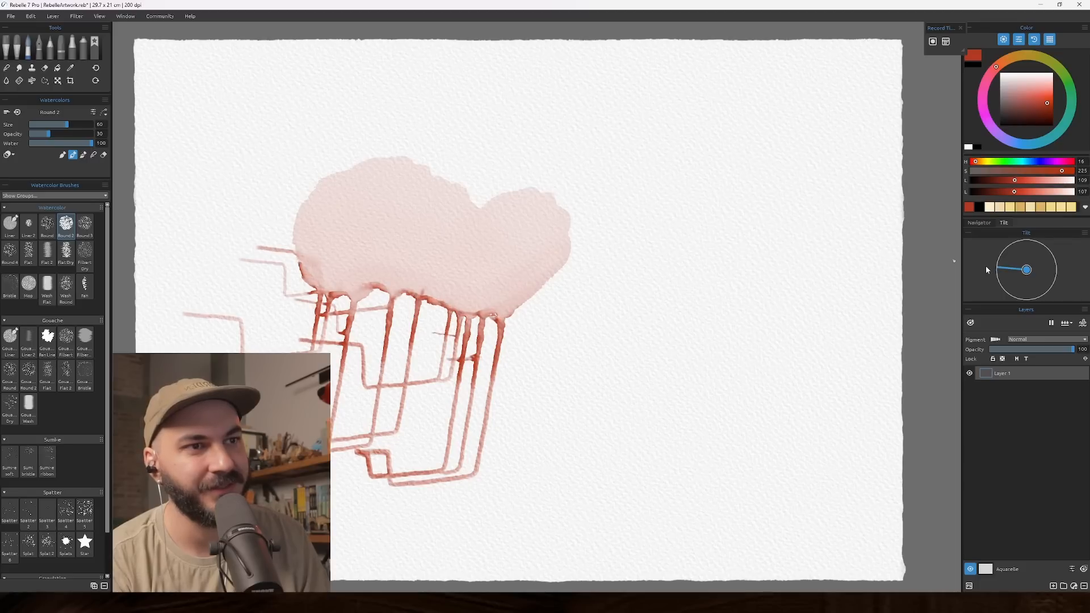
drag(985, 264, 1005, 274)
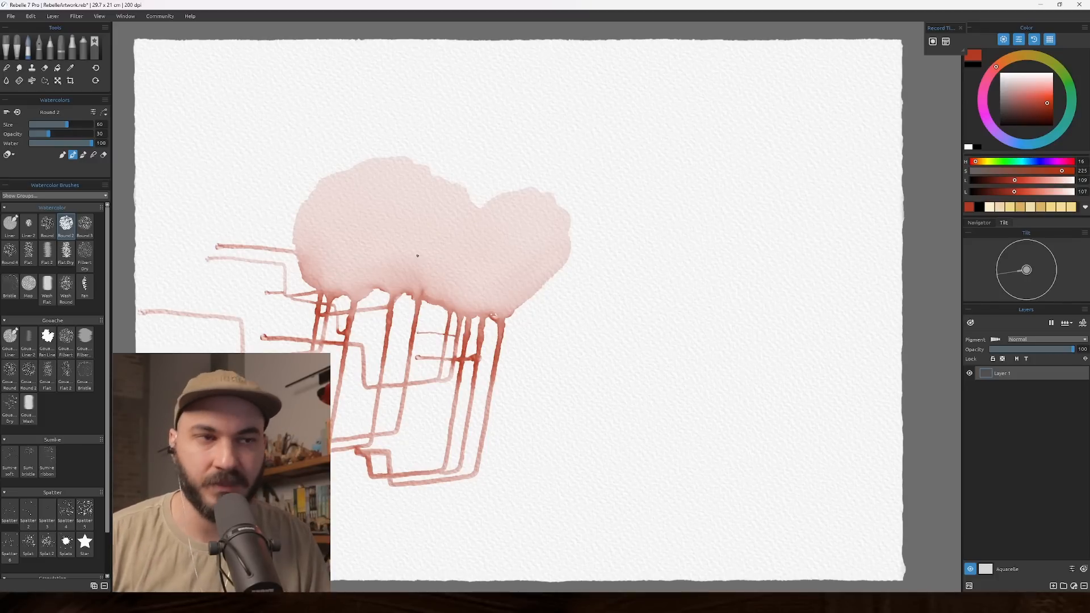
Step: Set the paint colour to a medium blue and paint watercolor washes over the red cloud shape at brush size 60
drag(518, 252, 526, 244)
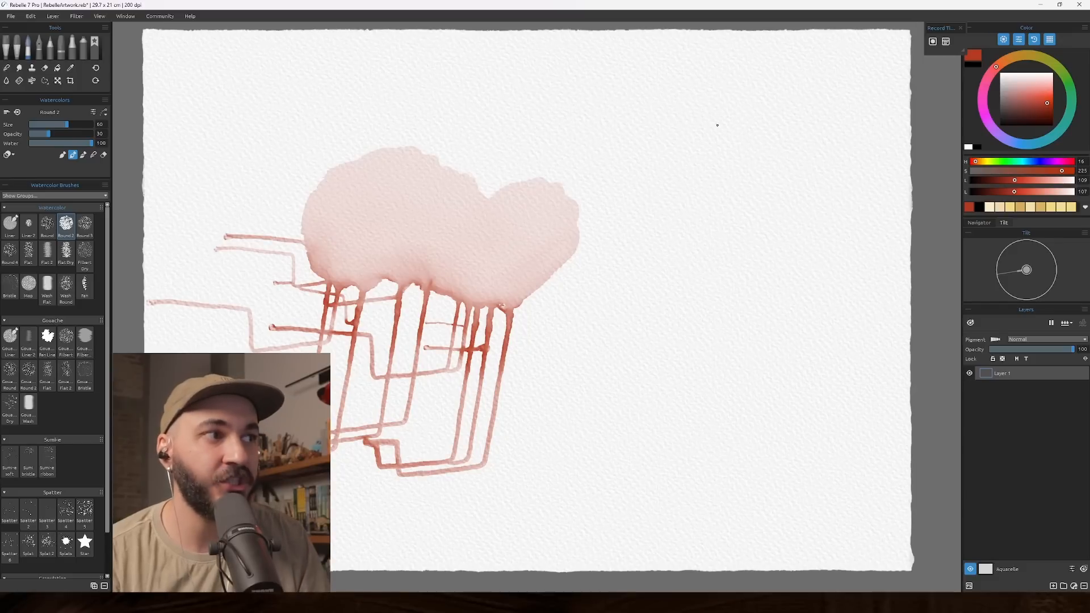
drag(584, 323, 569, 298)
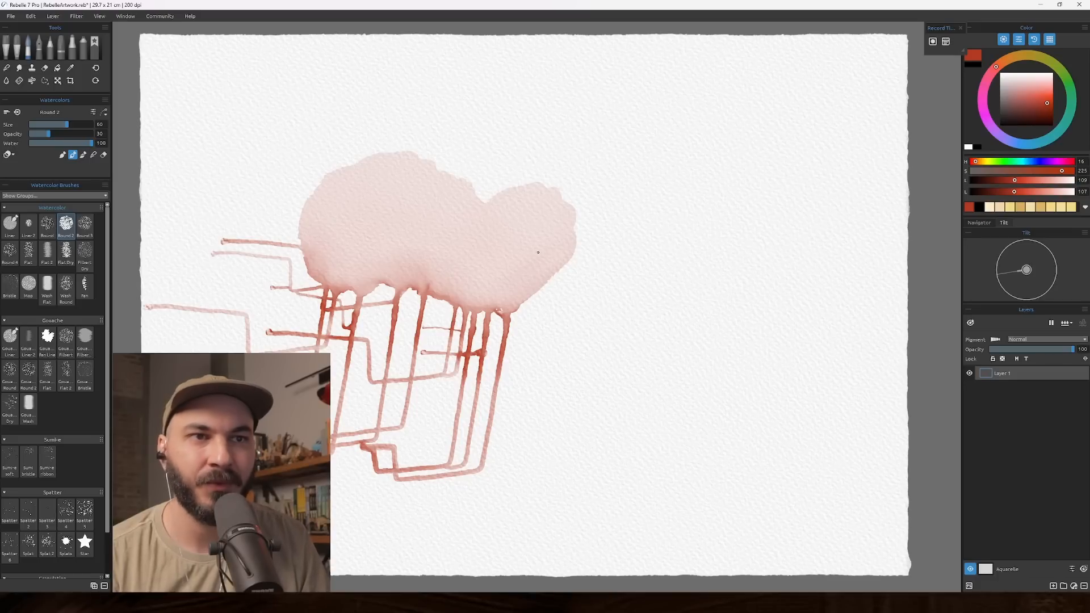
click(1030, 143)
click(1053, 97)
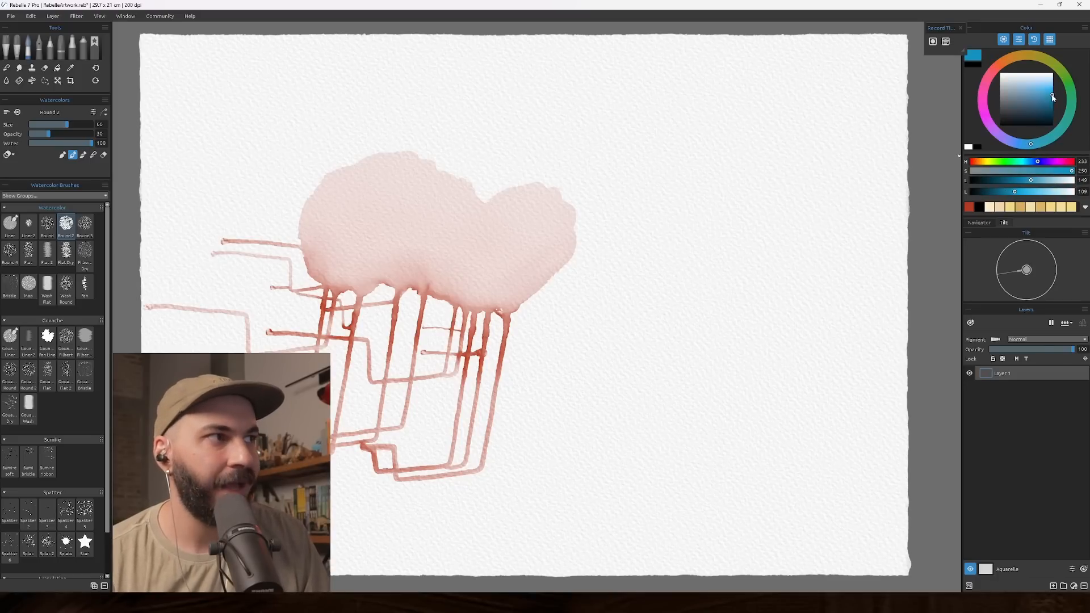
click(461, 251)
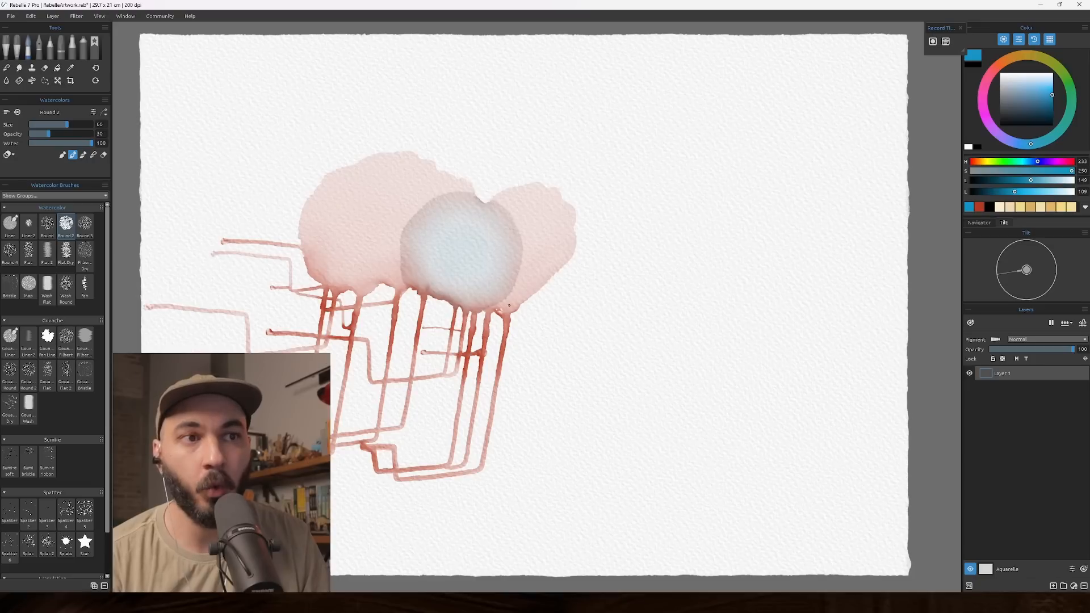
click(458, 255)
drag(458, 254, 488, 236)
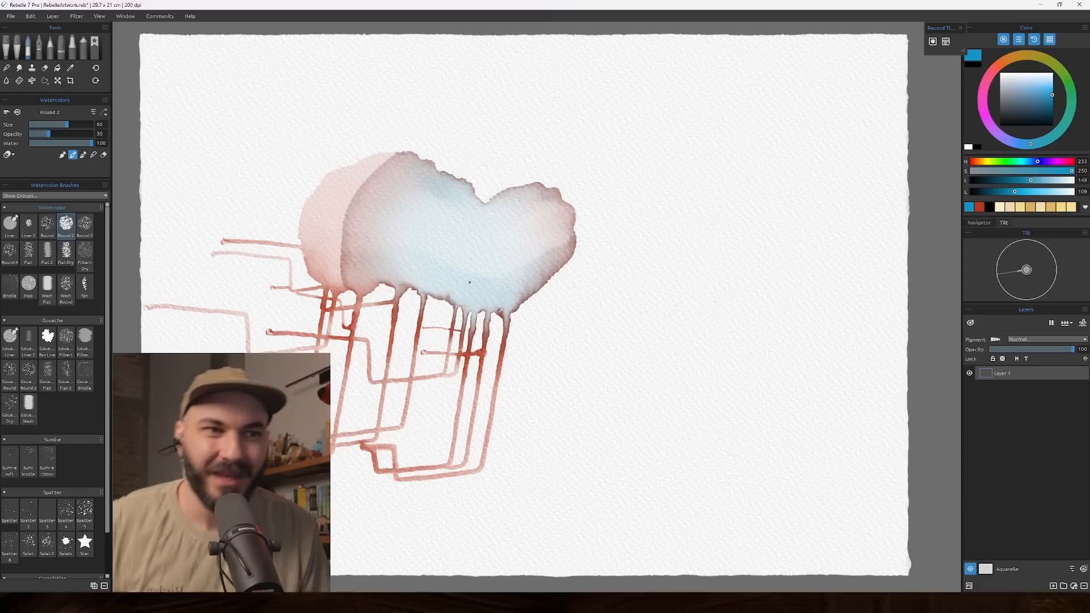
click(471, 239)
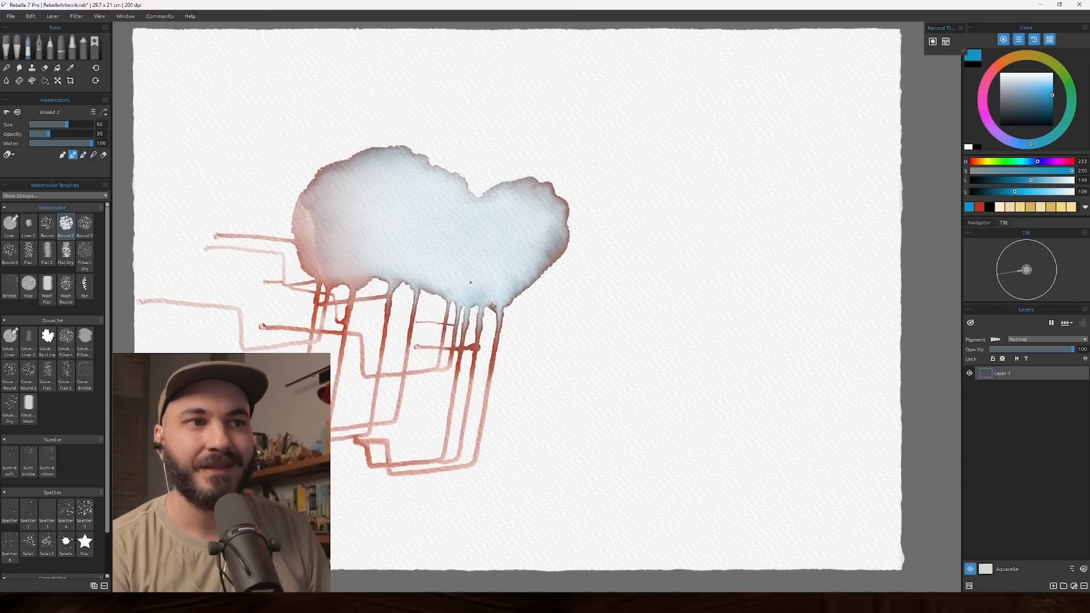
click(458, 237)
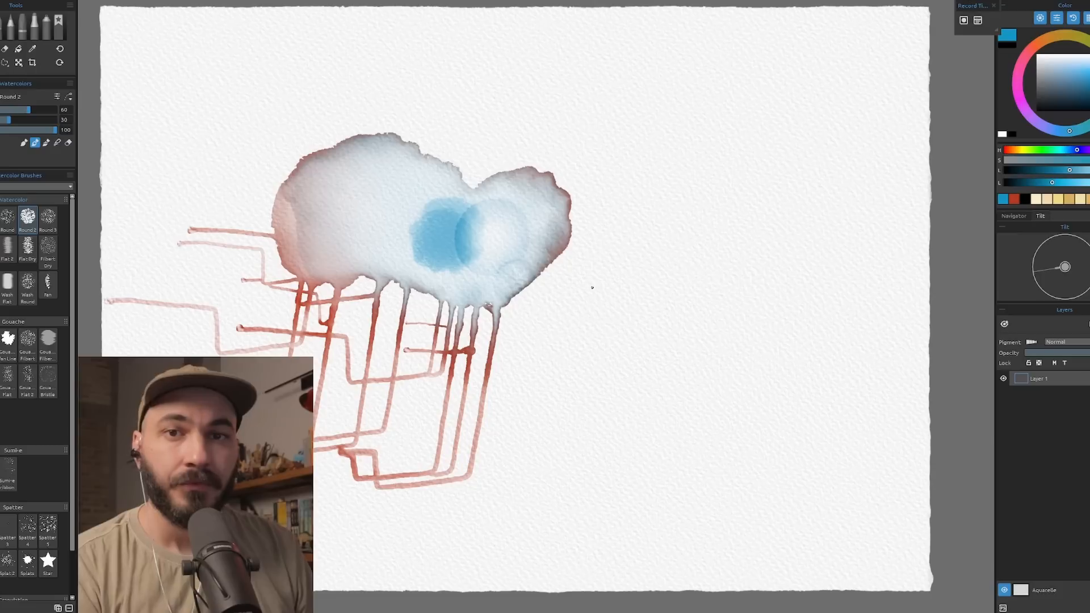
Step: Switch to a pinkish-red colour and paint a large wash beside the blue and red one at brush size 90
click(1026, 59)
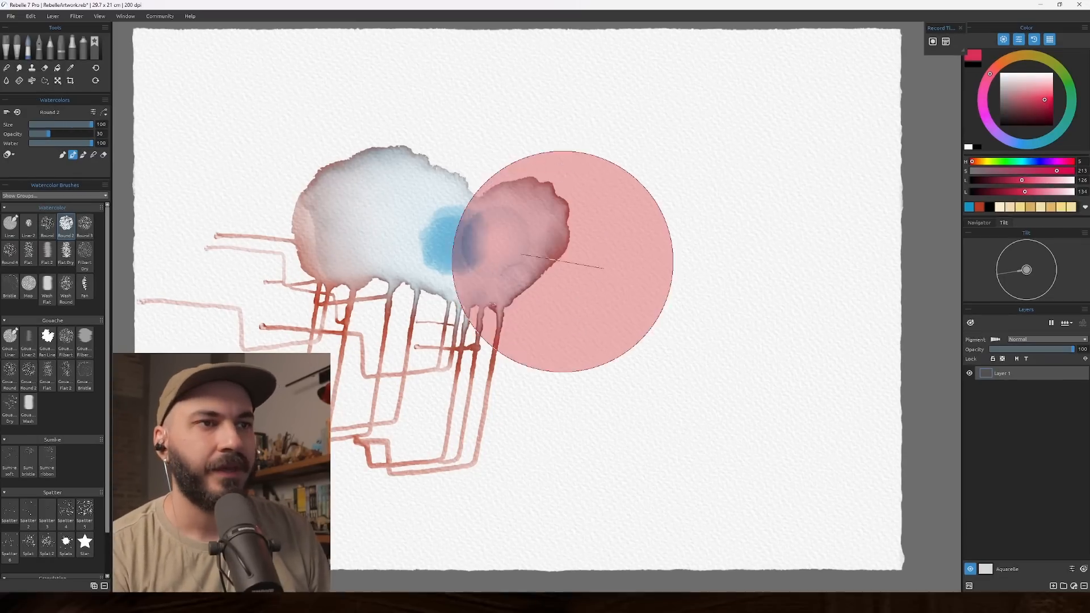
key(bracketleft)
mouse_move(645, 220)
mouse_down()
mouse_move(675, 251)
mouse_move(658, 282)
mouse_move(653, 222)
mouse_move(669, 168)
mouse_move(654, 225)
mouse_move(687, 239)
mouse_up()
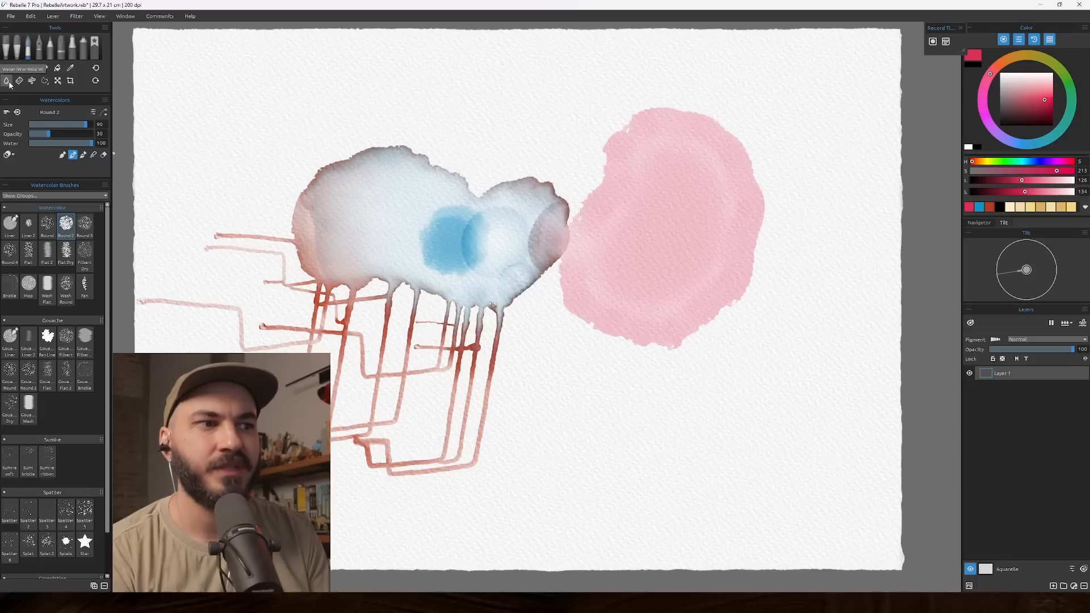
Step: Wet the pink wash and the paper around it using the Water tool's Soft, Spatter 2, Line and Sponge brushes
click(8, 82)
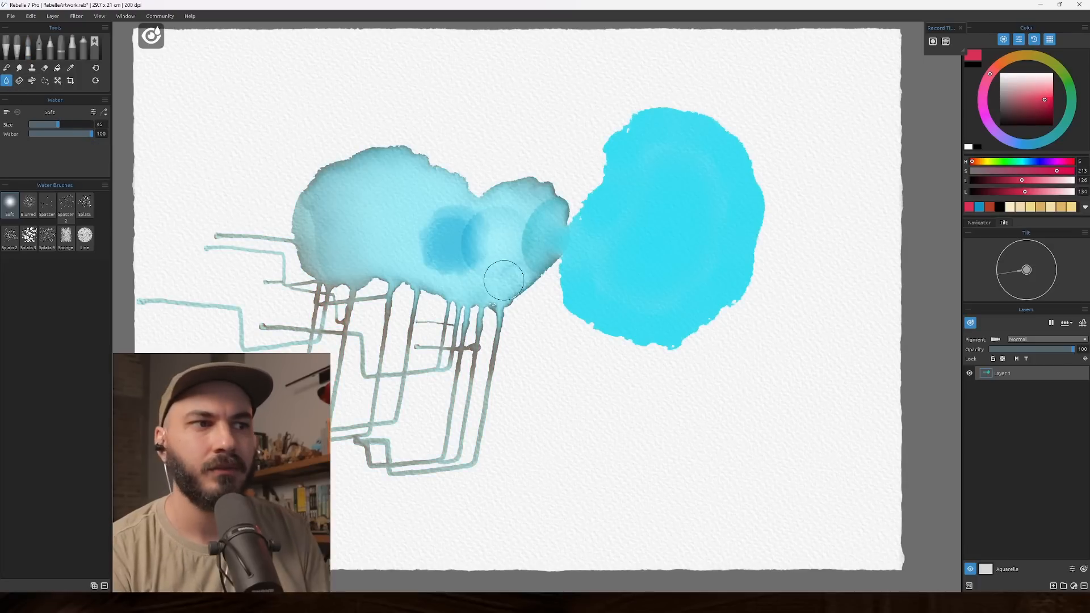
mouse_move(673, 359)
mouse_down()
mouse_move(673, 328)
mouse_move(750, 269)
mouse_move(750, 154)
mouse_move(675, 112)
mouse_move(601, 205)
mouse_up()
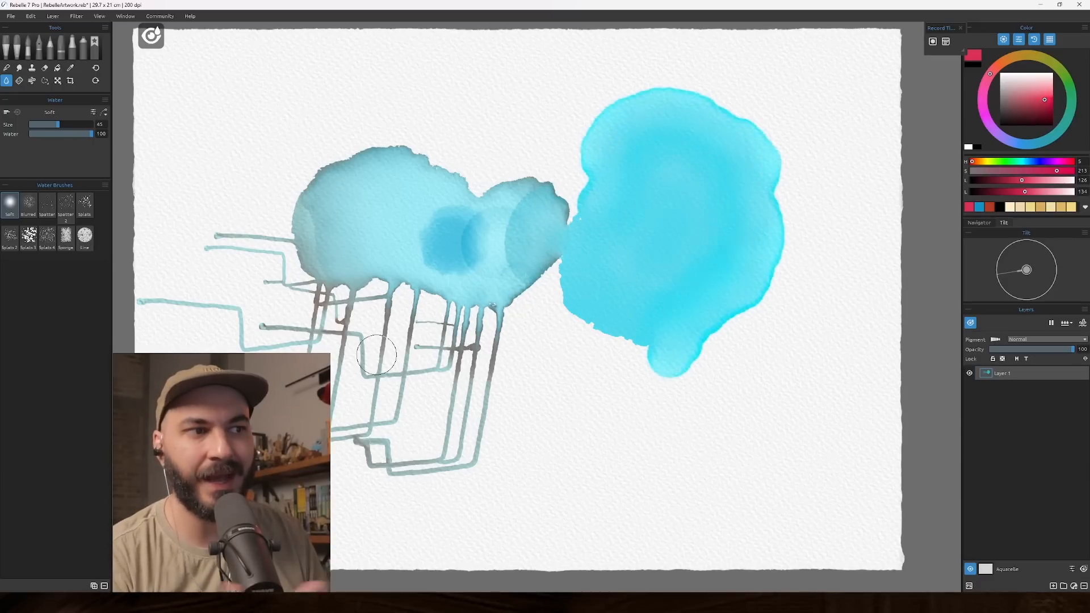
click(65, 203)
mouse_move(584, 151)
mouse_down()
mouse_move(518, 117)
mouse_move(565, 175)
mouse_up()
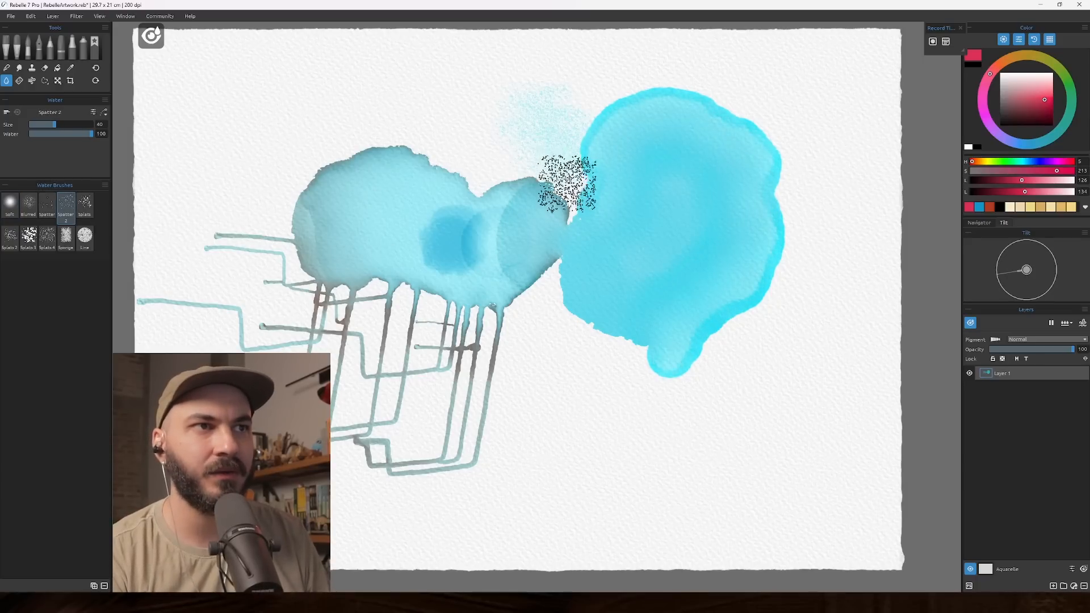
click(84, 236)
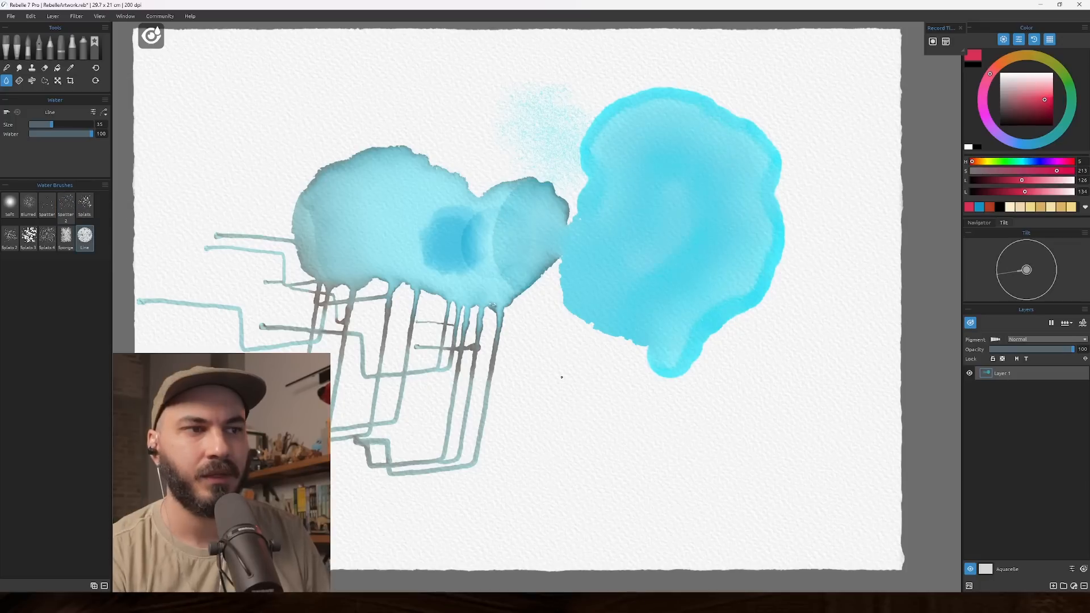
mouse_move(577, 367)
mouse_down()
mouse_move(599, 372)
mouse_move(561, 359)
mouse_move(556, 339)
mouse_move(620, 378)
mouse_move(599, 398)
mouse_move(531, 335)
mouse_move(542, 423)
mouse_move(626, 385)
mouse_move(672, 406)
mouse_up()
click(65, 235)
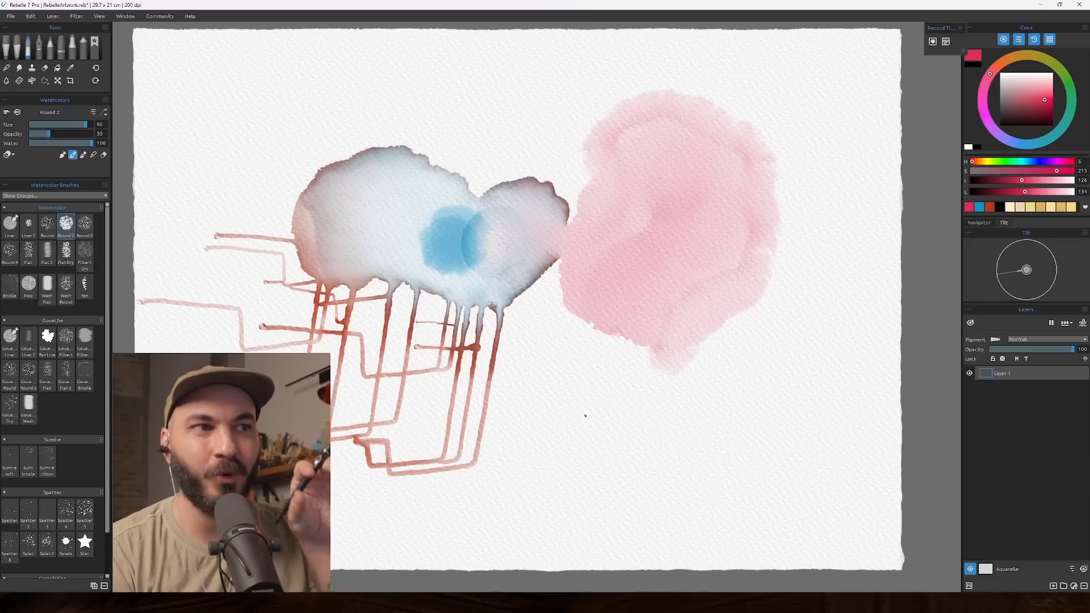
Step: Set the colour to violet and paint a smaller Round 2 watercolor wash just below the pink one
drag(1024, 148, 1000, 135)
click(1053, 98)
drag(565, 377, 564, 389)
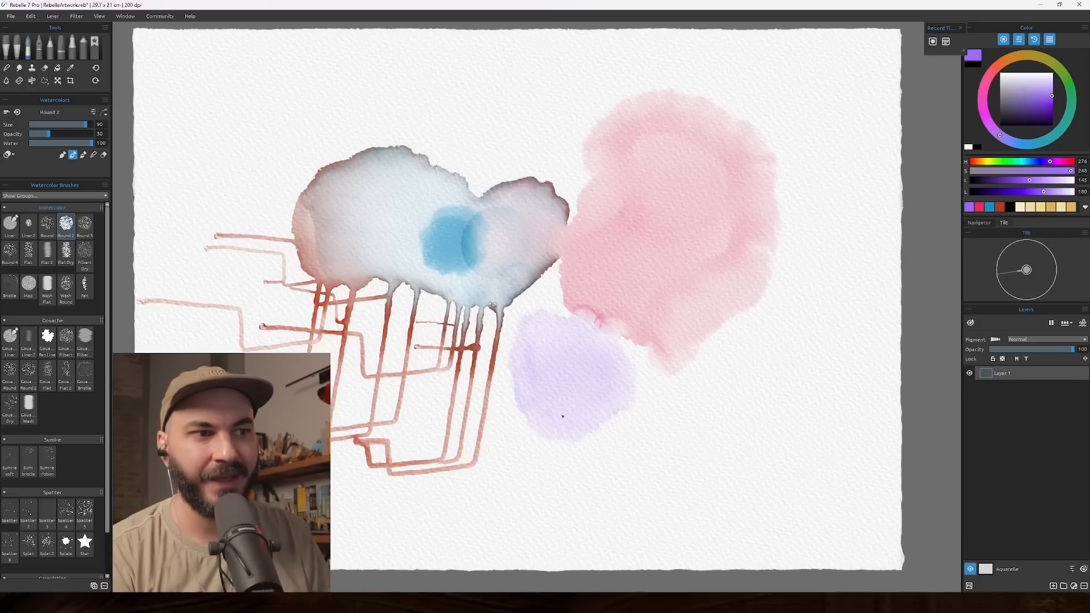
Step: Dry the violet wash's outer area with the Dry tool's Circle brush and the pink wash's lower part with the Texture brush
click(6, 81)
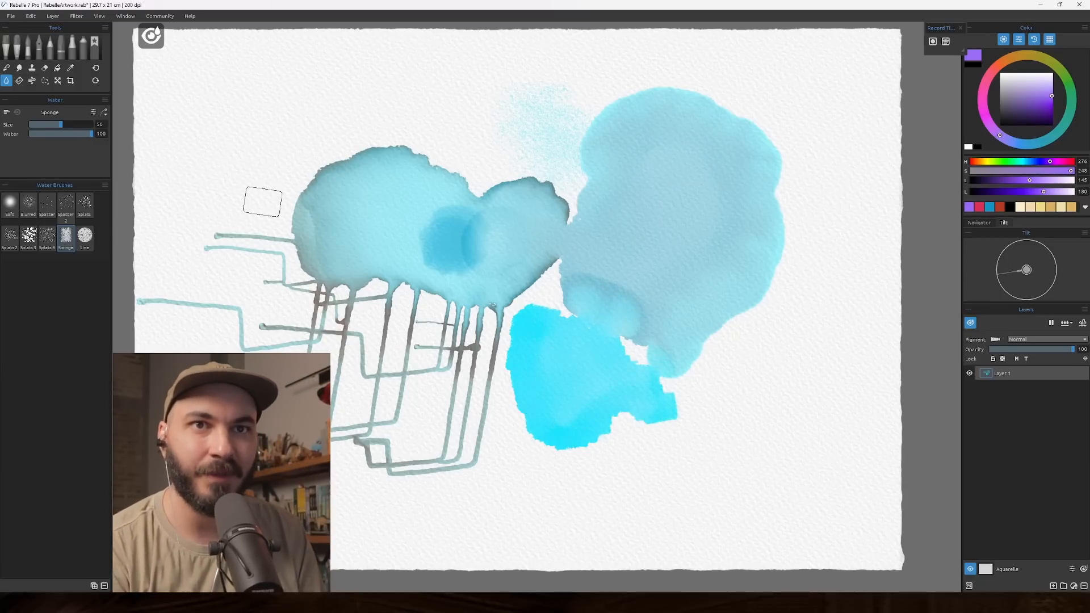
click(20, 81)
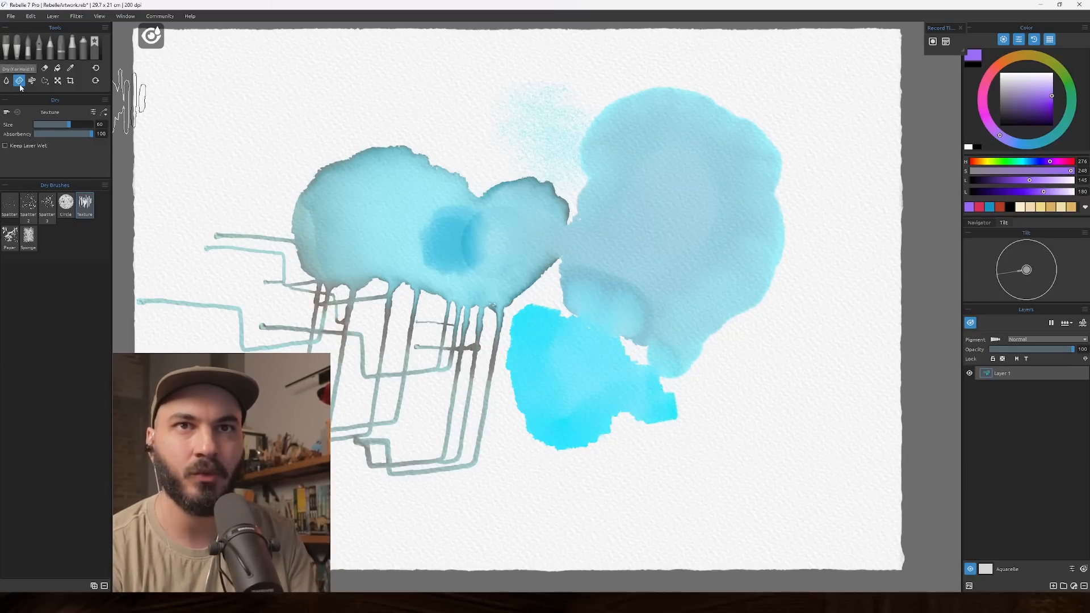
mouse_move(567, 352)
mouse_down()
mouse_move(545, 420)
mouse_move(564, 418)
mouse_move(574, 437)
mouse_move(567, 414)
mouse_move(634, 420)
mouse_move(673, 401)
mouse_move(630, 414)
mouse_move(639, 353)
mouse_move(629, 391)
mouse_move(618, 372)
mouse_move(559, 413)
mouse_move(518, 363)
mouse_move(529, 333)
mouse_move(540, 334)
mouse_move(530, 382)
mouse_move(608, 346)
mouse_move(572, 327)
mouse_move(531, 398)
mouse_move(548, 387)
mouse_move(564, 333)
mouse_up()
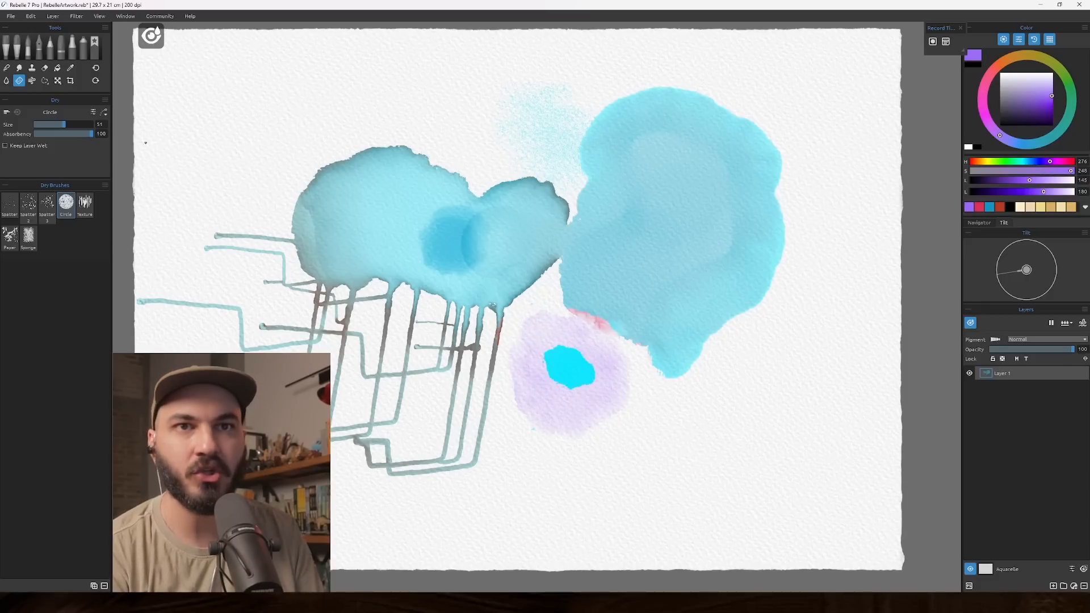
click(84, 202)
mouse_move(585, 317)
mouse_down()
mouse_move(695, 340)
mouse_move(630, 267)
mouse_move(601, 255)
mouse_move(730, 292)
mouse_move(761, 273)
mouse_up()
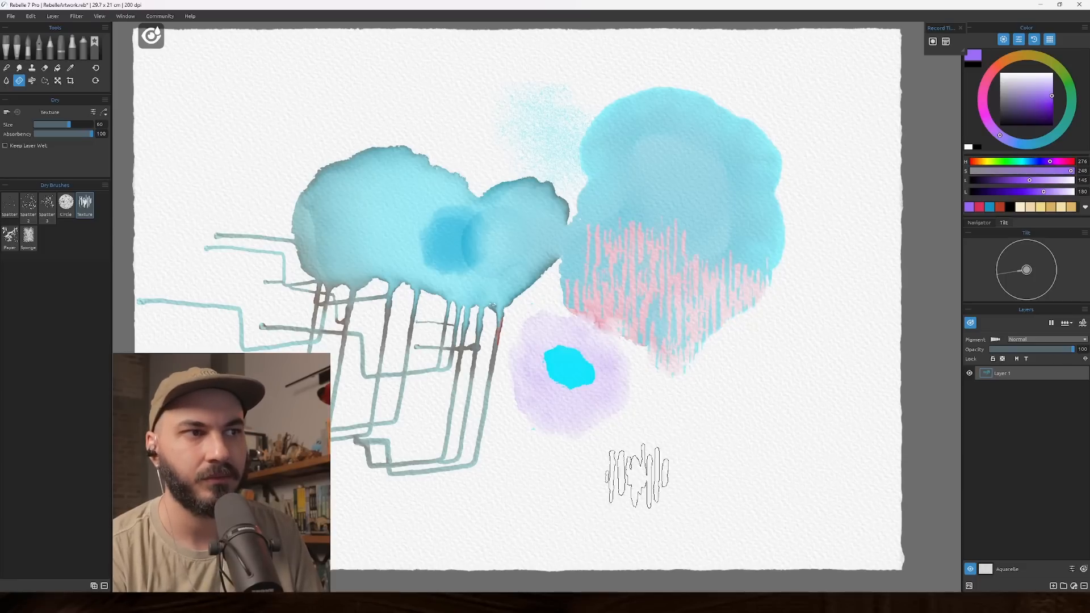
Step: Return to Watercolors with bright green, reduce the brush size to 20, and paint over the partly dried lower area of the pink wash
key(b)
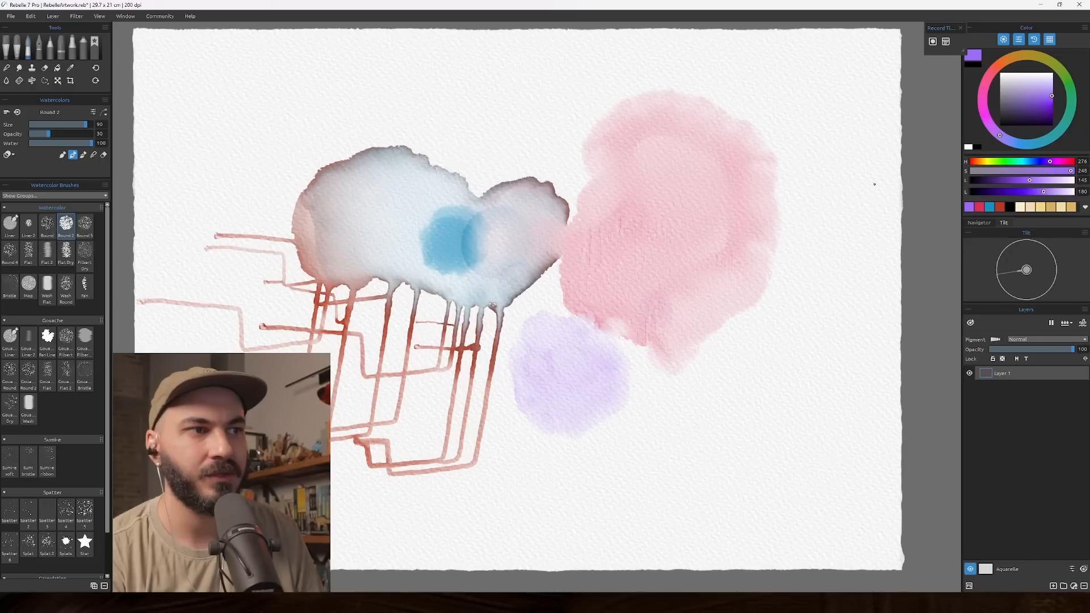
drag(1082, 101, 1068, 83)
drag(652, 306, 661, 291)
key(bracketleft)
key(bracketleft)
key(bracketleft)
key(bracketleft)
key(bracketleft)
key(bracketleft)
key(bracketleft)
key(bracketleft)
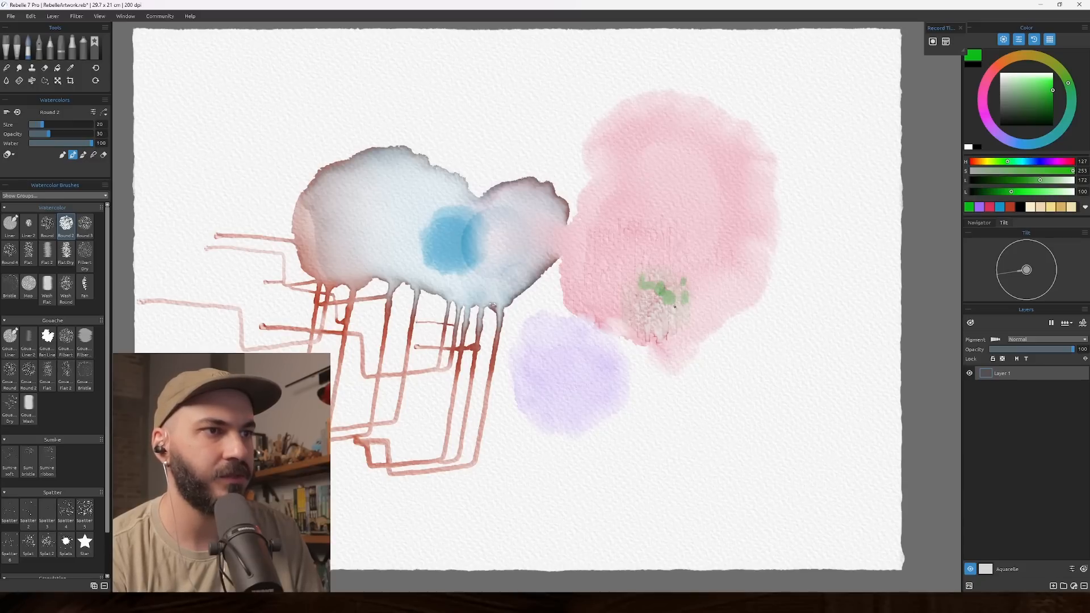
drag(670, 328, 638, 317)
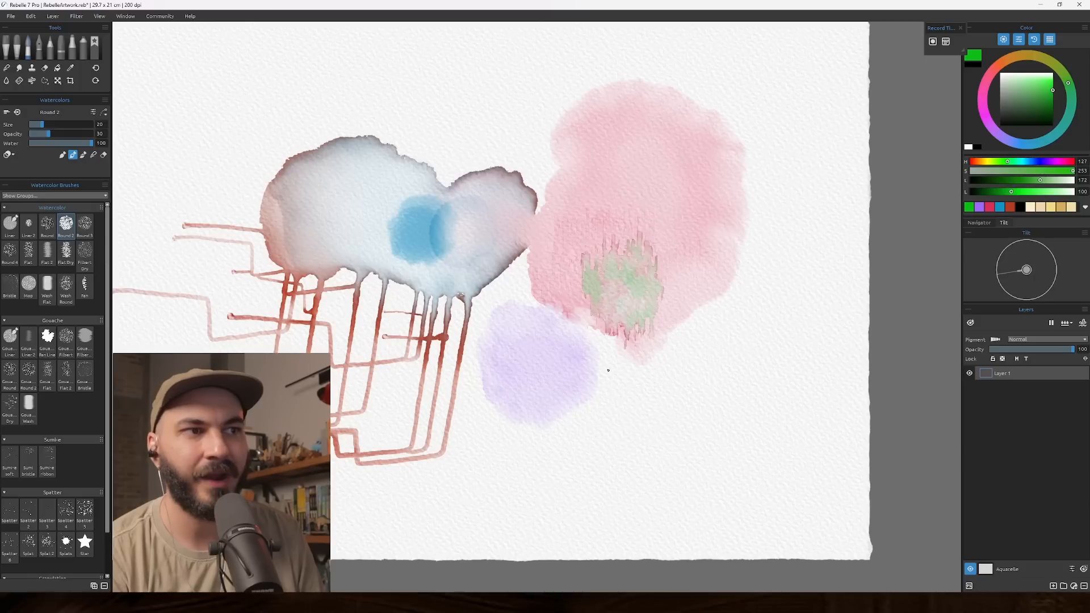
Step: Blow the wet green, pink and violet paint into streaks with the Blow tool at size 54, and inspect the wet areas with the Water tool
click(32, 82)
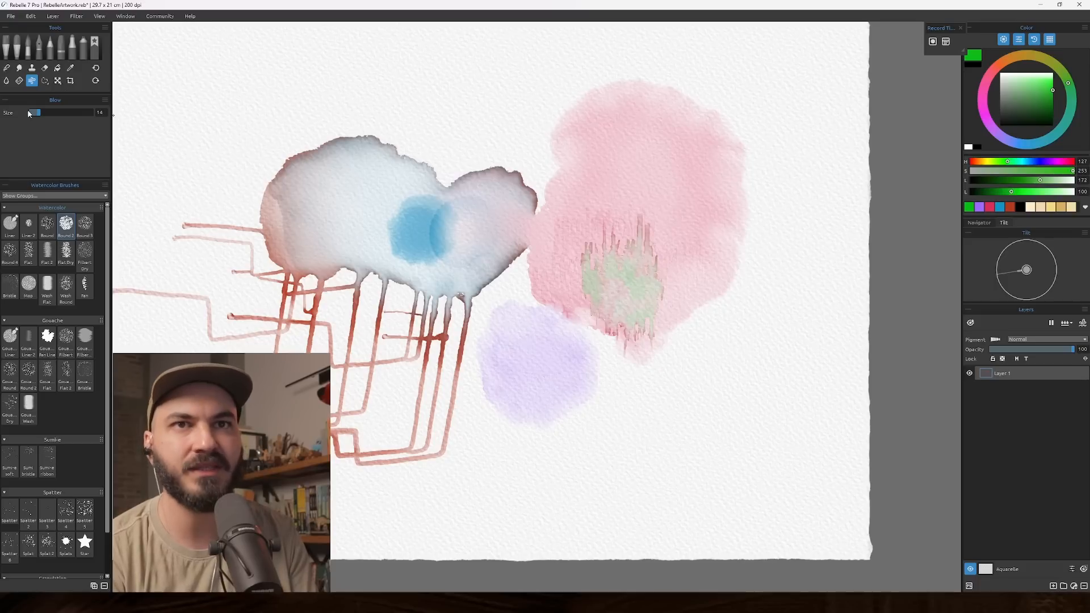
drag(38, 112, 63, 114)
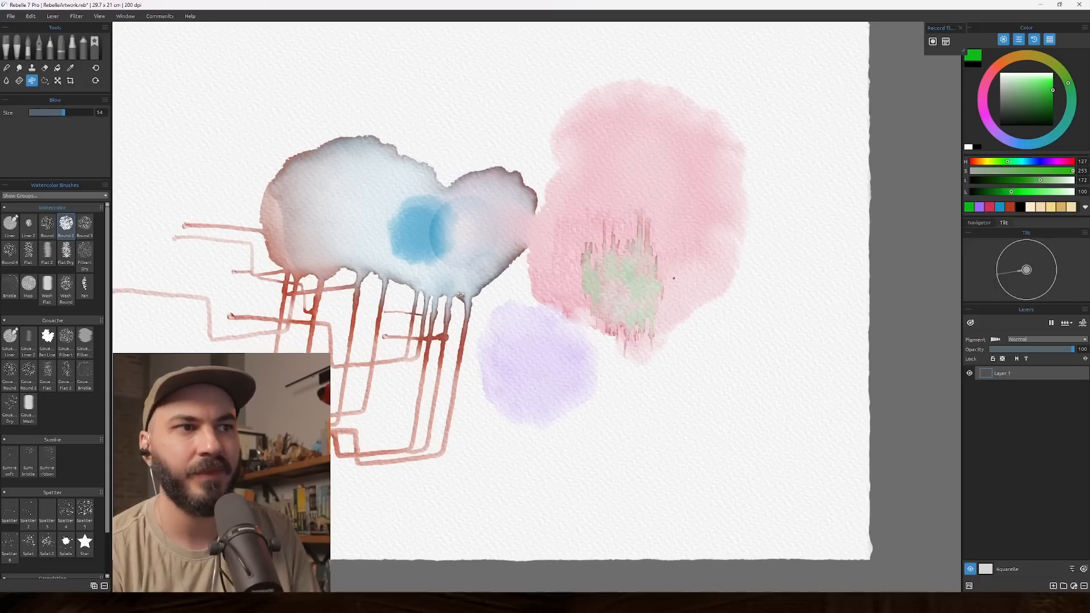
mouse_move(685, 285)
mouse_down()
mouse_move(640, 275)
mouse_move(516, 250)
mouse_up()
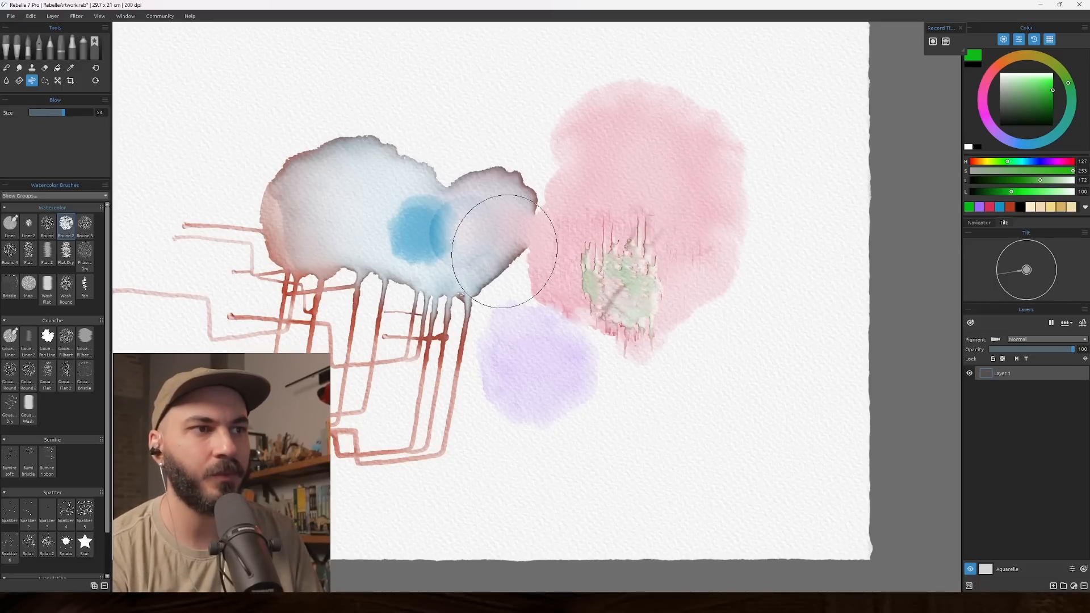
mouse_move(664, 318)
mouse_down()
mouse_move(592, 264)
mouse_move(563, 171)
mouse_move(607, 357)
mouse_move(655, 262)
mouse_move(761, 142)
mouse_move(553, 294)
mouse_move(634, 291)
mouse_move(690, 305)
mouse_move(558, 296)
mouse_move(746, 172)
mouse_move(760, 149)
mouse_move(650, 214)
mouse_move(637, 340)
mouse_up()
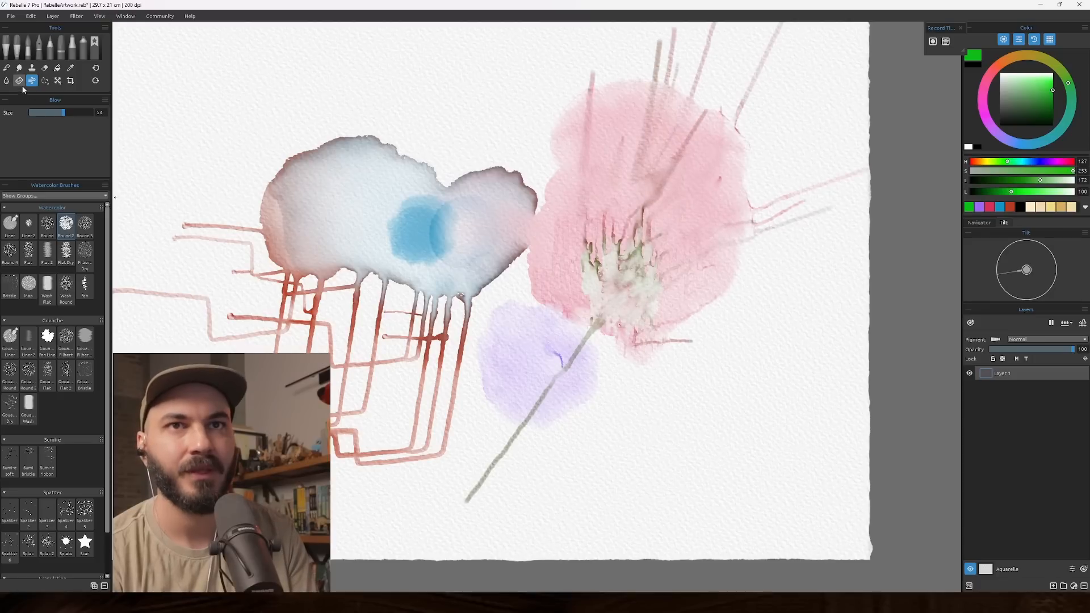
click(6, 81)
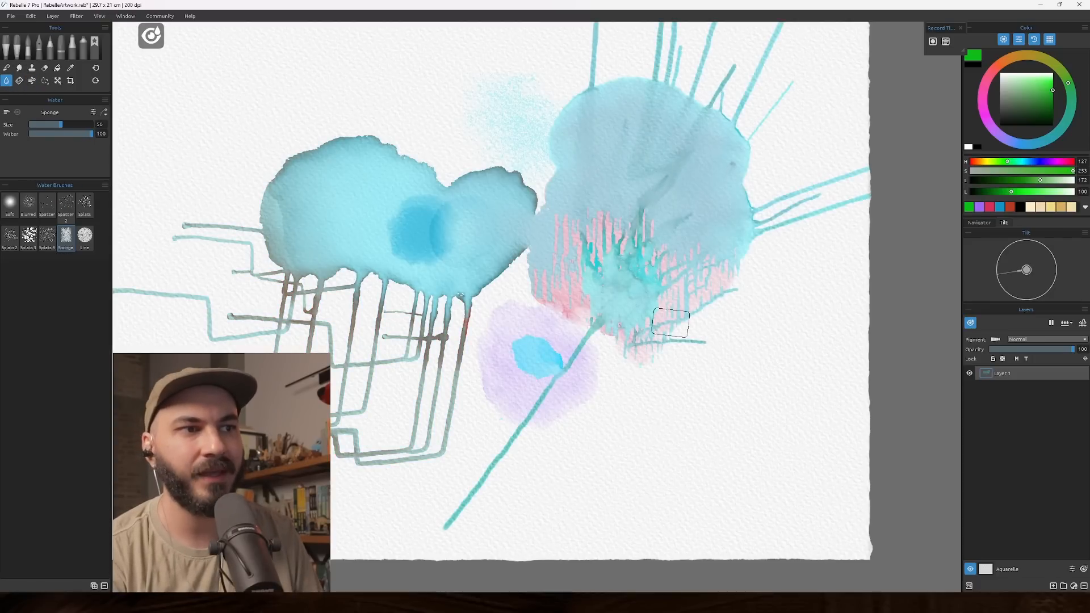
drag(471, 455, 501, 413)
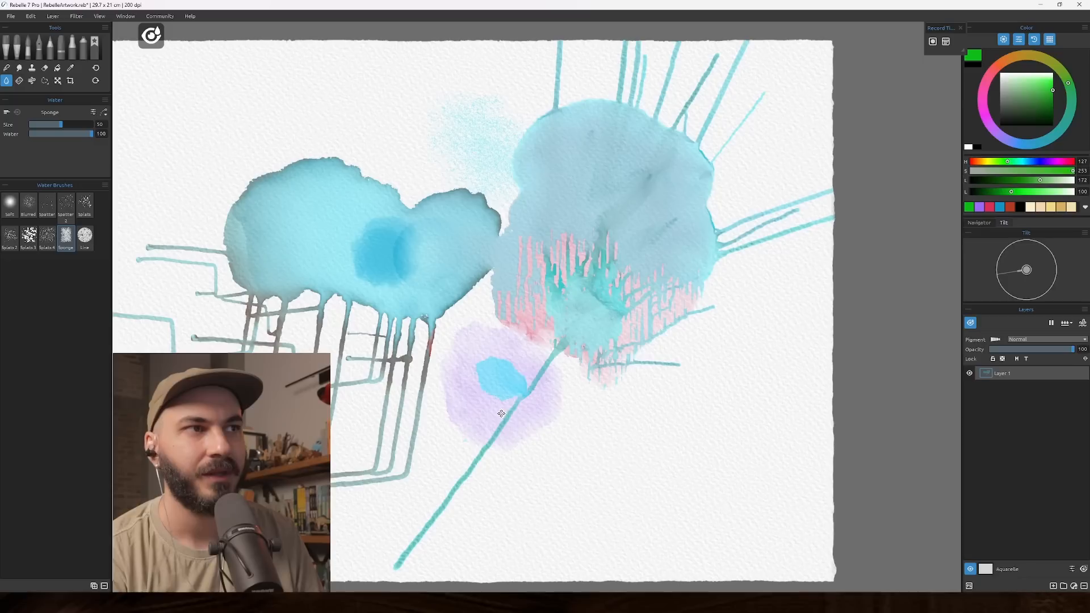
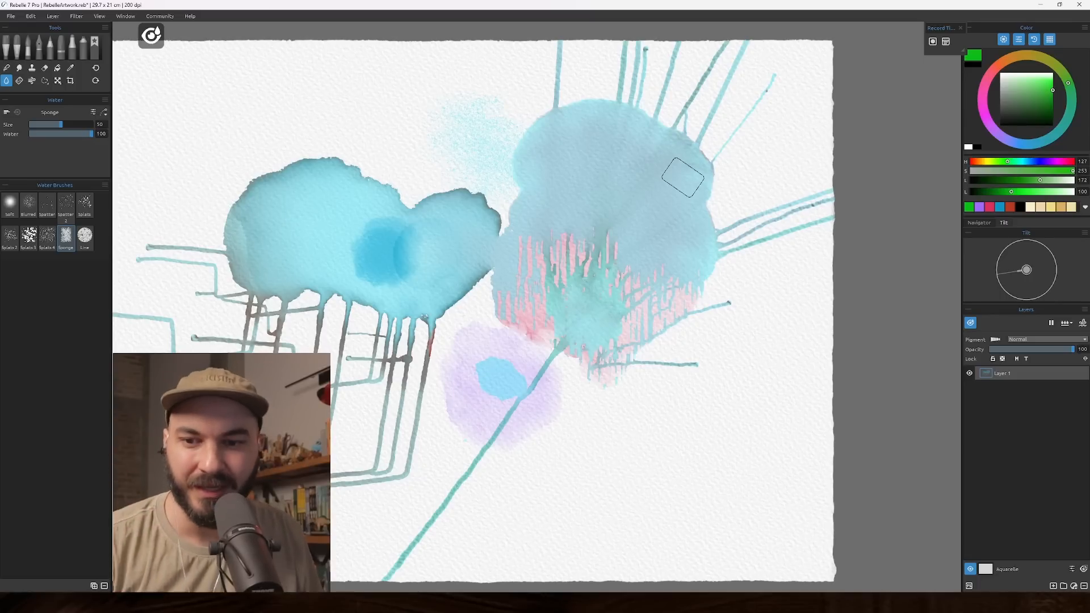
drag(511, 304, 548, 311)
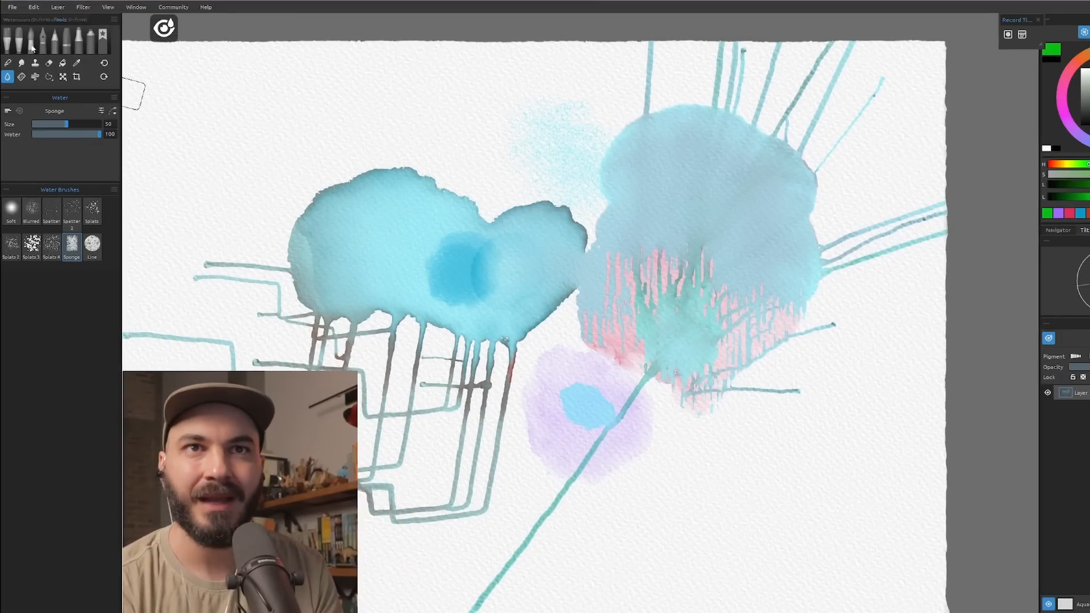
Step: Paint green ink strokes on the blank paper between the washes with the Inks tool's Brush 3 at size 15
click(43, 49)
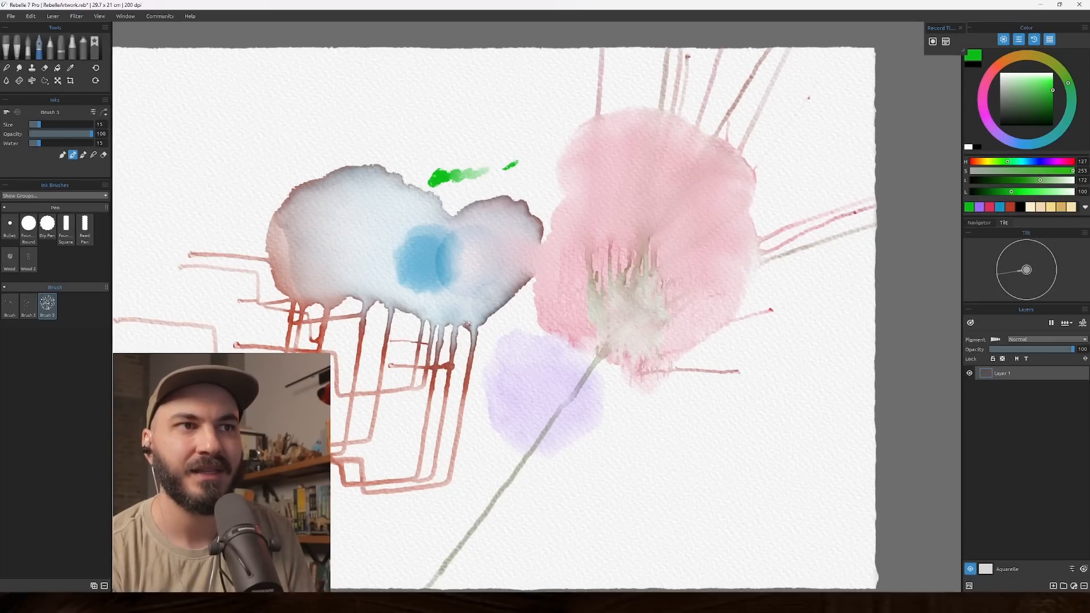
scroll(480, 166, up, 5)
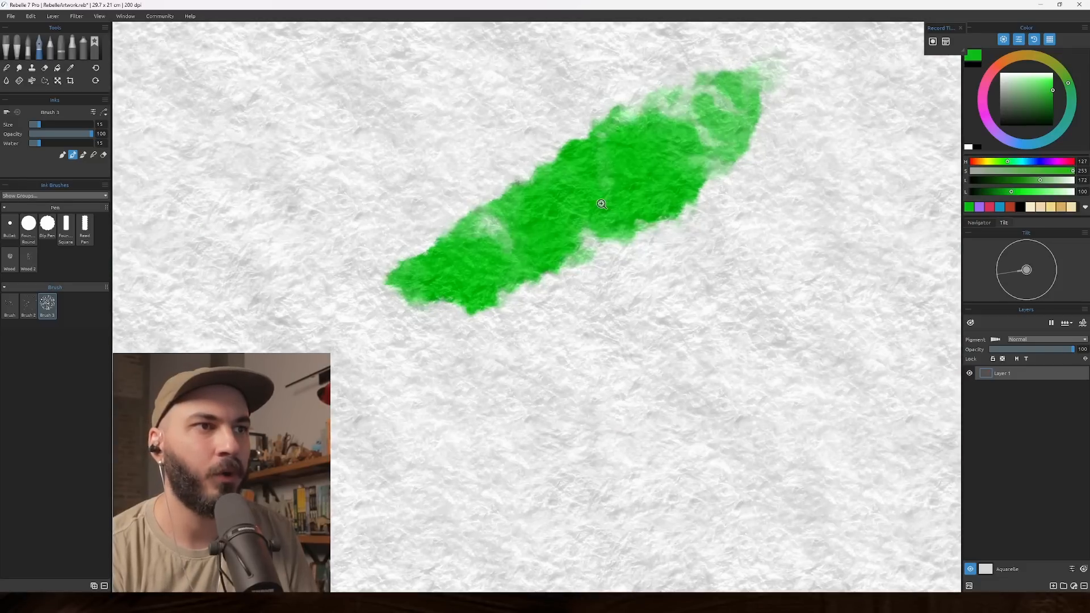
mouse_move(574, 365)
mouse_down()
mouse_move(658, 238)
mouse_move(568, 397)
mouse_move(602, 238)
mouse_up()
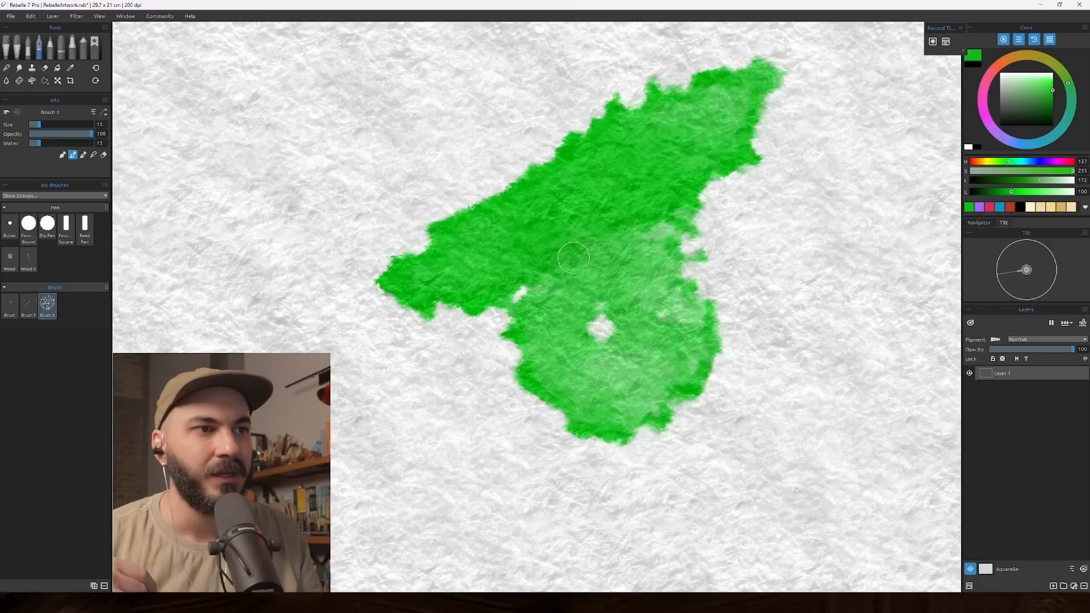
scroll(573, 251, down, 2)
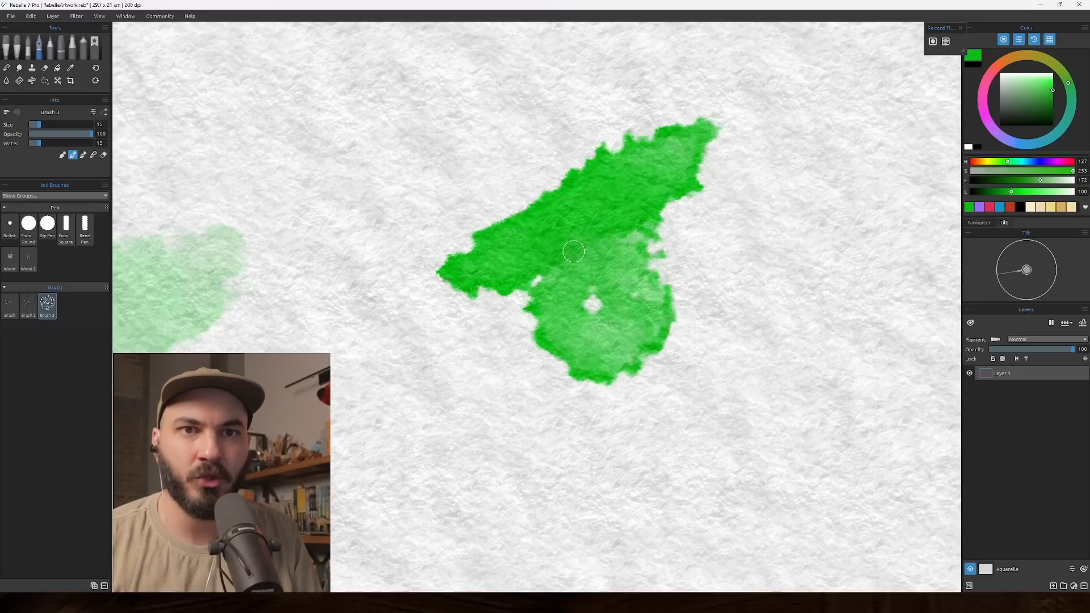
Step: Paint a solid green ink patch on the blank paper below the existing ink strokes with the Fountain Round pen at size 60
click(26, 230)
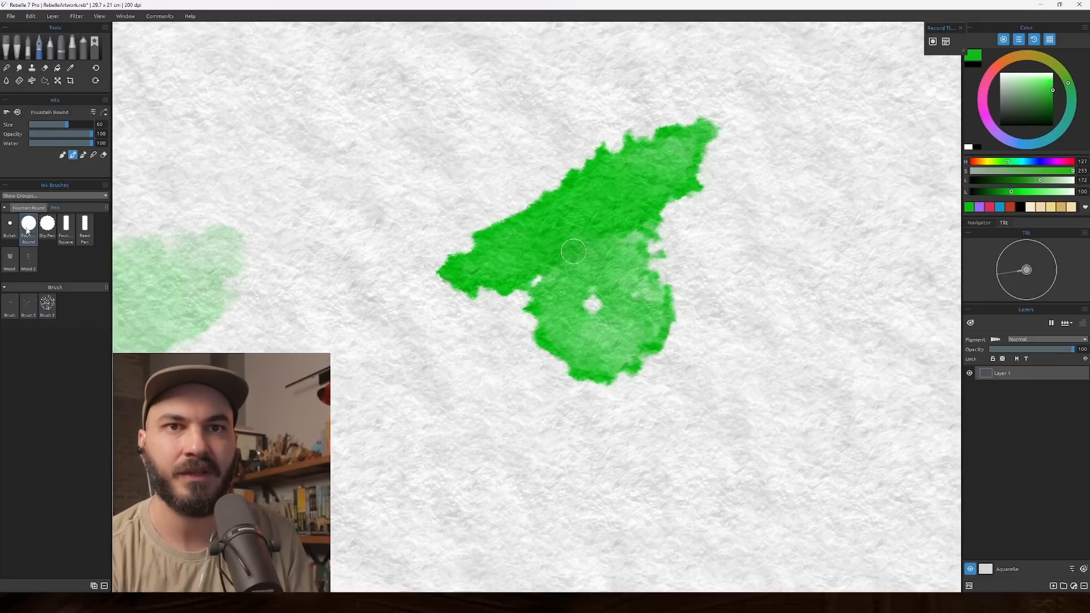
mouse_move(341, 340)
mouse_down()
mouse_move(351, 420)
mouse_move(420, 437)
mouse_up()
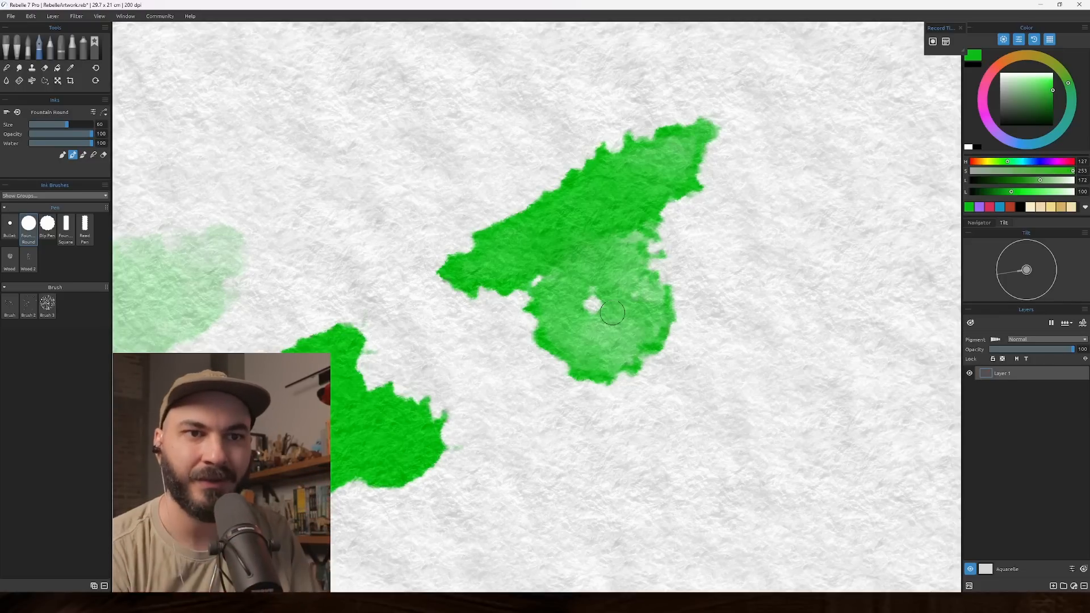
drag(262, 318, 296, 290)
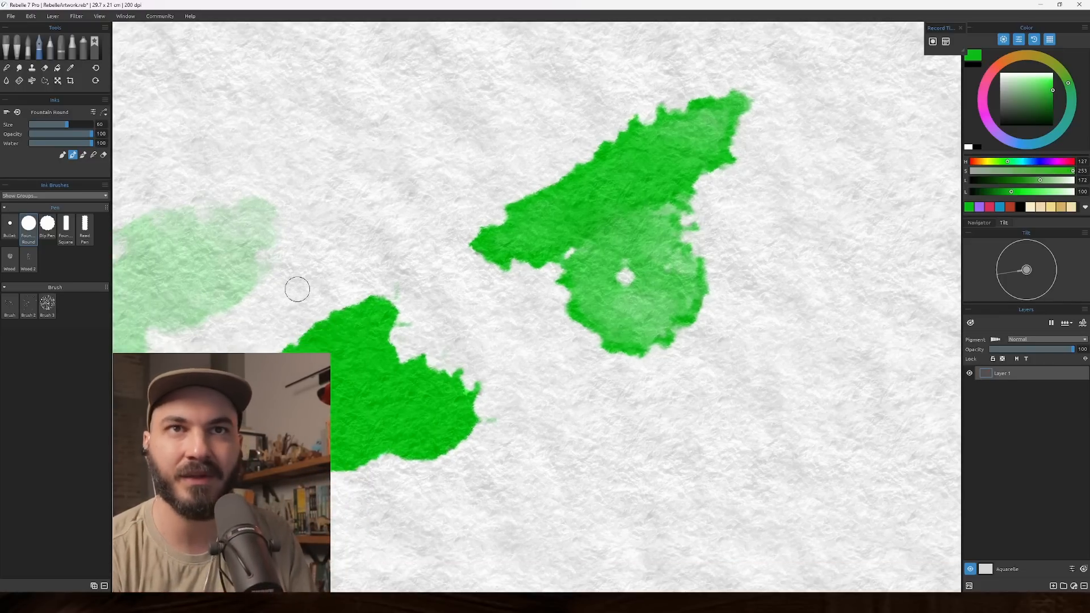
Step: Shade a black patch on the Aquarelle paper above the green ink with the Charcoal Flat pencil at size 20, darkening part of it
click(51, 51)
drag(276, 219, 381, 355)
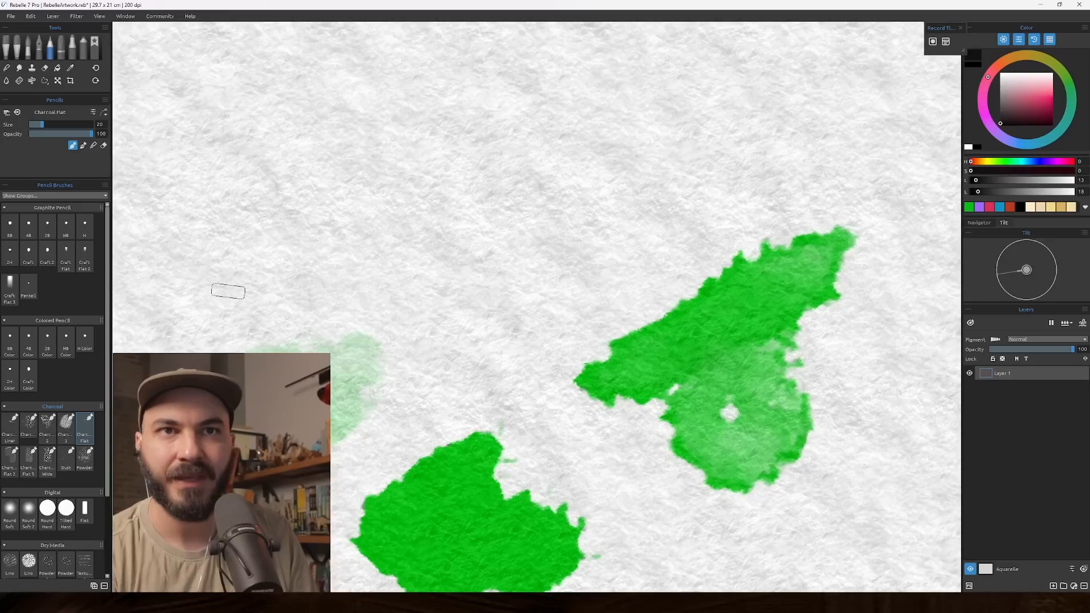
mouse_move(362, 177)
mouse_down()
mouse_move(345, 261)
mouse_move(438, 328)
mouse_move(637, 168)
mouse_move(351, 170)
mouse_move(244, 259)
mouse_move(170, 187)
mouse_up()
mouse_move(222, 101)
mouse_down()
mouse_move(346, 217)
mouse_move(382, 160)
mouse_move(499, 142)
mouse_move(630, 164)
mouse_up()
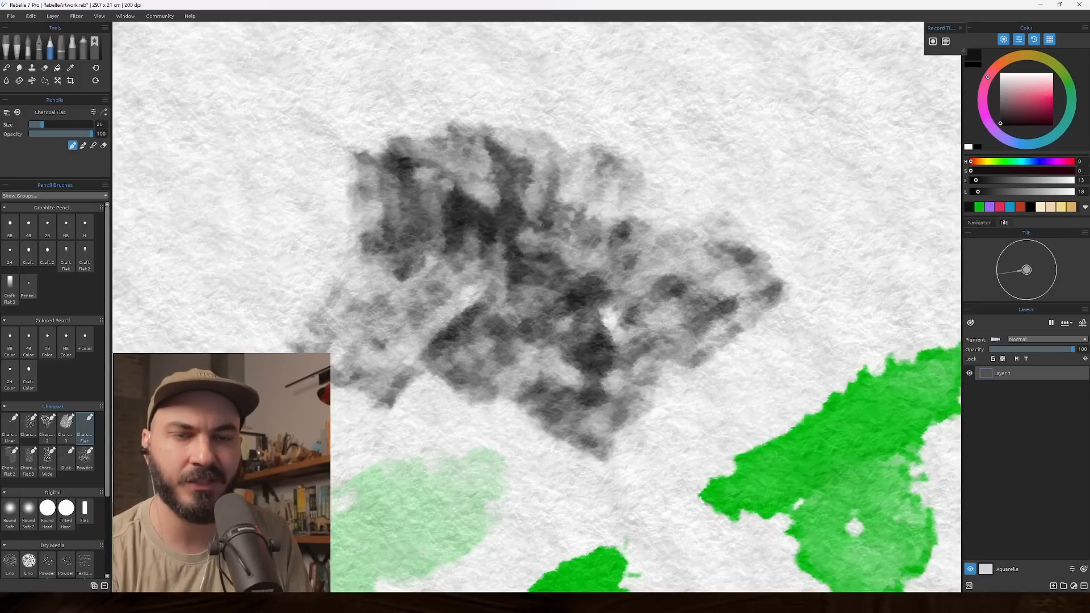
mouse_move(606, 227)
mouse_down()
mouse_move(669, 187)
mouse_move(607, 231)
mouse_move(632, 190)
mouse_move(623, 290)
mouse_up()
Step: Change the canvas texture to CA01 Canvas and shade a new charcoal patch above the first one
scroll(622, 289, down, 5)
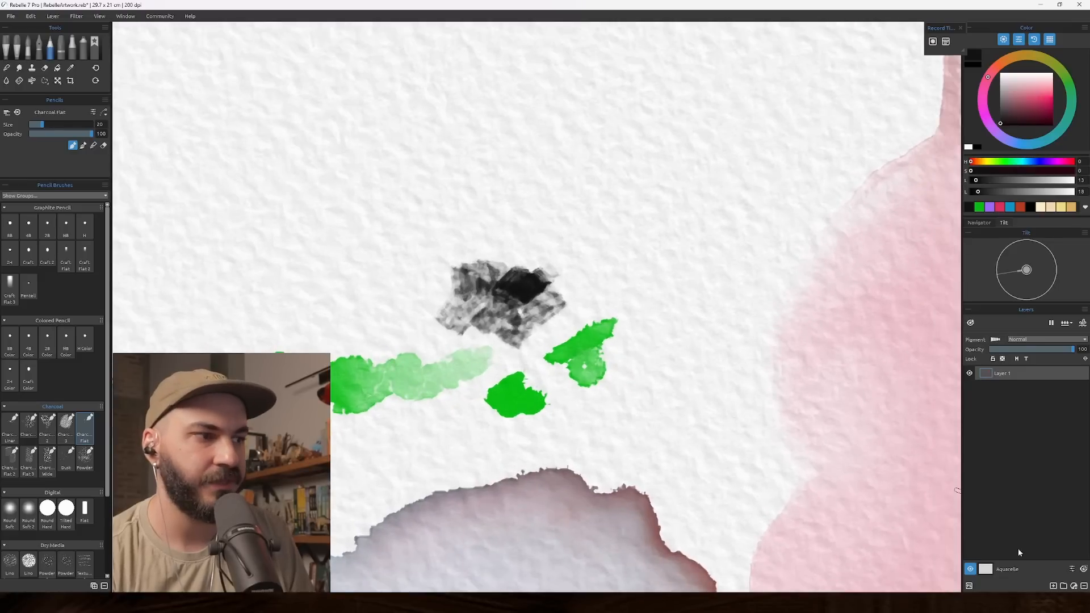
click(985, 568)
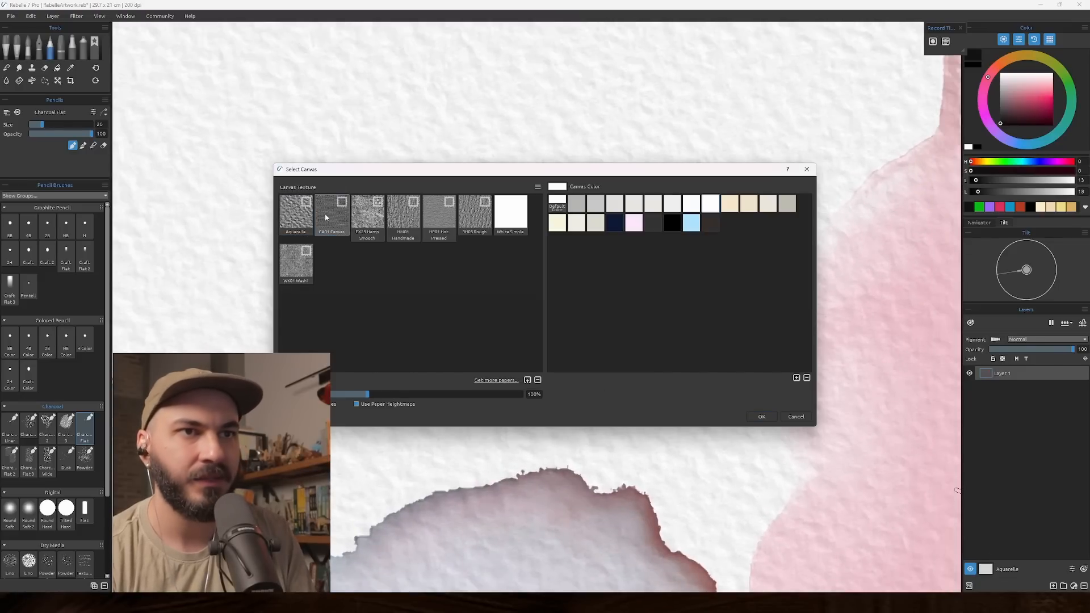
mouse_move(558, 256)
mouse_down()
mouse_move(582, 281)
mouse_move(610, 238)
mouse_move(607, 295)
mouse_move(539, 227)
mouse_move(570, 207)
mouse_move(617, 239)
mouse_move(650, 286)
mouse_move(531, 224)
mouse_move(474, 241)
mouse_move(544, 195)
mouse_move(613, 219)
mouse_move(590, 263)
mouse_move(618, 272)
mouse_move(653, 233)
mouse_move(726, 202)
mouse_move(681, 244)
mouse_move(699, 255)
mouse_move(669, 284)
mouse_move(620, 244)
mouse_up()
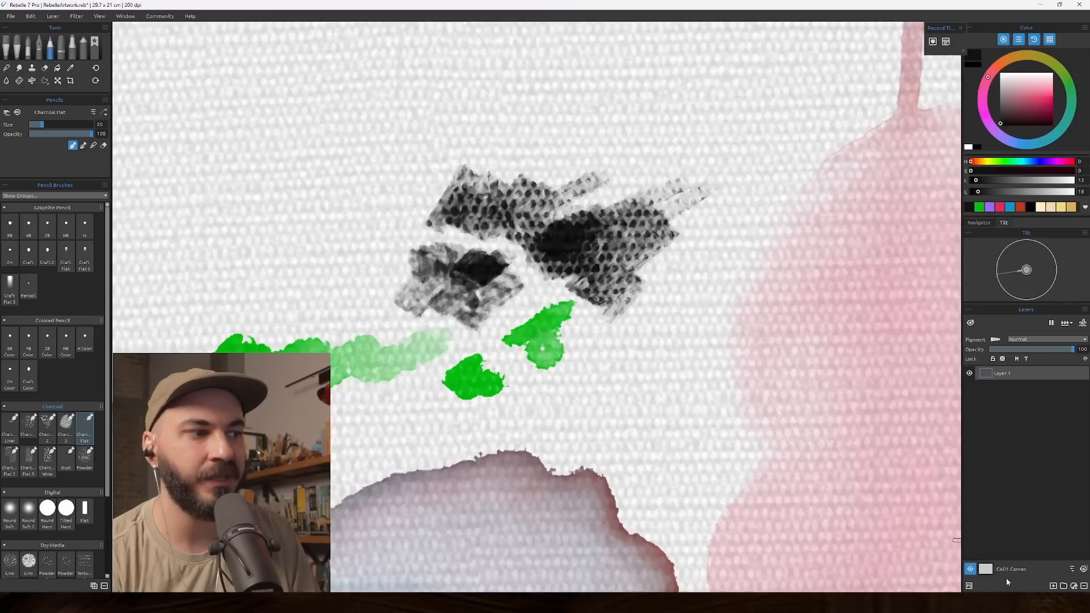
Step: Change the canvas texture to EX25 Hemp Smooth and shade charcoal patches above the others, making the largest with brush size 70
click(983, 569)
click(375, 227)
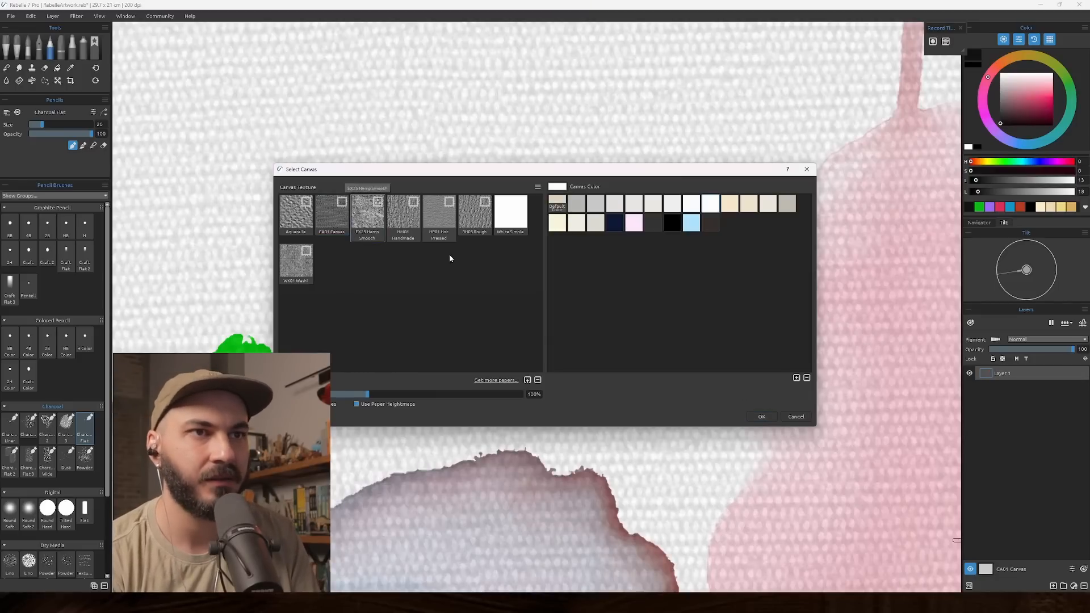
click(761, 417)
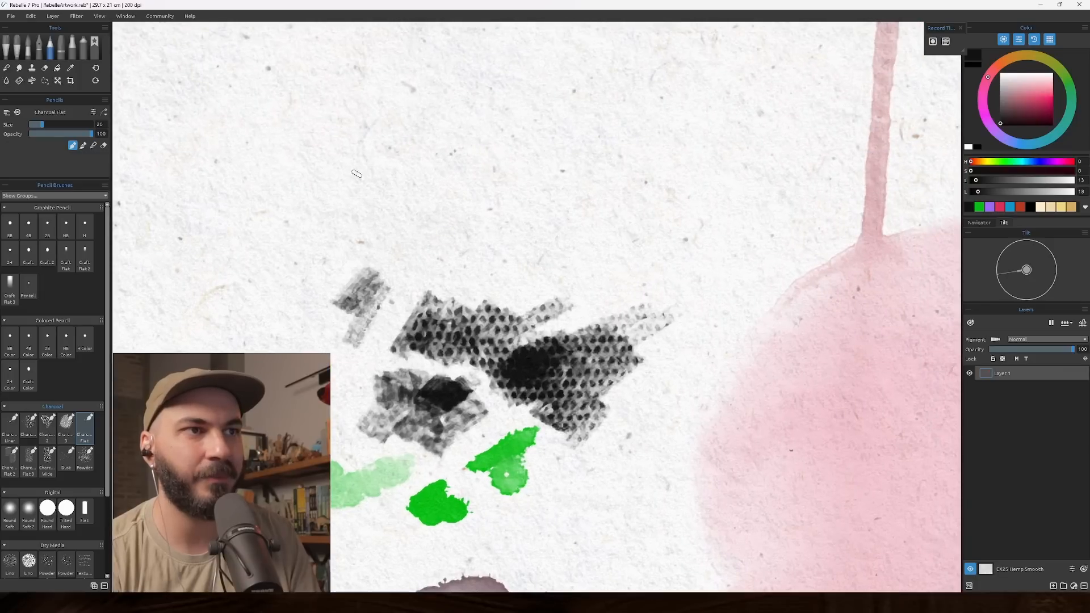
mouse_move(353, 243)
mouse_down()
mouse_move(395, 302)
mouse_move(402, 272)
mouse_move(422, 255)
mouse_move(420, 287)
mouse_move(472, 234)
mouse_move(454, 276)
mouse_move(483, 165)
mouse_up()
mouse_move(344, 196)
mouse_down()
mouse_move(352, 255)
mouse_move(414, 202)
mouse_move(386, 209)
mouse_move(307, 301)
mouse_move(391, 224)
mouse_up()
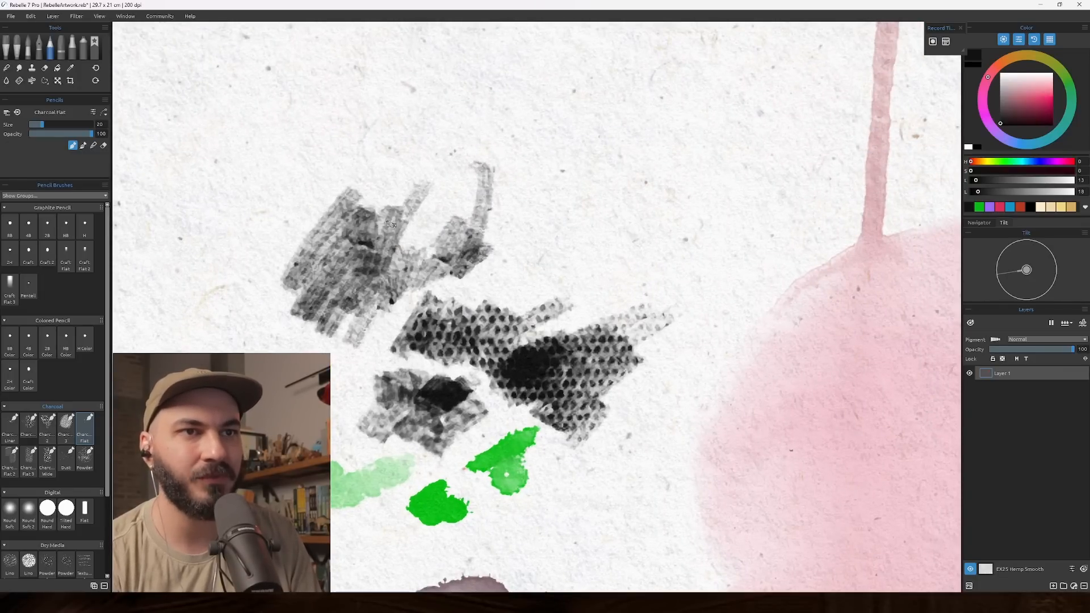
mouse_move(634, 230)
mouse_down()
mouse_move(591, 214)
mouse_move(700, 117)
mouse_move(595, 227)
mouse_move(700, 239)
mouse_move(568, 85)
mouse_move(448, 51)
mouse_up()
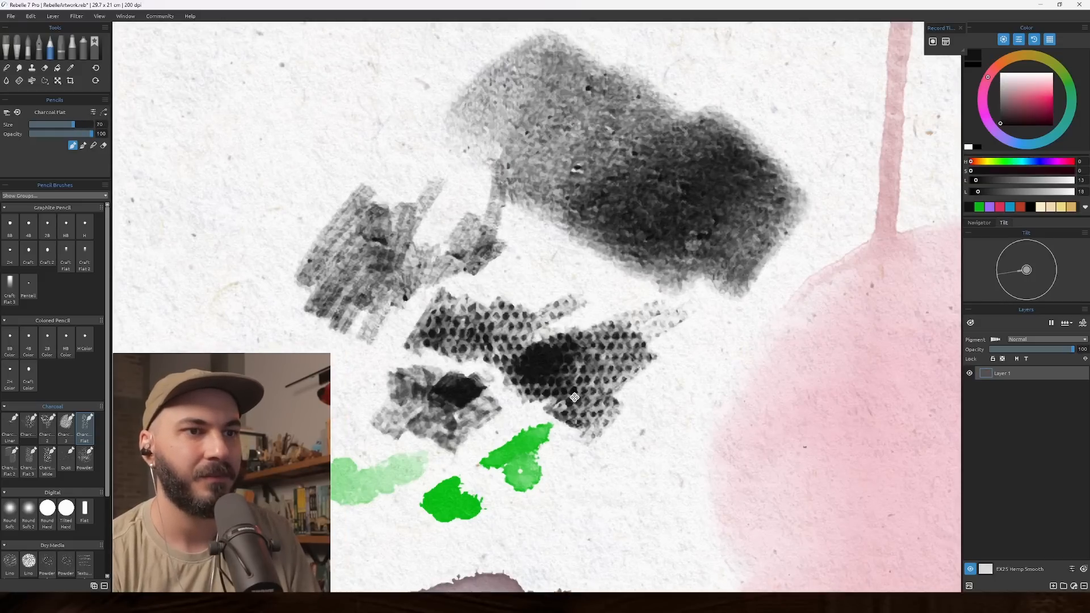
Step: Change the canvas texture to WK01 Washi and shade a broad charcoal area on the blank paper beside the earlier patches
drag(598, 407, 671, 402)
click(986, 568)
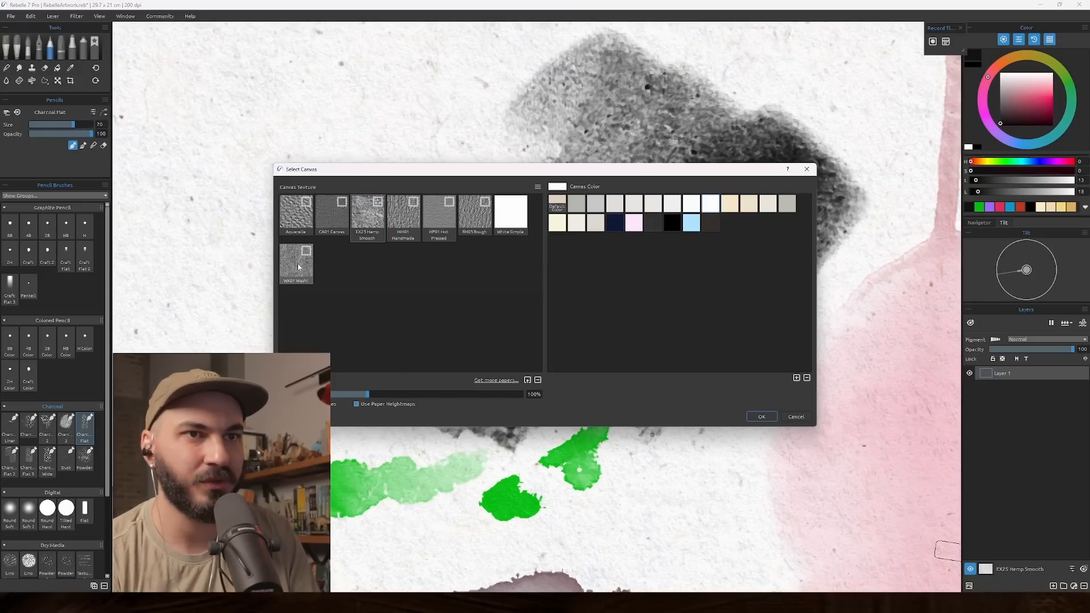
click(762, 418)
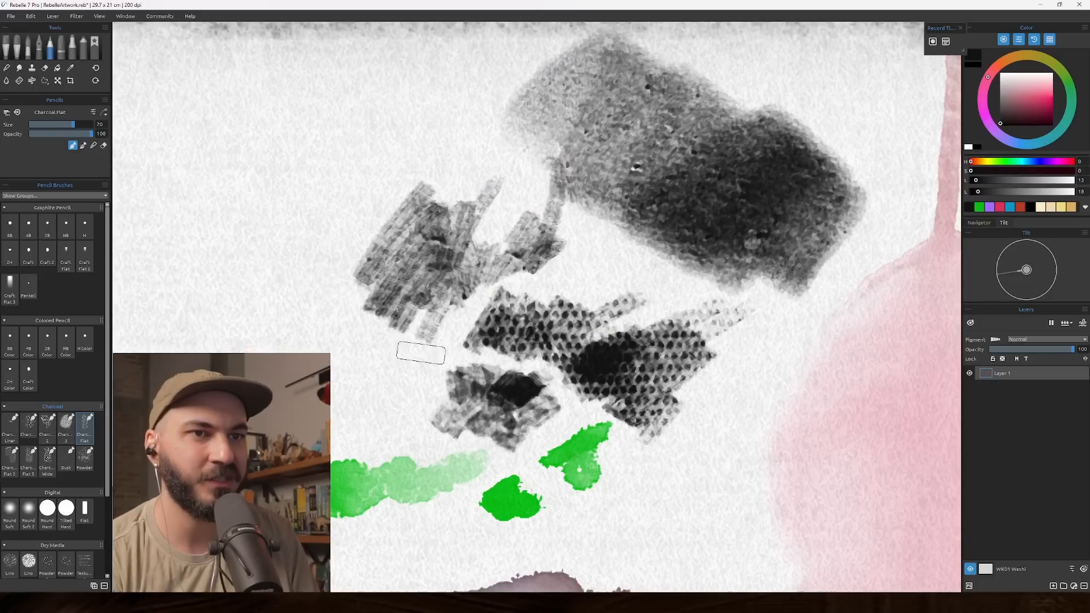
mouse_move(287, 214)
mouse_down()
mouse_move(262, 301)
mouse_move(227, 335)
mouse_move(312, 171)
mouse_move(227, 188)
mouse_up()
drag(308, 227, 421, 240)
mouse_move(319, 186)
mouse_down()
mouse_move(365, 181)
mouse_move(340, 234)
mouse_move(291, 277)
mouse_move(390, 192)
mouse_move(414, 228)
mouse_move(452, 211)
mouse_move(539, 95)
mouse_up()
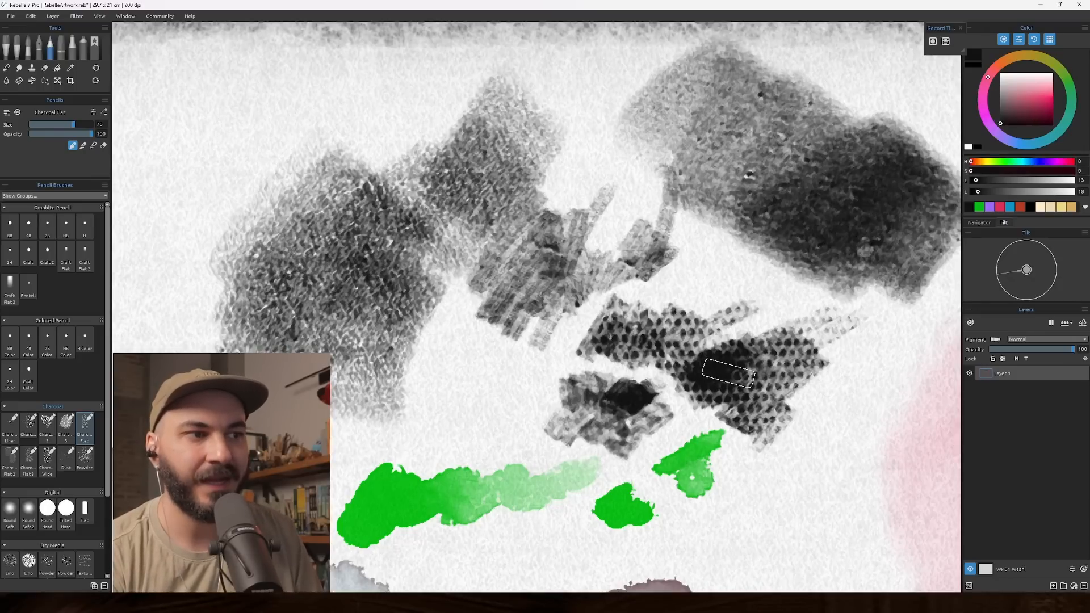
Step: Reduce the Charcoal Flat brush to size 16 and work crimson strokes into the charcoal area on the Washi texture
key(bracketleft)
key(bracketleft)
key(bracketleft)
key(bracketleft)
key(bracketleft)
key(bracketleft)
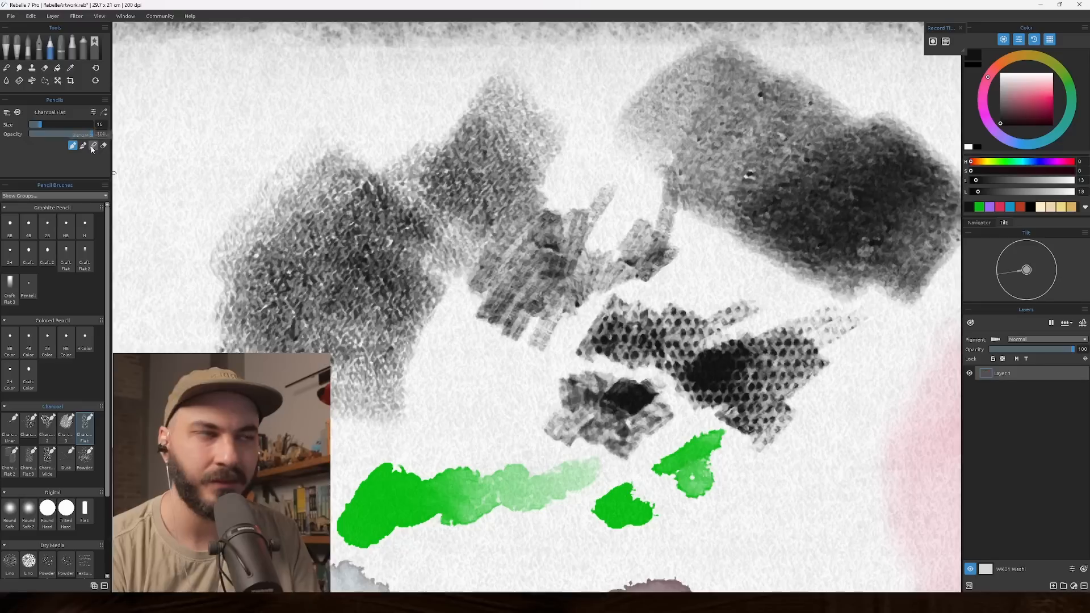
click(83, 145)
drag(410, 295, 390, 315)
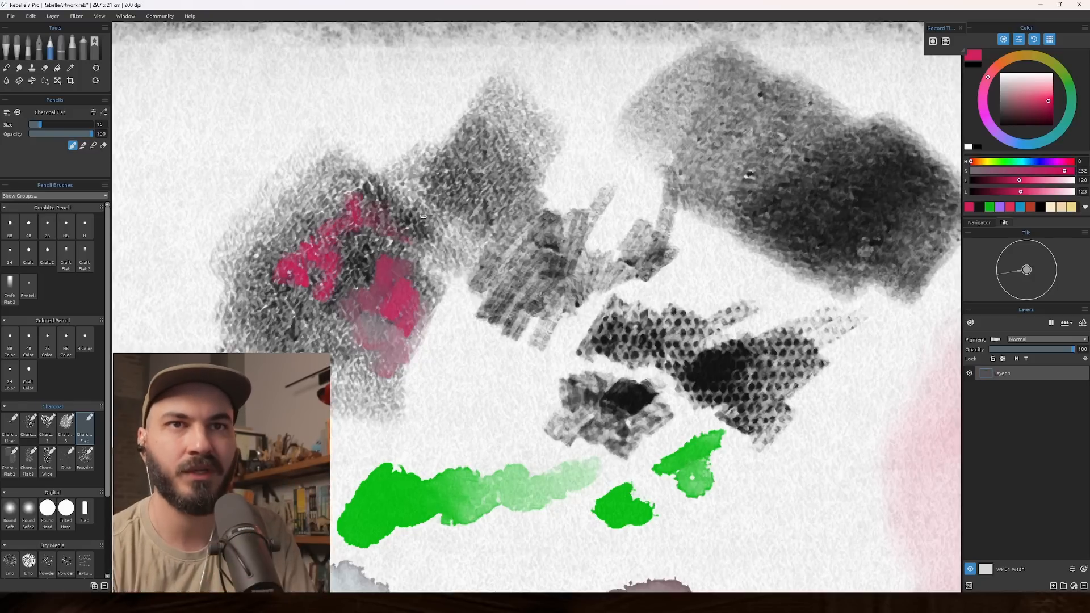
Step: With blue as the colour, smudge the crimson-marked charcoal in the Charcoal Flat brush's blend mode and erase a spot in its erase mode
click(93, 146)
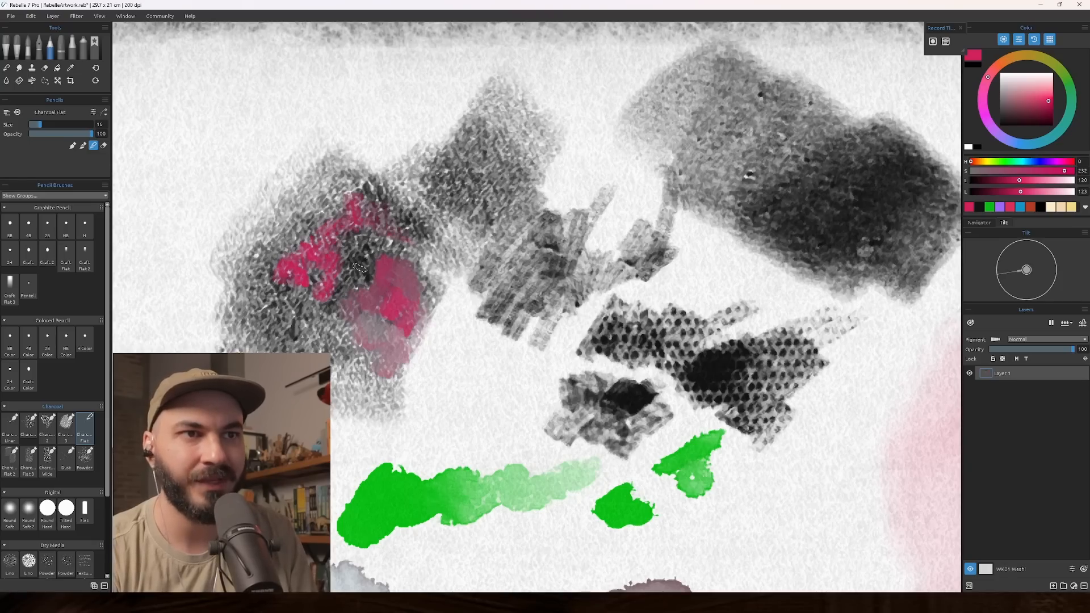
click(1036, 144)
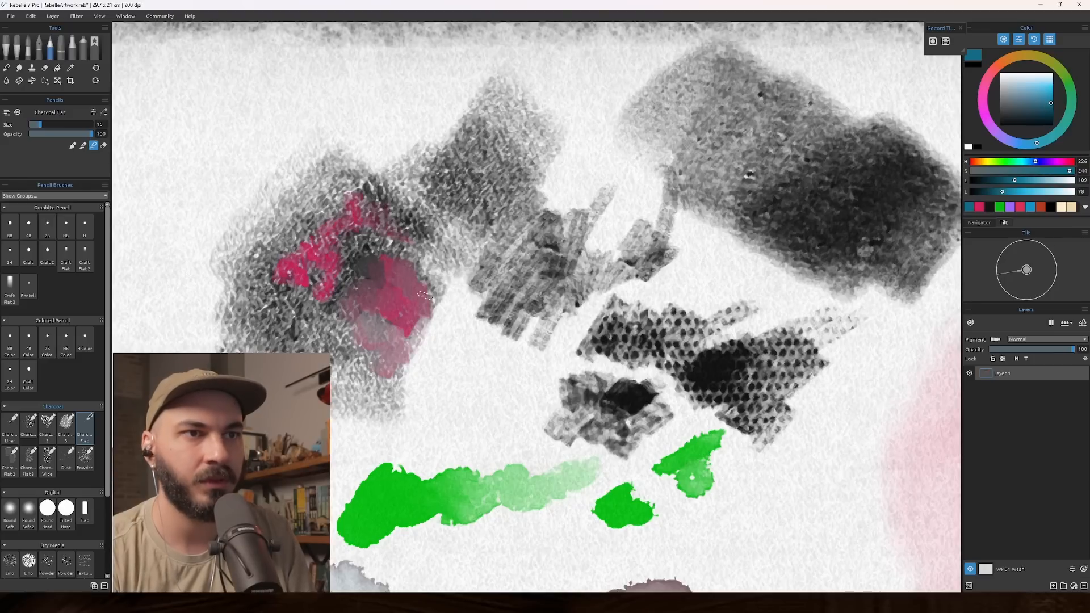
click(1046, 95)
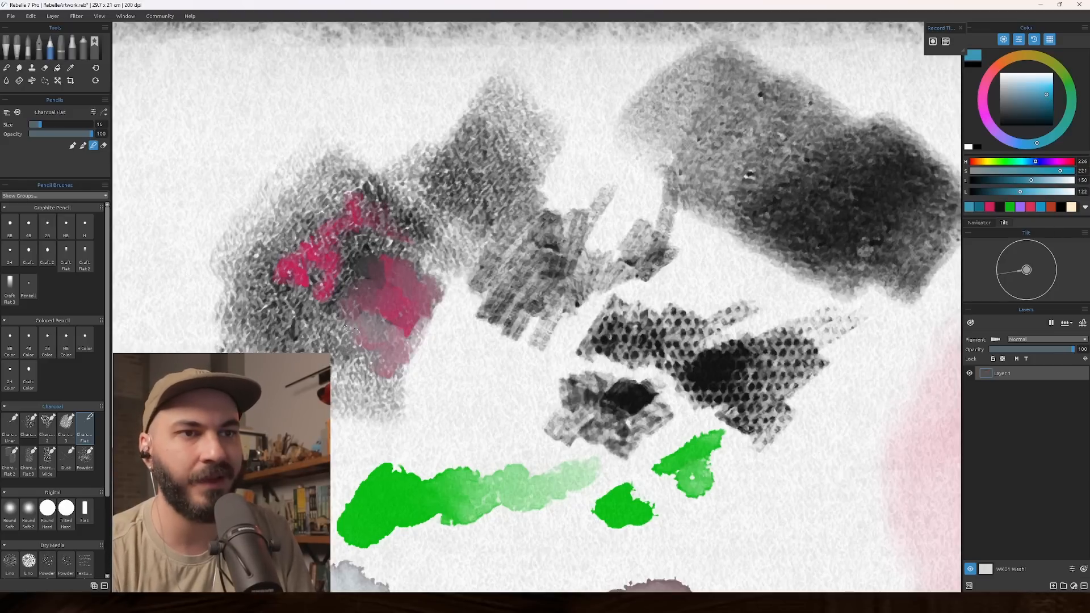
click(104, 146)
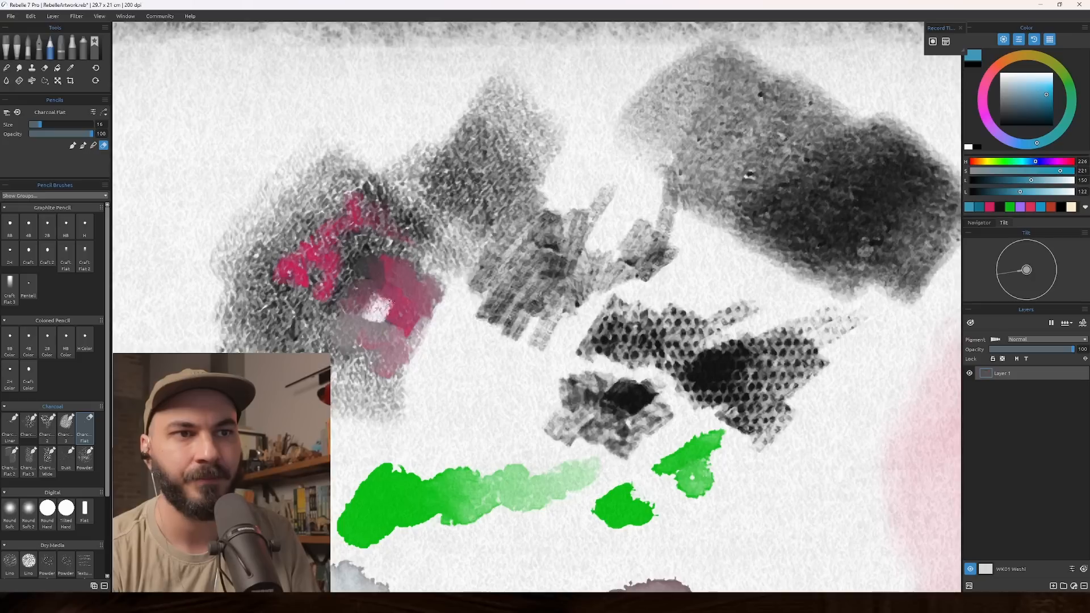
mouse_move(393, 325)
mouse_down()
mouse_move(390, 313)
mouse_move(357, 310)
mouse_up()
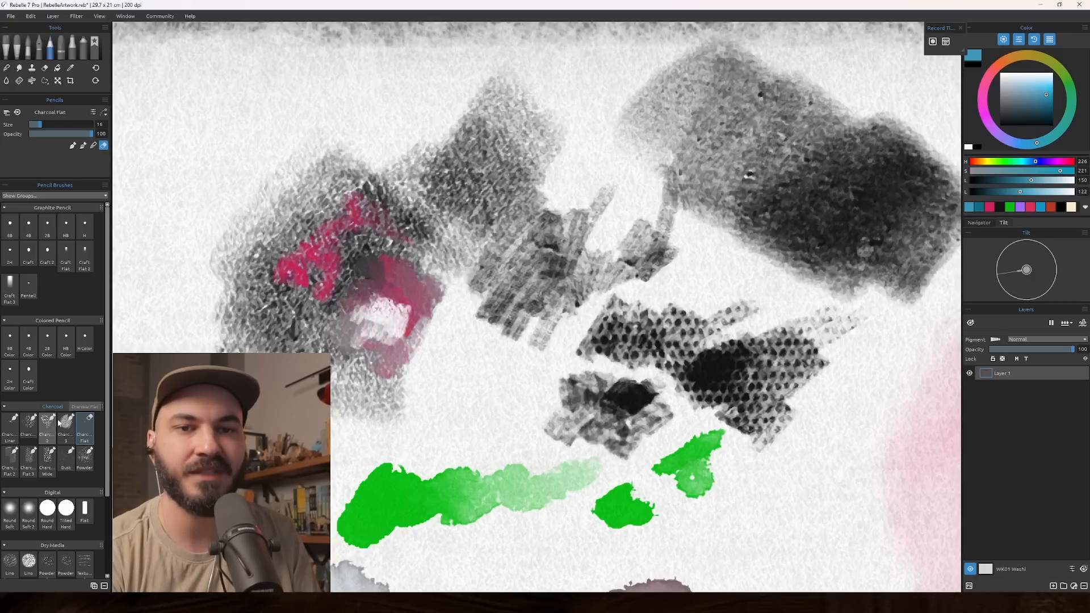
Step: Try erasing part of the crimson-marked charcoal with the Eraser tool's Square Medium brush at size 30, and undo it
key(e)
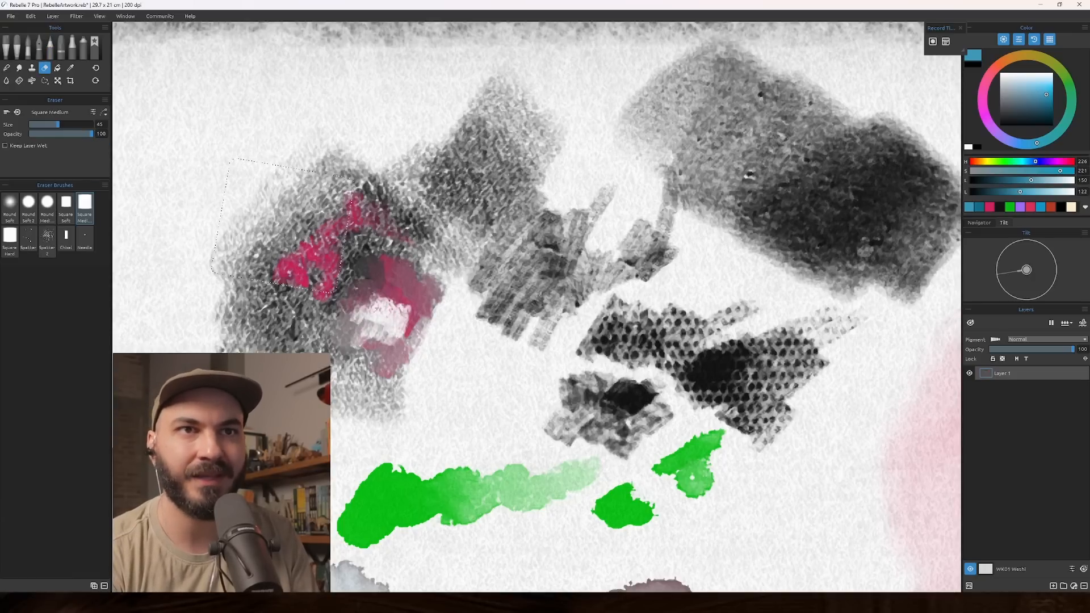
key(bracketleft)
key(bracketleft)
key(bracketleft)
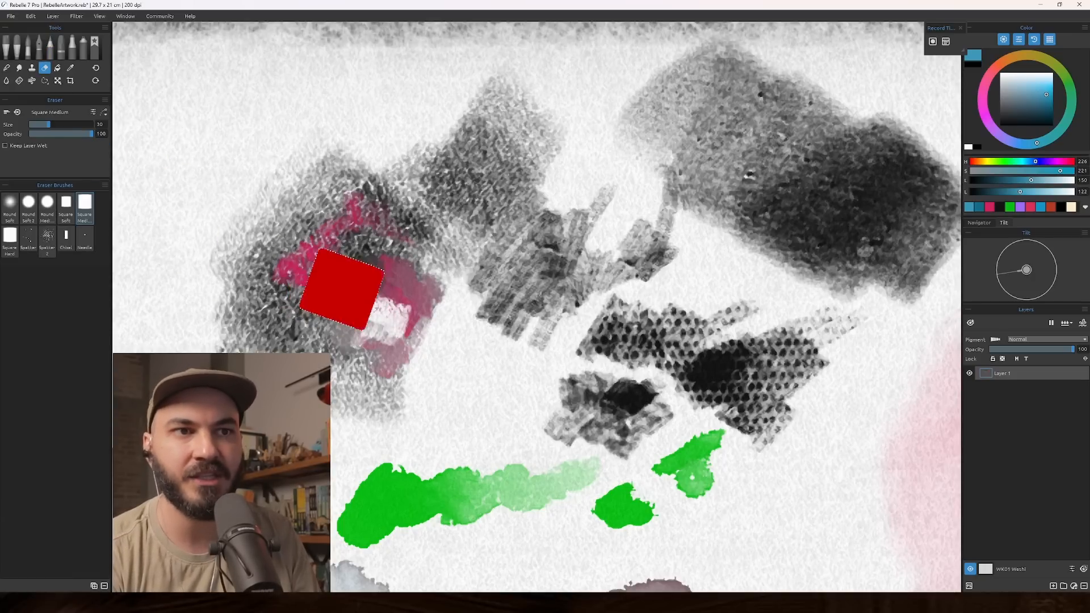
mouse_move(349, 295)
mouse_down()
mouse_move(302, 310)
mouse_move(280, 318)
mouse_up()
key(ctrl+z)
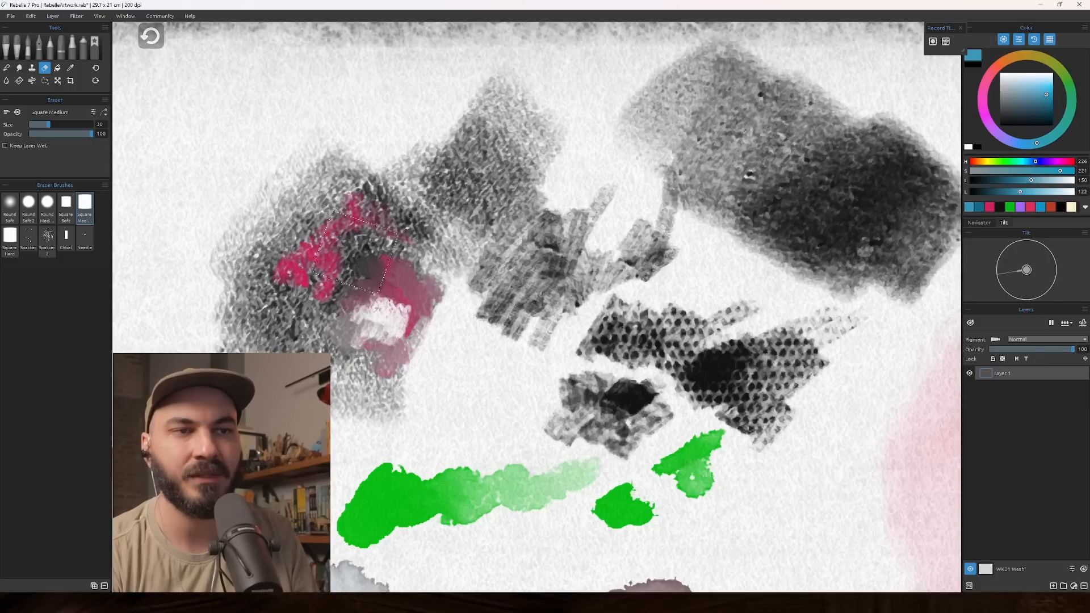
Step: Erase parts of the crimson-marked charcoal with Charcoal Flat in erase mode and with the Eraser tool's Splatter 2 and Chisel brushes
key(p)
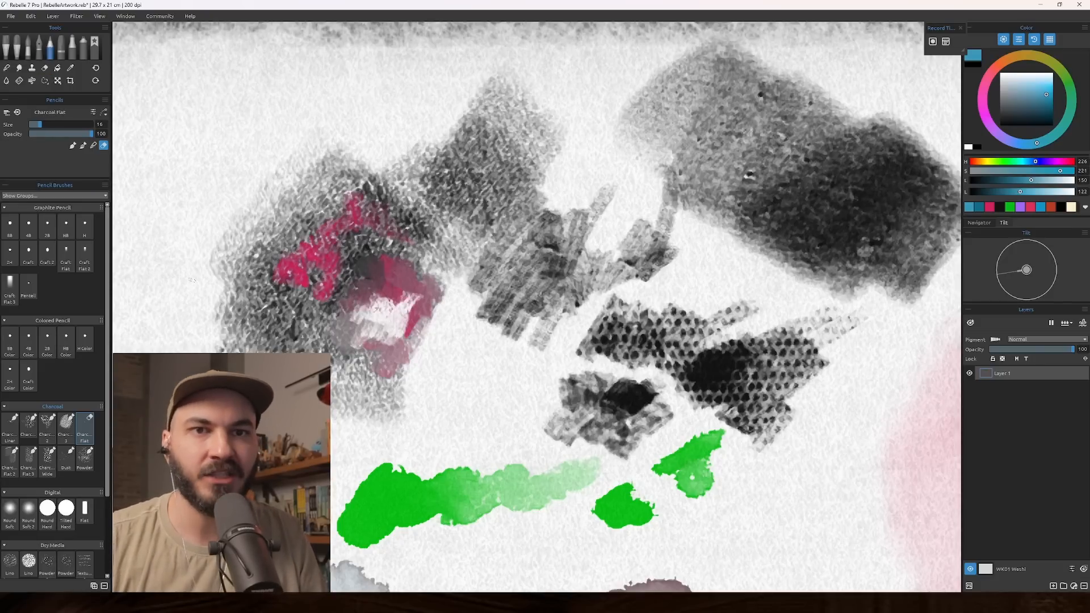
click(103, 145)
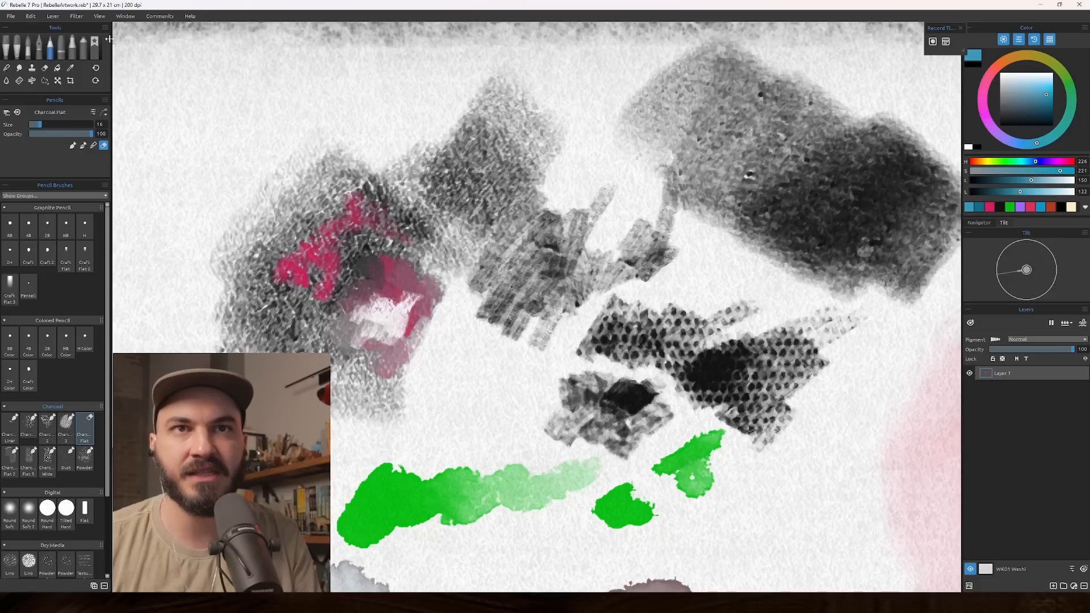
click(45, 68)
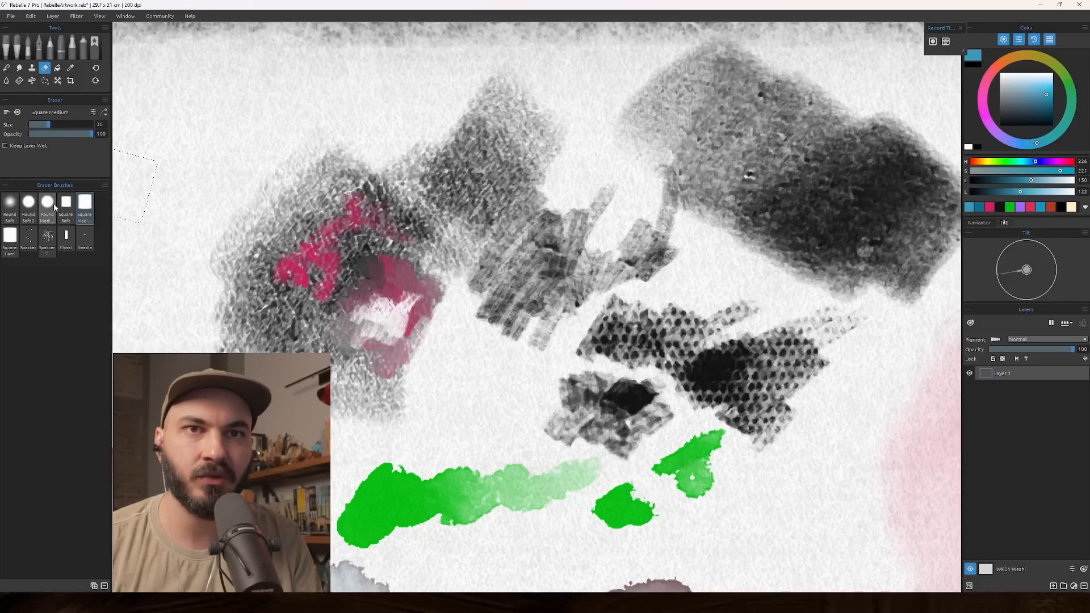
click(47, 237)
mouse_move(261, 310)
mouse_down()
mouse_move(335, 250)
mouse_move(364, 318)
mouse_up()
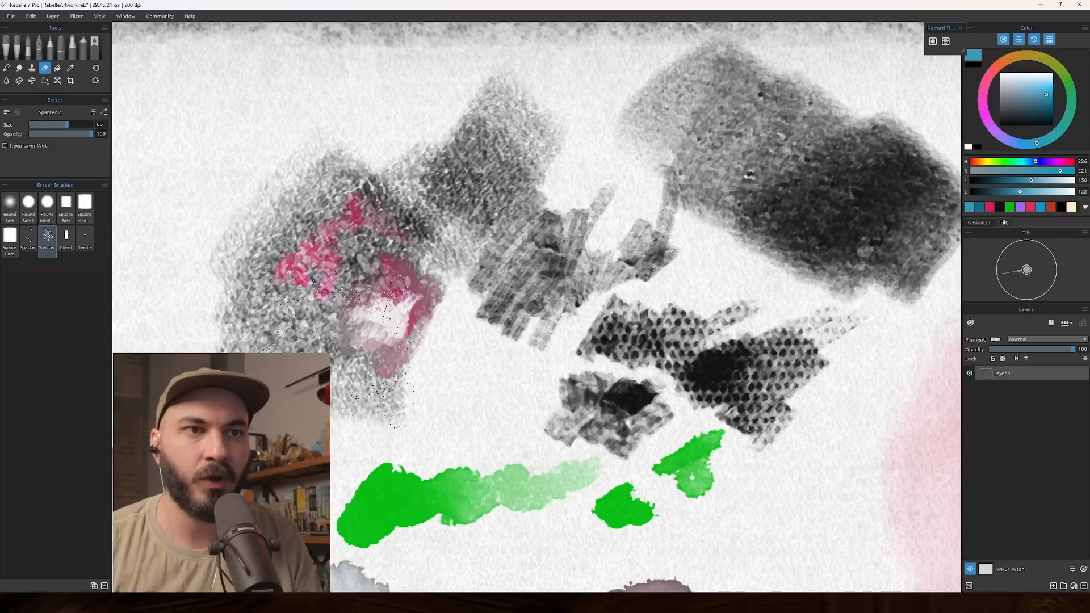
click(66, 237)
mouse_move(395, 344)
mouse_down()
mouse_move(414, 341)
mouse_move(426, 301)
mouse_up()
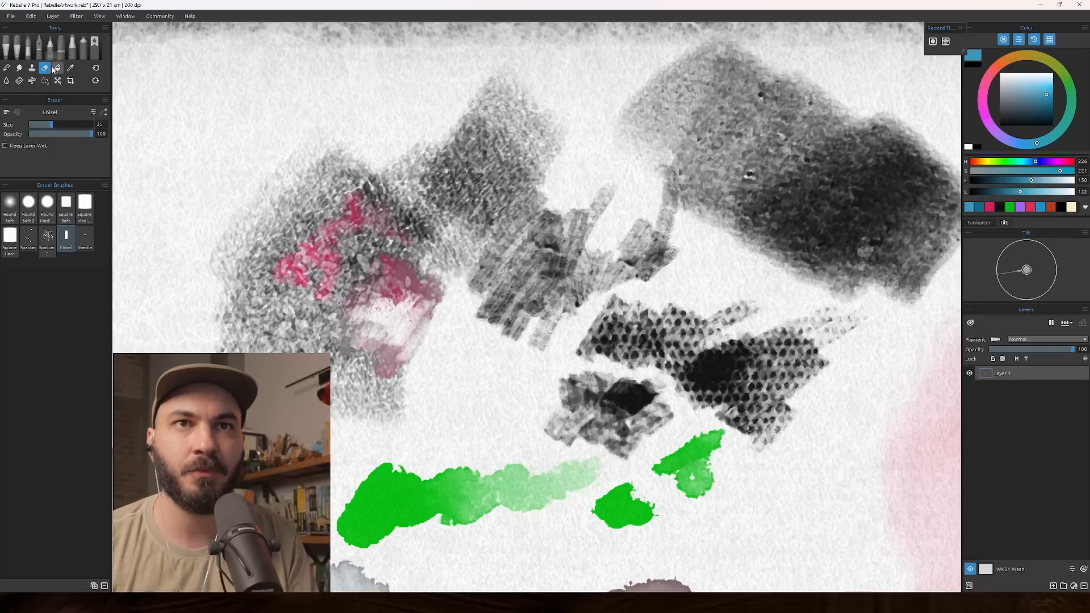
Step: Compare the painting modes offered by the Pencils, Express Oils and Pastels tools
click(50, 46)
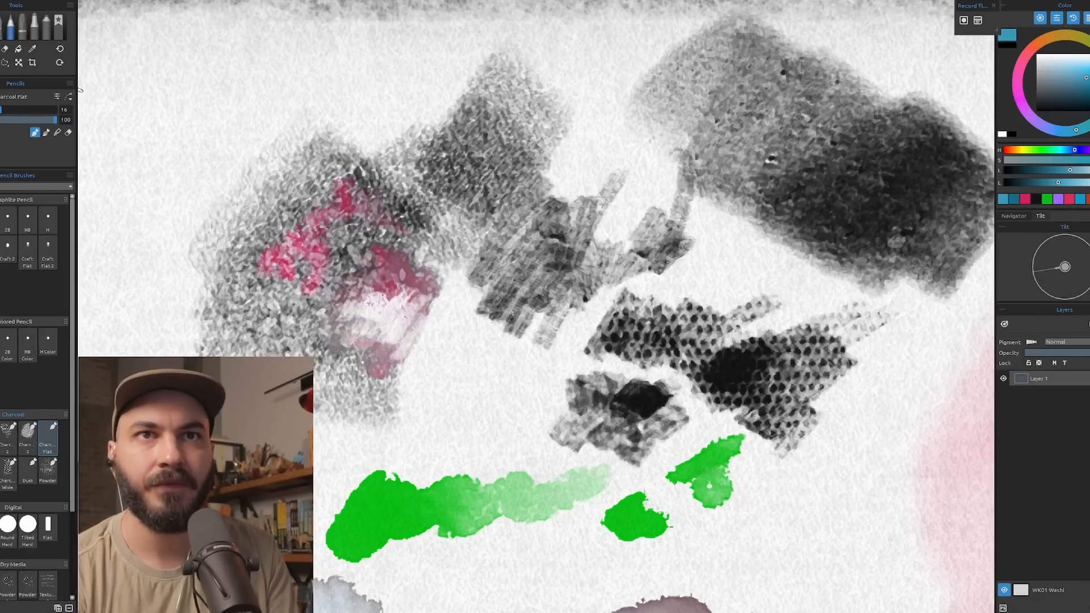
key(i)
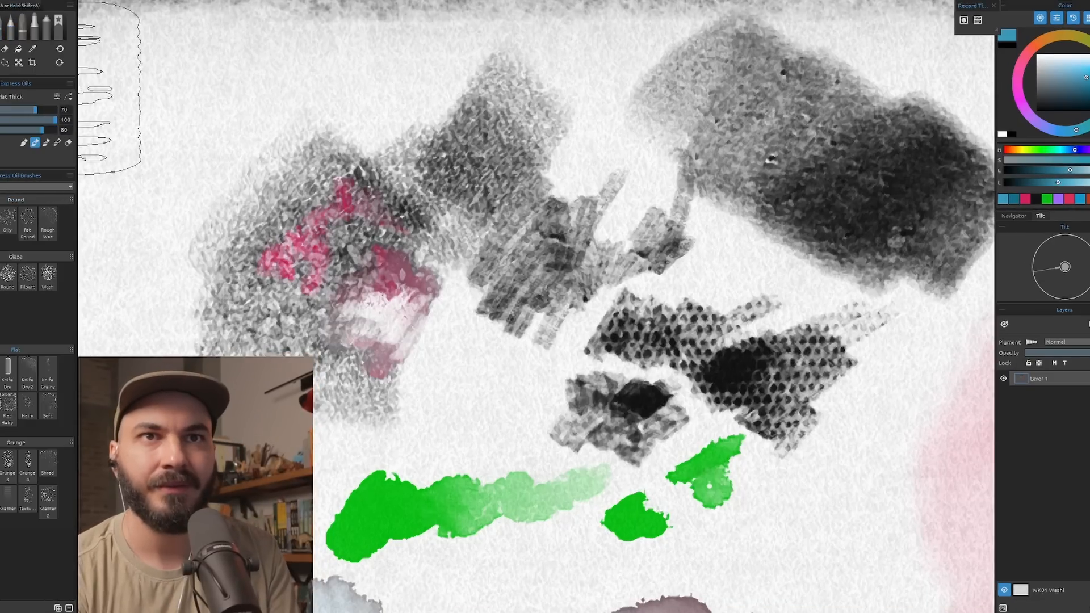
click(26, 33)
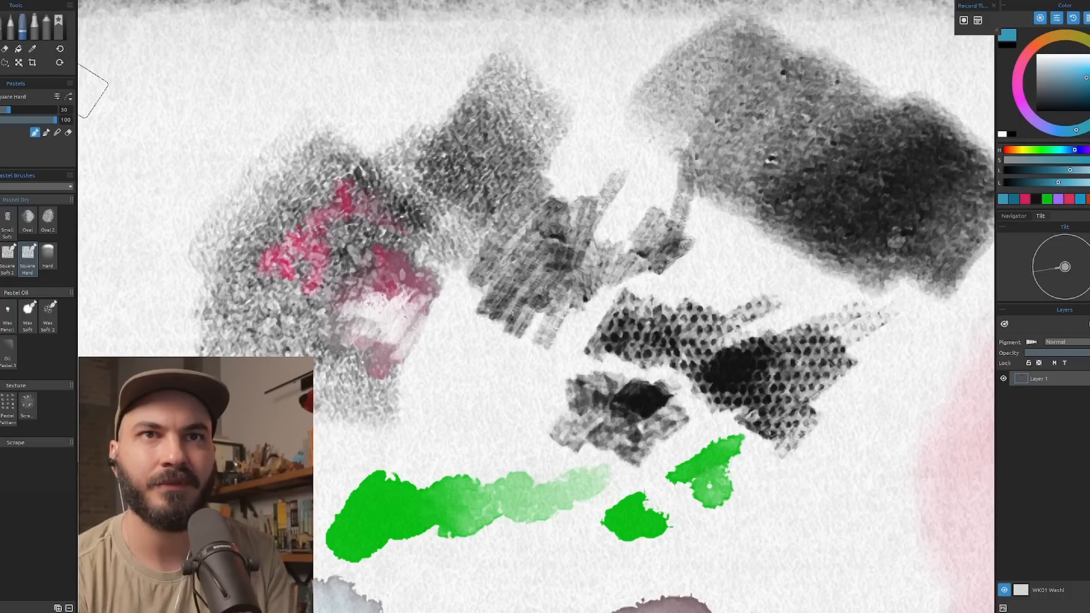
Step: With the Oils & Acrylics Knife Grainy brush at size 50 in Paint & Mix mode, paint a thick blue patch over the crimson-marked charcoal
key(o)
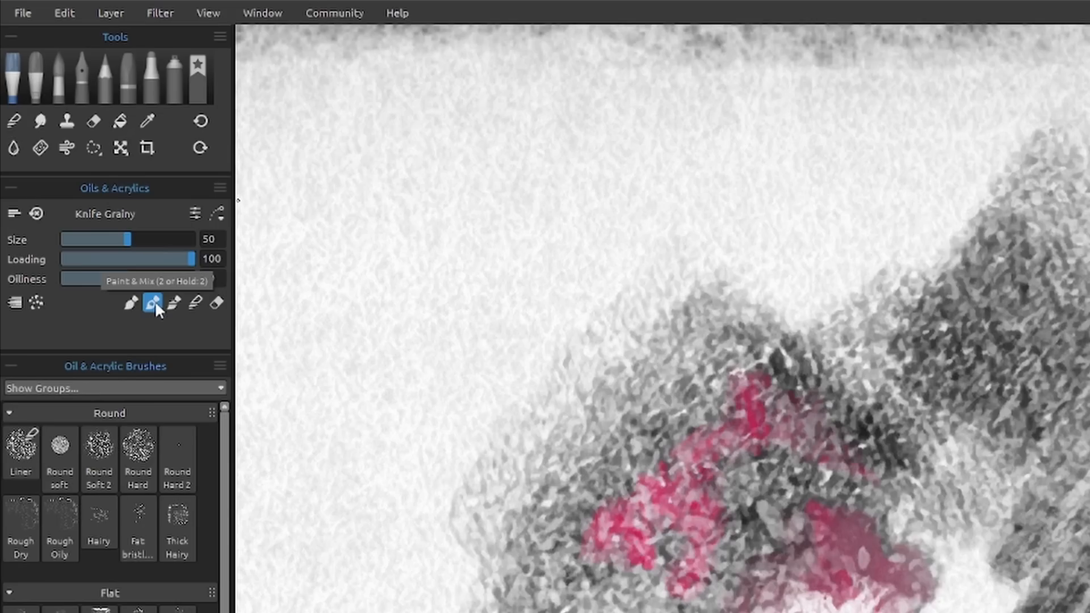
click(169, 301)
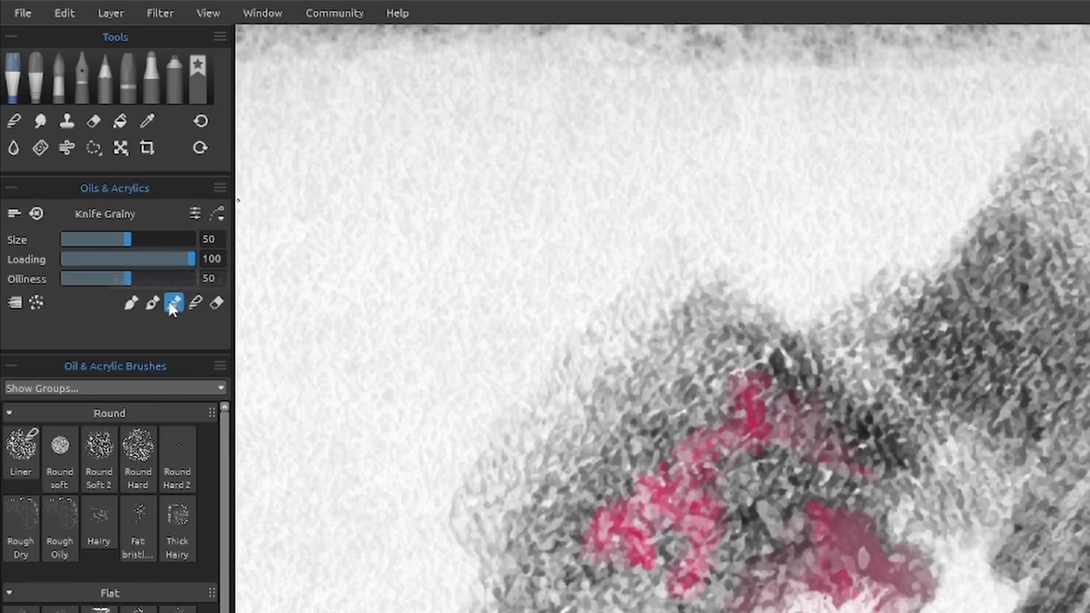
click(73, 154)
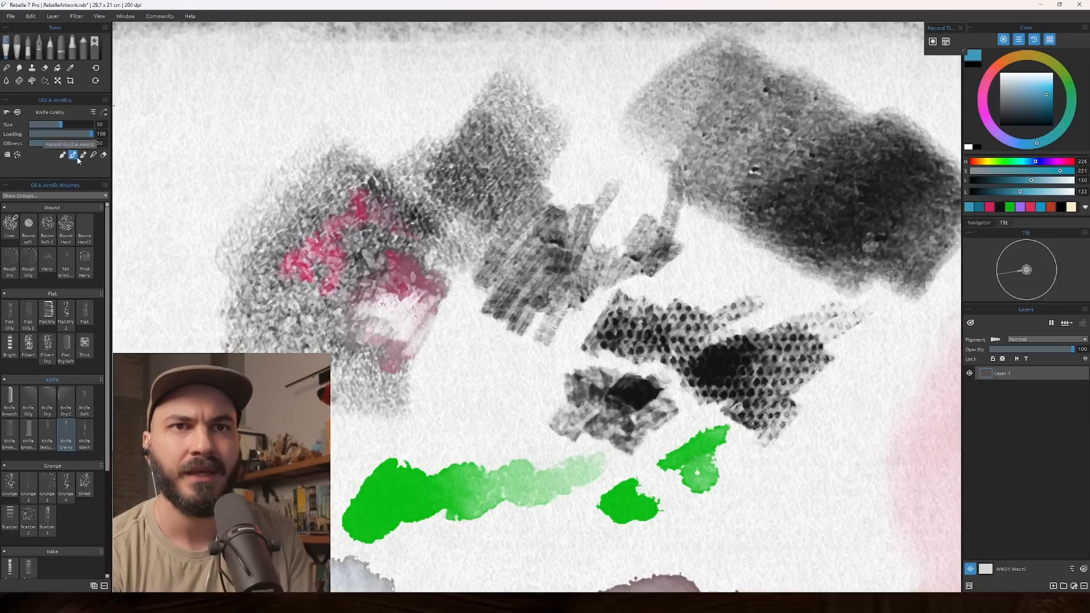
mouse_move(358, 239)
mouse_down()
mouse_move(332, 326)
mouse_move(267, 296)
mouse_move(210, 181)
mouse_move(227, 244)
mouse_up()
mouse_move(290, 212)
mouse_down()
mouse_move(420, 243)
mouse_move(397, 156)
mouse_move(318, 170)
mouse_move(287, 335)
mouse_up()
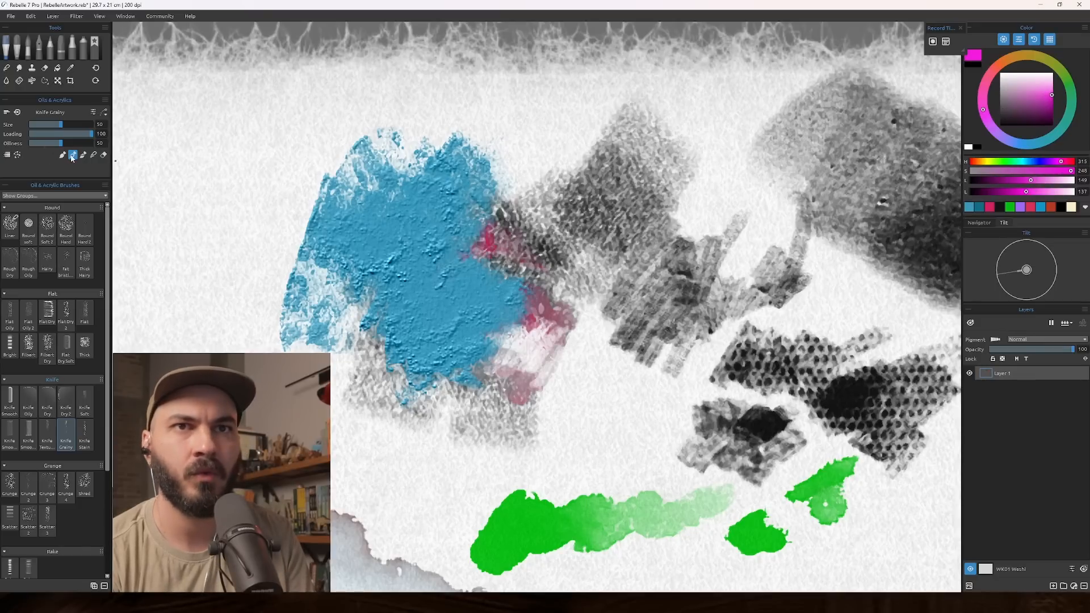
Step: Mix magenta strokes into the lower part of the blue oil patch and the adjoining crimson-marked charcoal
mouse_move(375, 317)
mouse_down()
mouse_move(432, 358)
mouse_move(472, 312)
mouse_up()
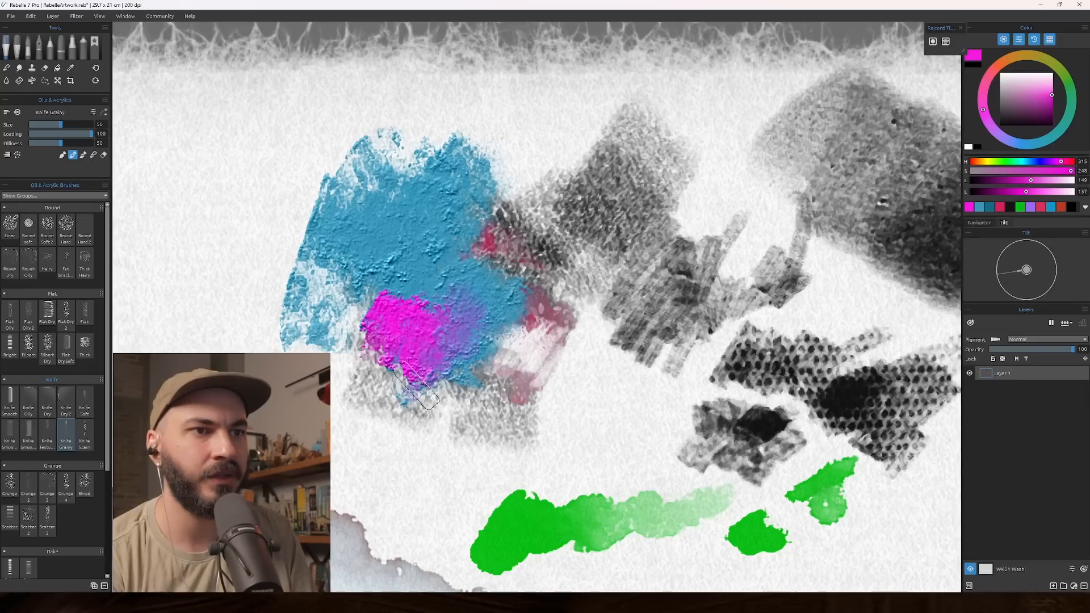
mouse_move(473, 352)
mouse_down()
mouse_move(462, 377)
mouse_move(502, 306)
mouse_move(497, 273)
mouse_move(448, 233)
mouse_move(511, 323)
mouse_move(471, 368)
mouse_up()
mouse_move(431, 279)
mouse_down()
mouse_move(455, 278)
mouse_move(414, 269)
mouse_move(411, 295)
mouse_up()
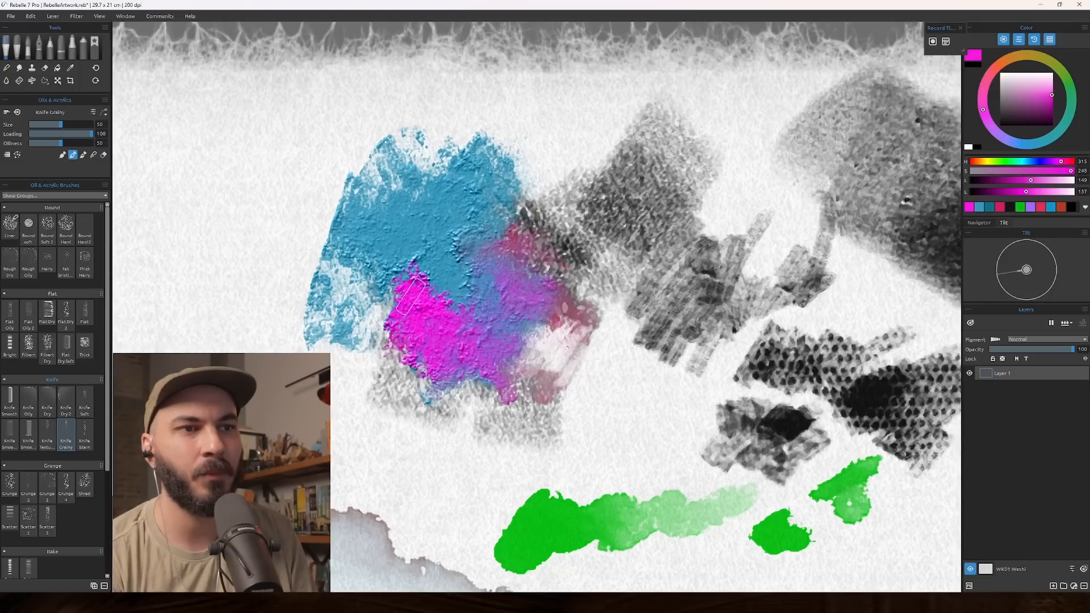
Step: Switch Knife Grainy to the mode after Paint & Mix, soften the blue patch's upper right edge and paint magenta along its upper left
scroll(374, 293, up, 1)
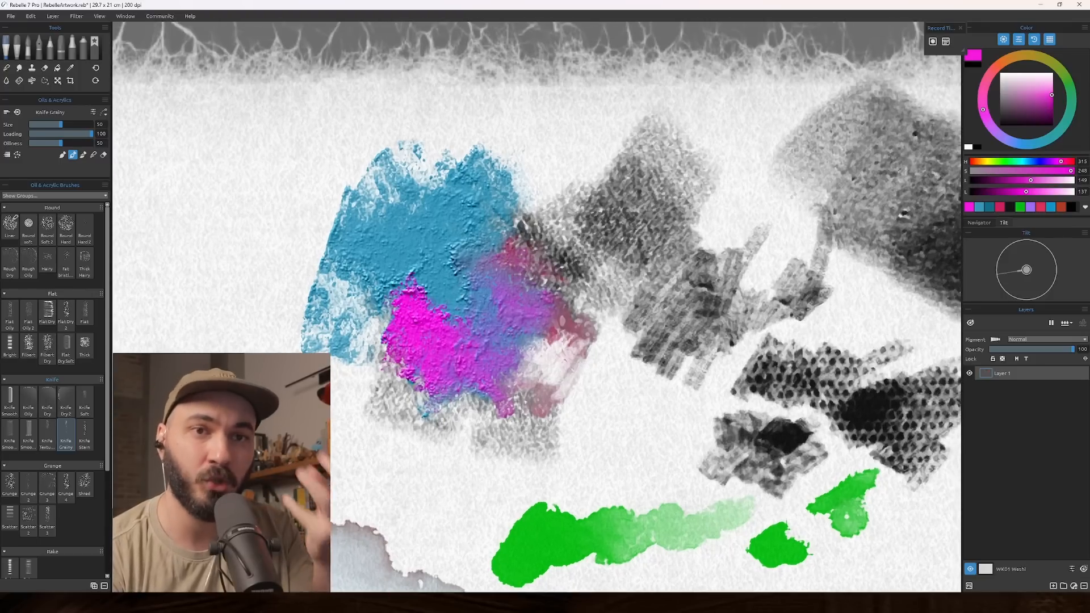
click(83, 155)
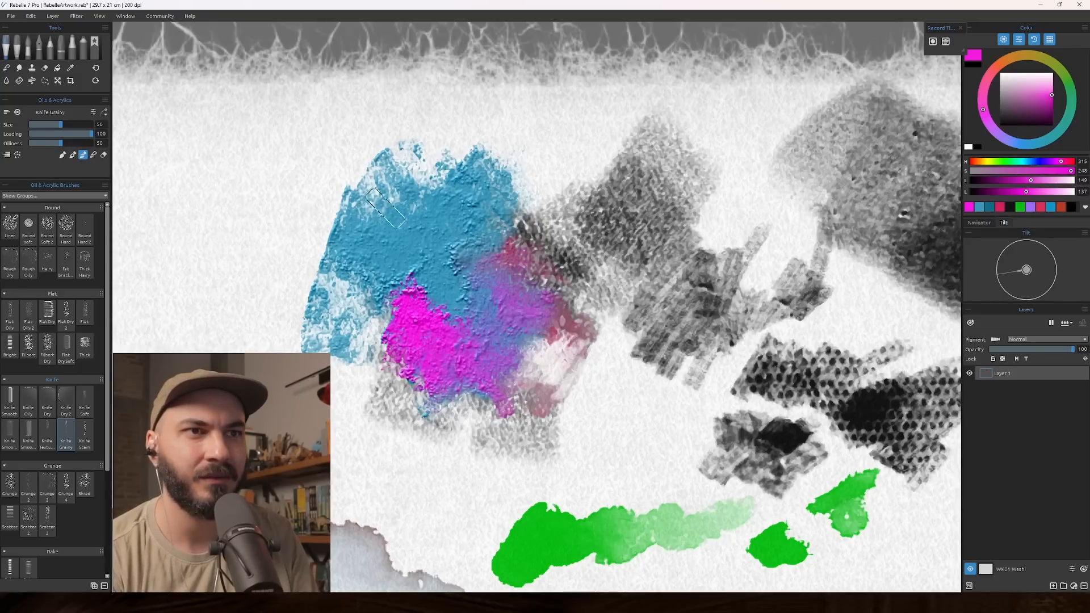
mouse_move(379, 209)
mouse_down()
mouse_move(343, 189)
mouse_move(328, 193)
mouse_move(391, 224)
mouse_up()
key(ctrl+z)
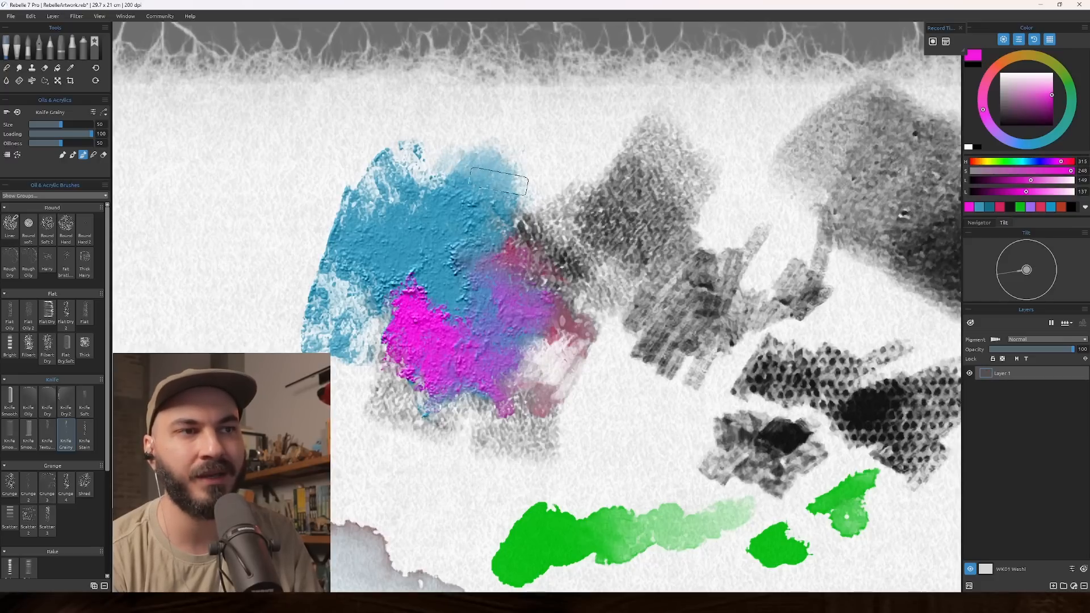
mouse_move(438, 169)
mouse_down()
mouse_move(454, 172)
mouse_move(449, 156)
mouse_move(397, 150)
mouse_move(358, 181)
mouse_move(347, 211)
mouse_move(318, 225)
mouse_move(344, 256)
mouse_move(366, 241)
mouse_up()
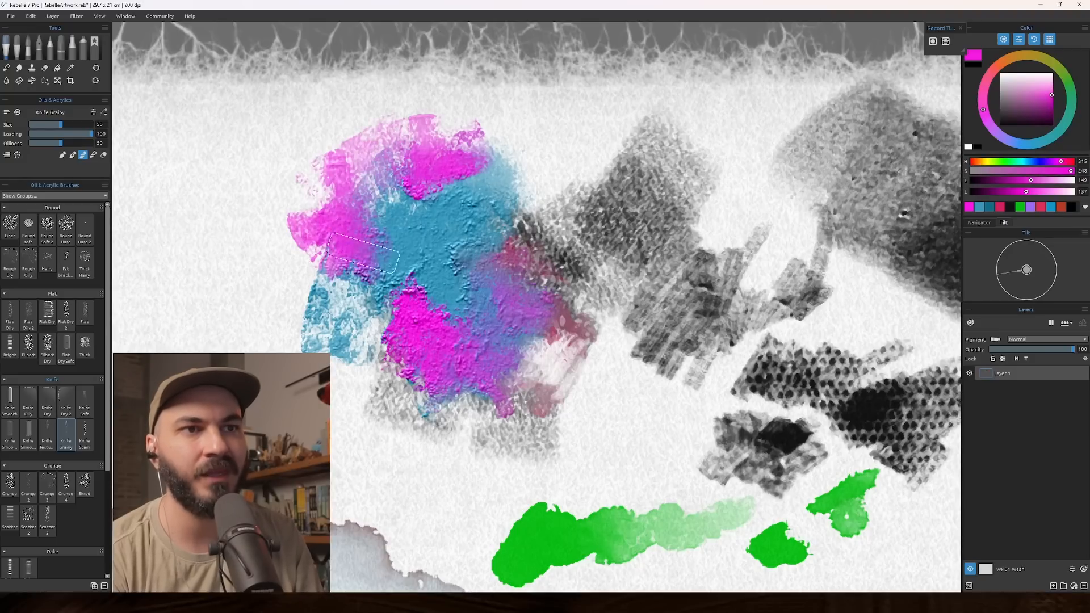
Step: Reduce Knife Grainy to size 25 and blend the magenta into the blue on the upper left of the oil patch
key(bracketleft)
key(bracketleft)
key(bracketleft)
key(bracketleft)
key(bracketleft)
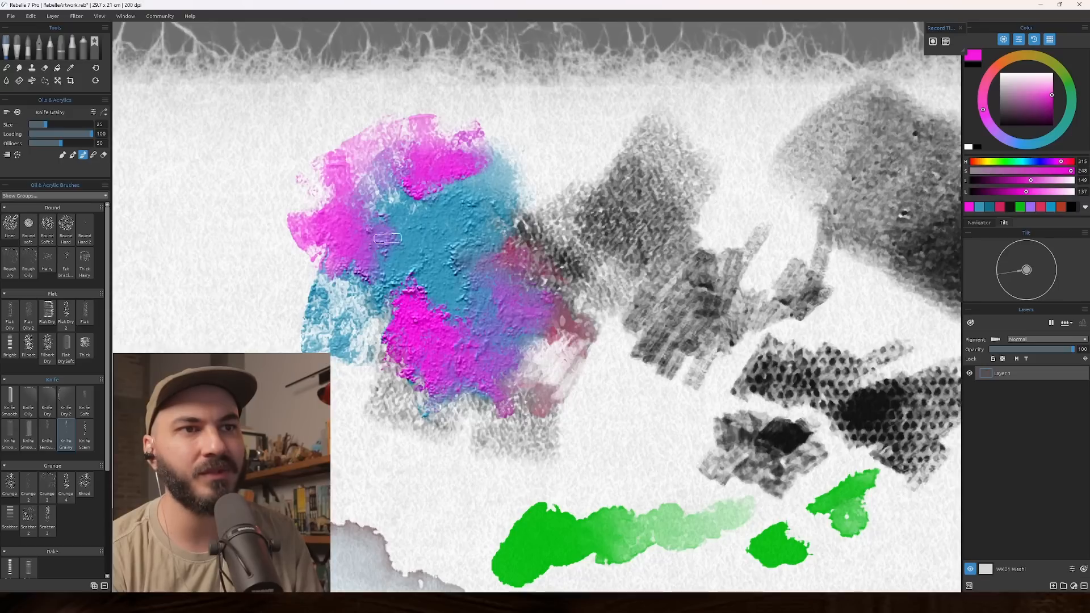
drag(386, 243, 361, 223)
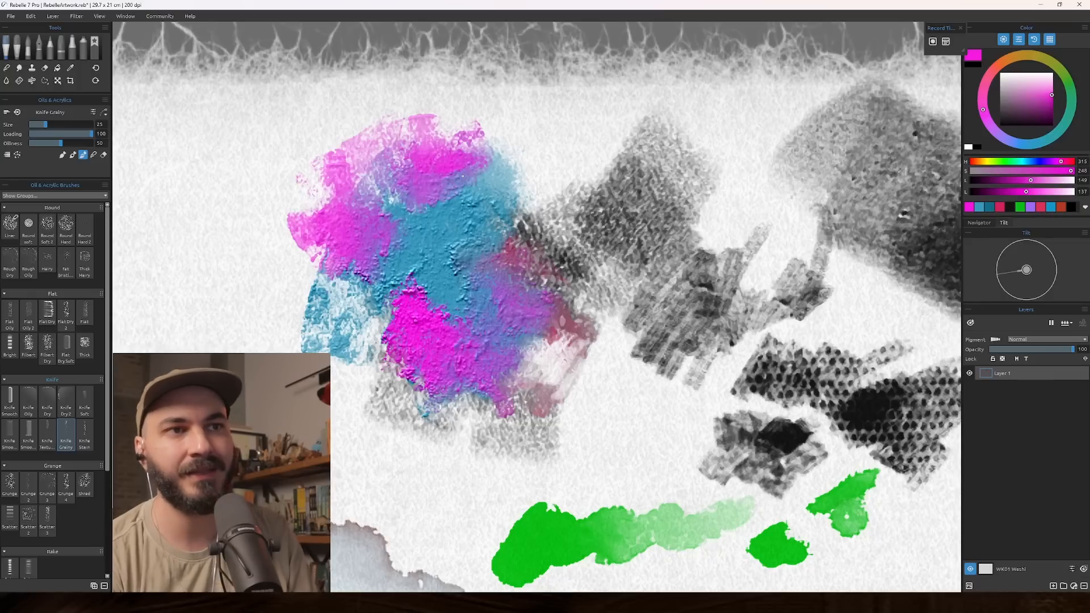
scroll(367, 233, down, 5)
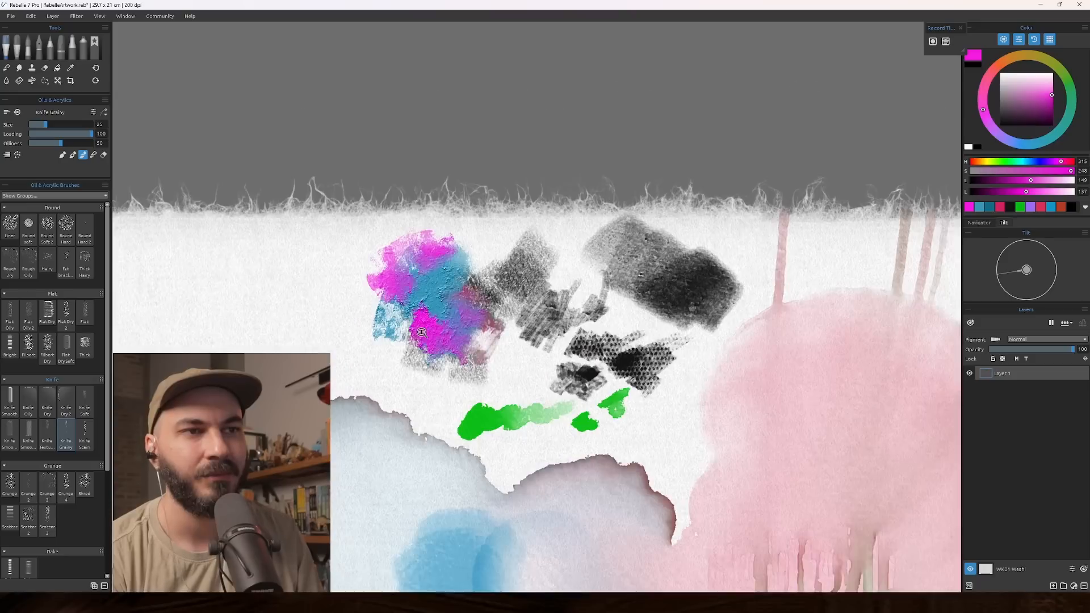